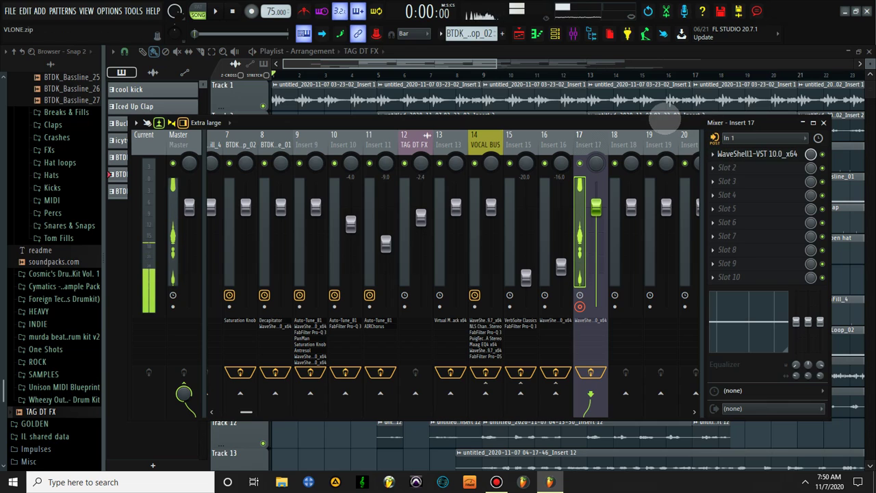
# Step: Close the mixer, fit the whole arrangement in the playlist and play the song while looking over its tracks
pyautogui.moveTo(654, 123); pyautogui.dragTo(625, 165)
pyautogui.moveTo(623, 219); pyautogui.dragTo(695, 173)
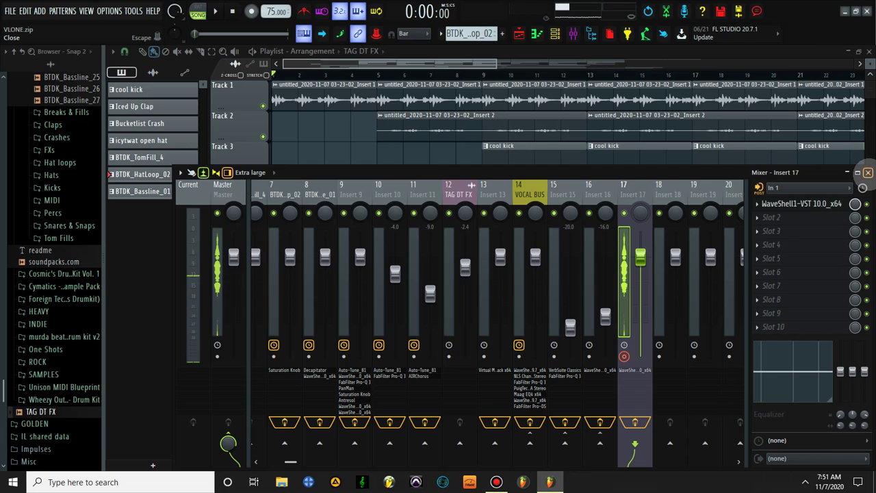
pyautogui.click(868, 172)
pyautogui.moveTo(494, 64); pyautogui.dragTo(685, 65)
pyautogui.press('space')
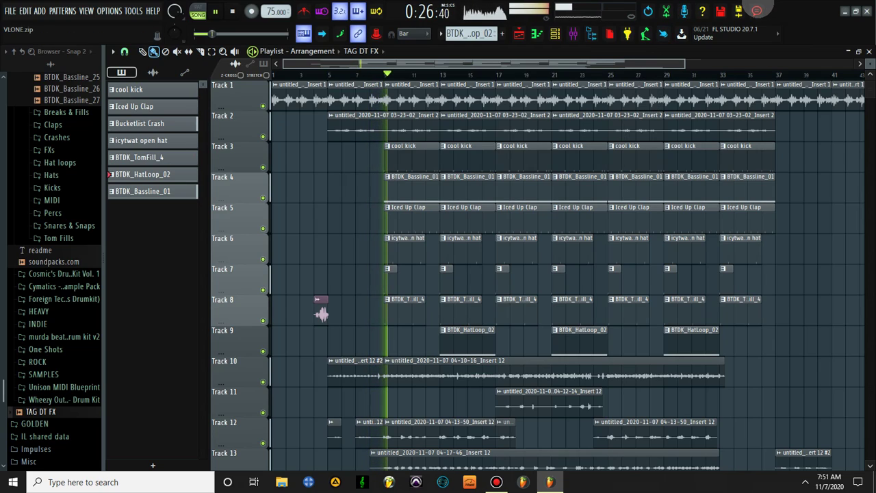
pyautogui.scroll(-2, 321, 314)
pyautogui.scroll(2, 322, 289)
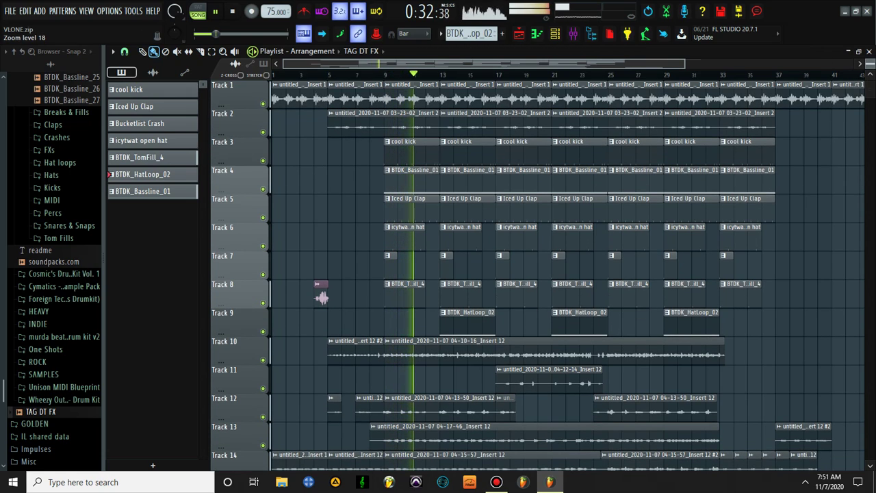
pyautogui.scroll(-1, 322, 297)
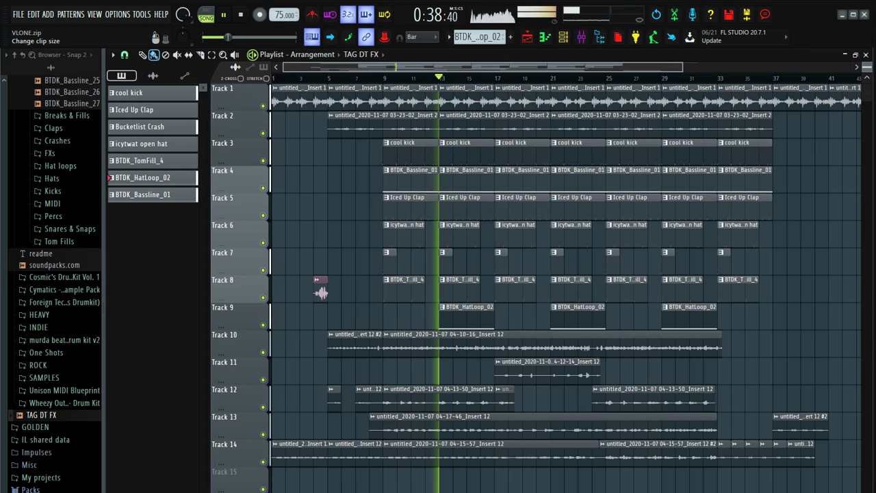
pyautogui.scroll(3, 536, 292)
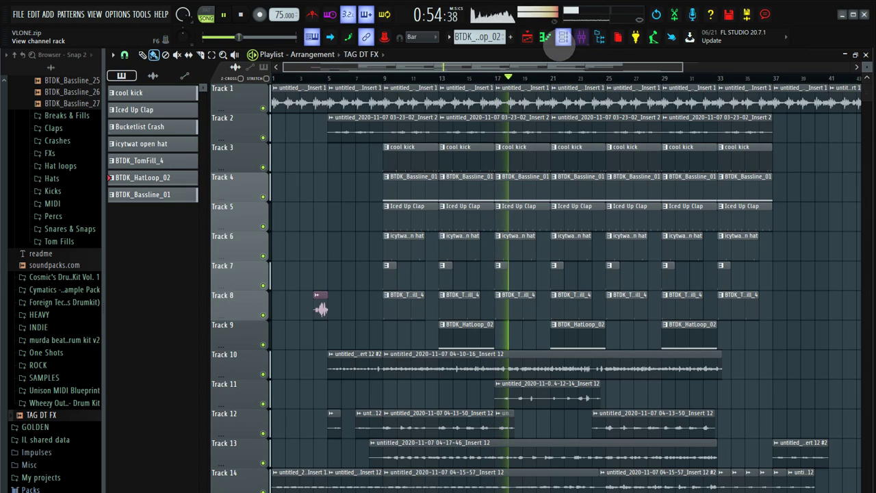
# Step: Reopen the mixer during playback and examine the Virtual Tape Machines, WaveShell and Saturation Knob effects on Insert 1
pyautogui.click(582, 37)
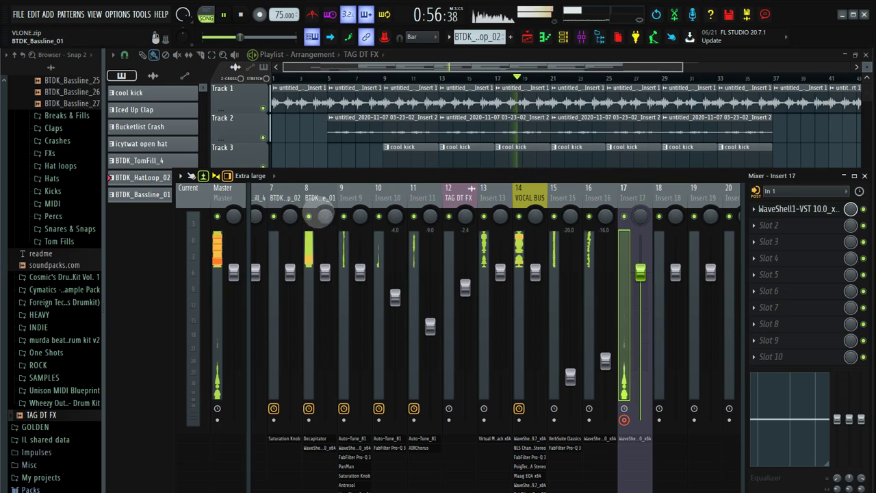
pyautogui.moveTo(401, 173); pyautogui.dragTo(387, 87)
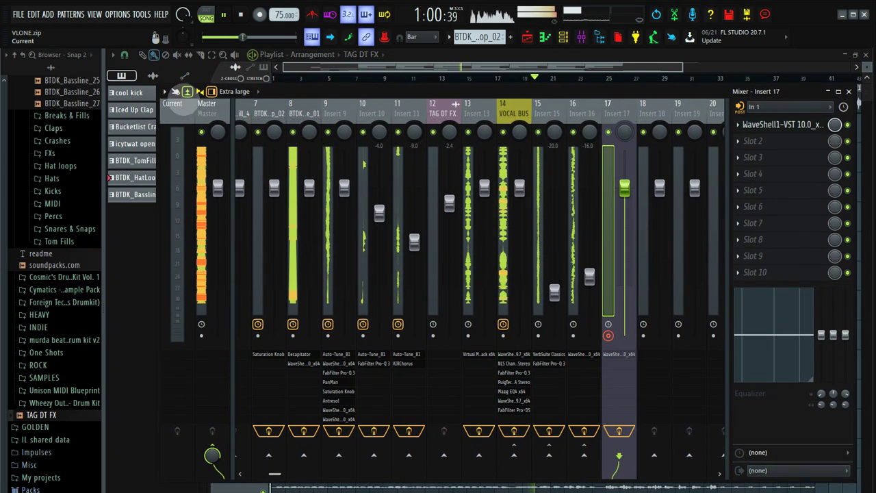
pyautogui.moveTo(172, 88); pyautogui.dragTo(193, 196)
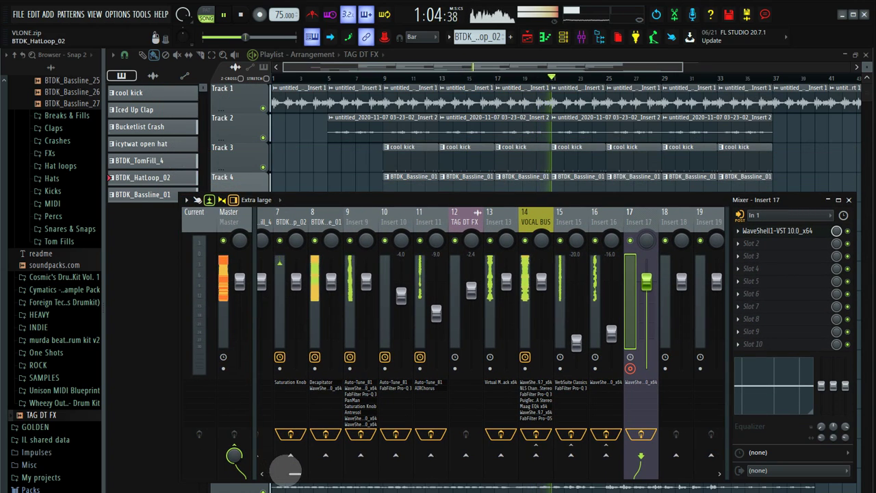
pyautogui.moveTo(294, 472); pyautogui.dragTo(274, 473)
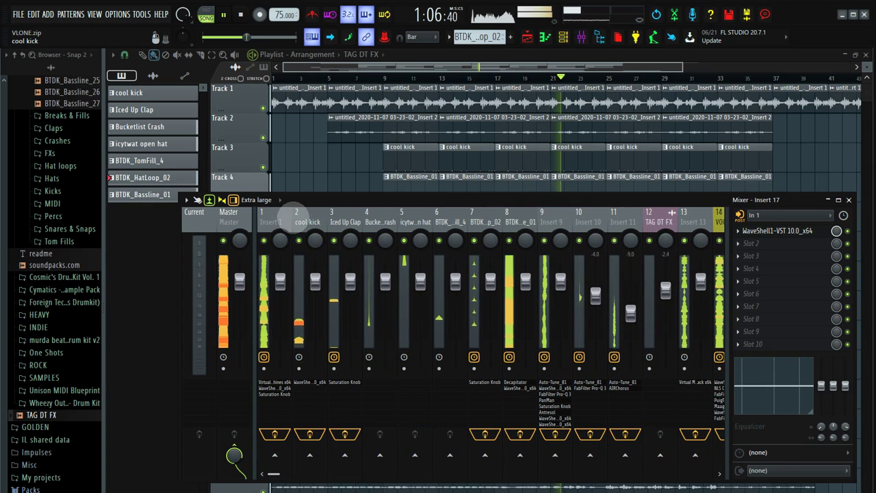
pyautogui.click(279, 218)
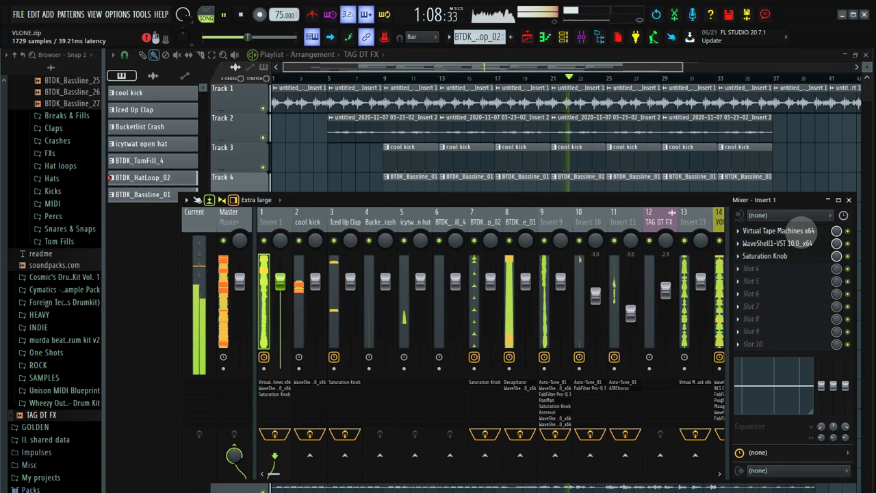
pyautogui.click(781, 231)
pyautogui.click(752, 158)
pyautogui.click(780, 243)
pyautogui.click(788, 244)
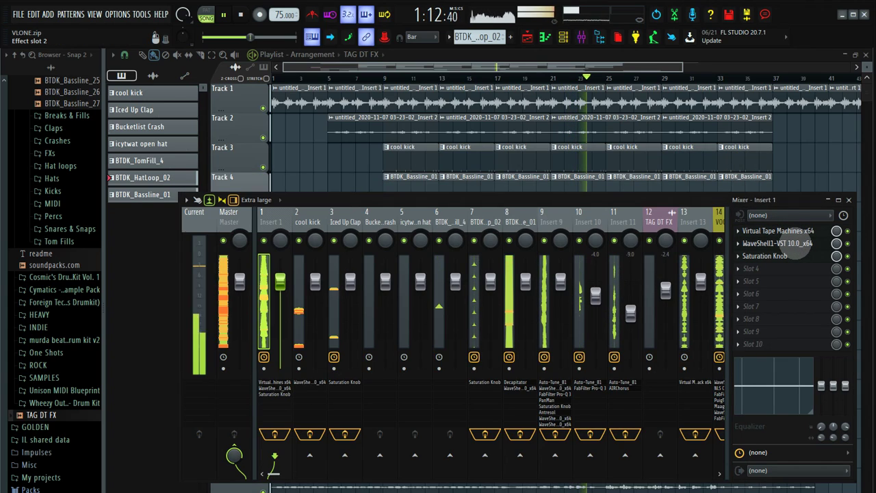
pyautogui.click(786, 258)
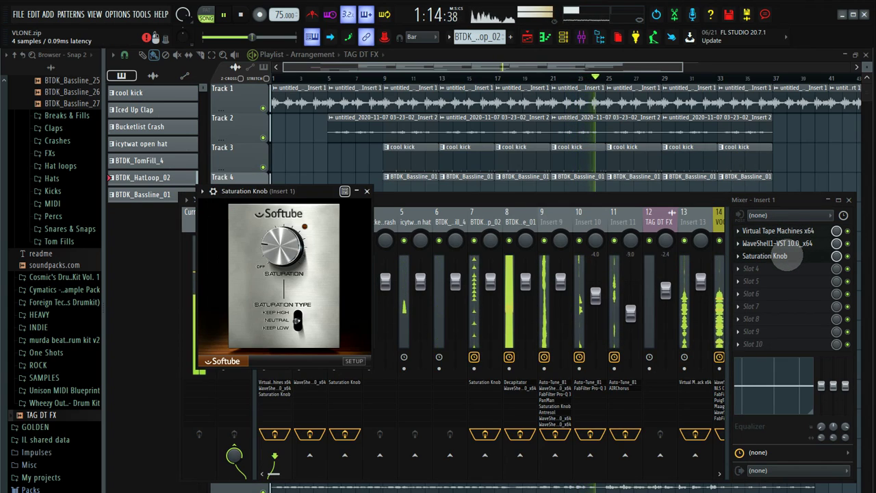
pyautogui.click(786, 258)
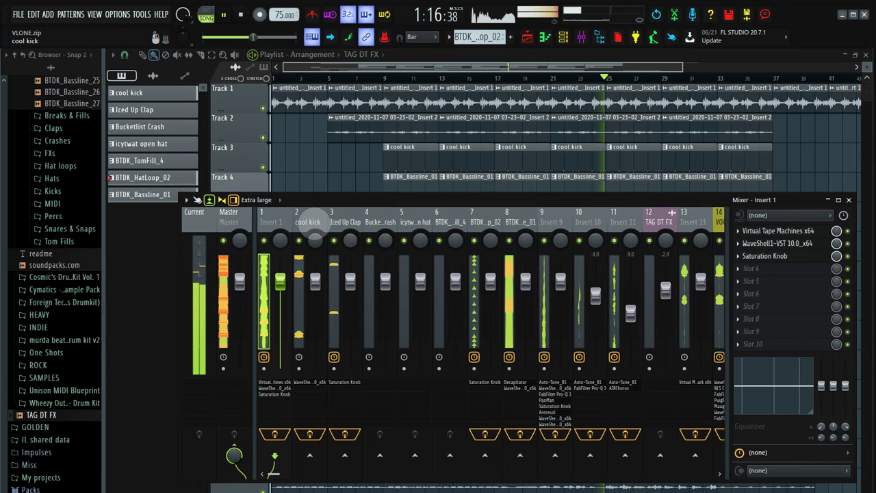
# Step: Examine the LoAir effect on the cool kick mixer track and the Saturation Knob on the Iced Up Clap track
pyautogui.click(316, 210)
pyautogui.click(797, 232)
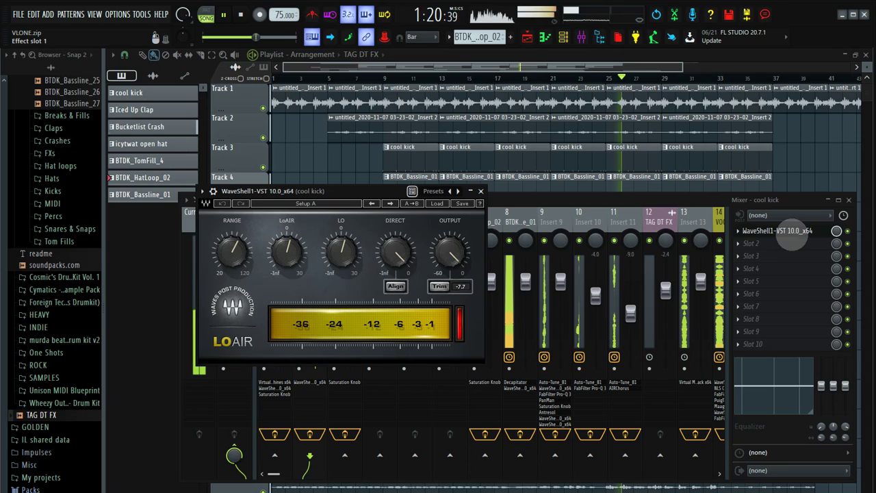
pyautogui.click(480, 191)
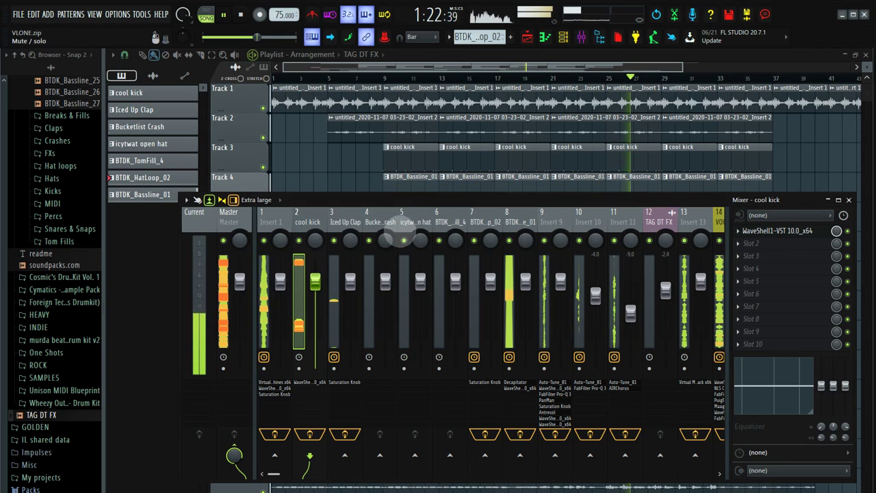
pyautogui.click(346, 218)
pyautogui.click(811, 231)
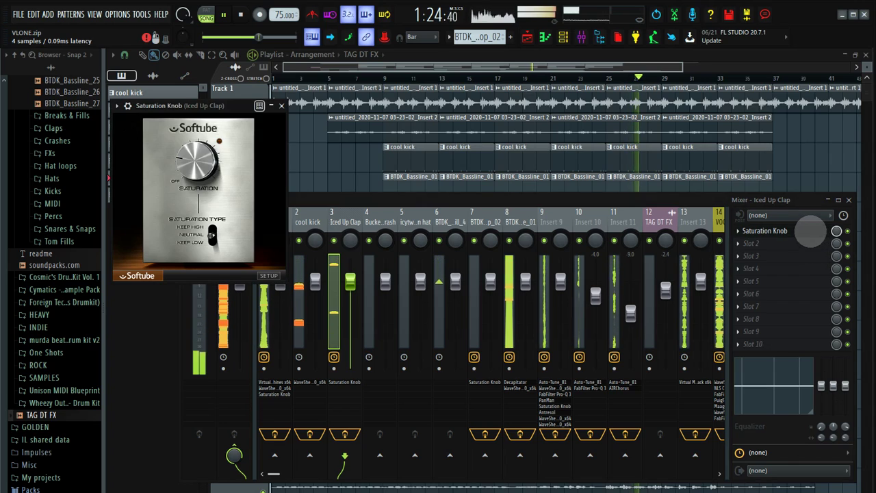
pyautogui.click(808, 231)
# Step: Examine the Saturation Knob on BTDK_HatLoop_02 and the Decapitator and Renaissance Bass effects on BTDK_Bassline_01
pyautogui.click(493, 221)
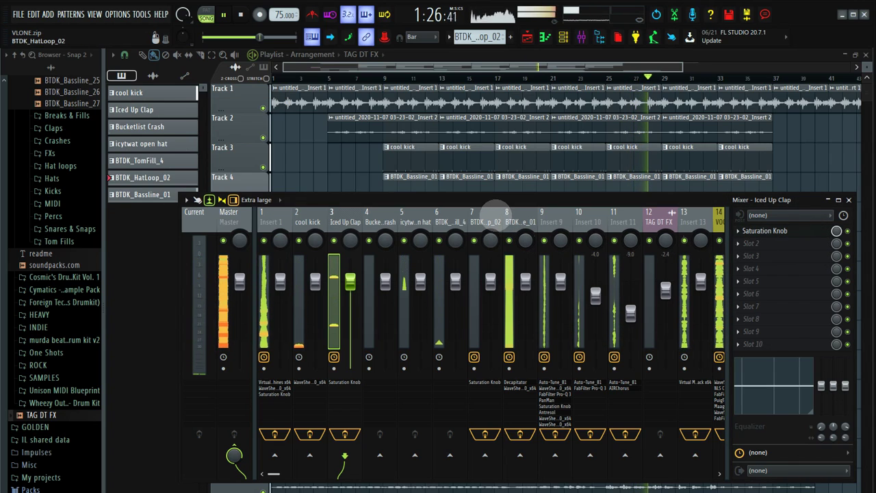
pyautogui.click(808, 232)
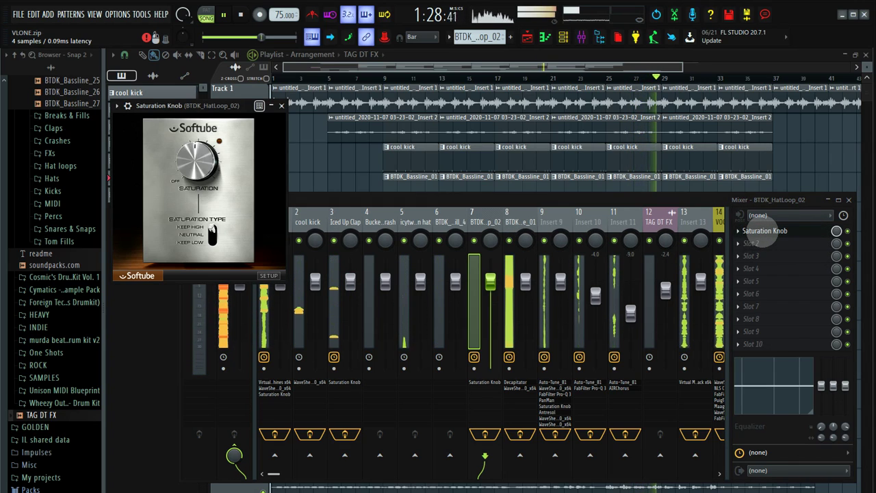
pyautogui.click(765, 230)
pyautogui.click(517, 218)
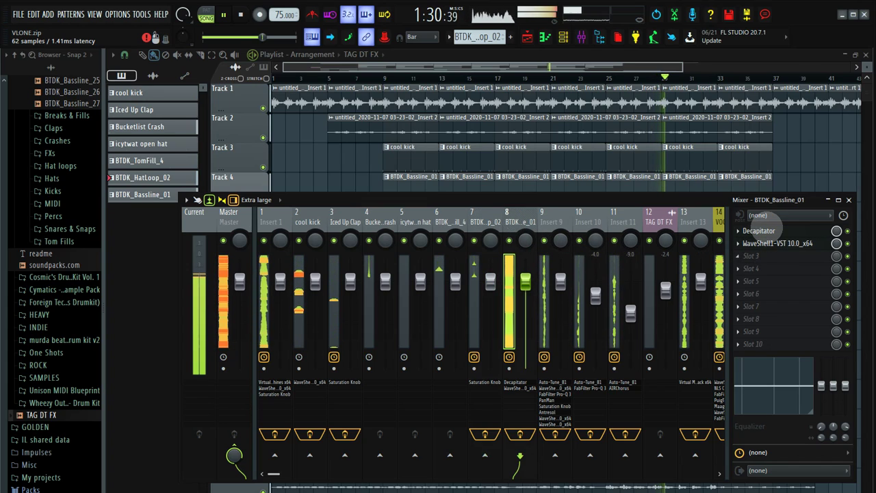
pyautogui.click(766, 231)
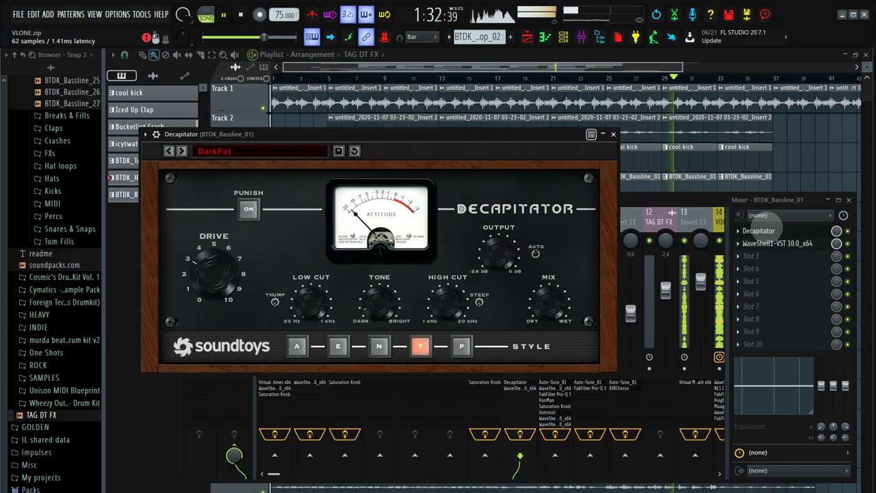
pyautogui.click(763, 231)
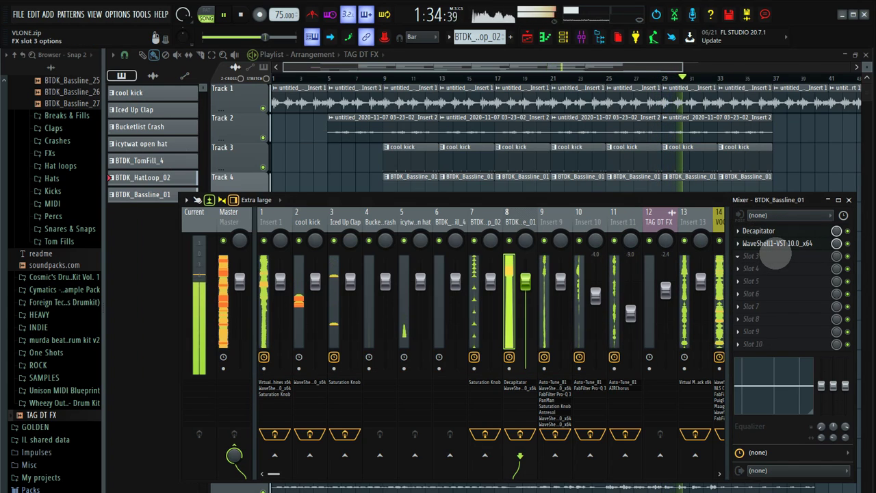
pyautogui.click(777, 244)
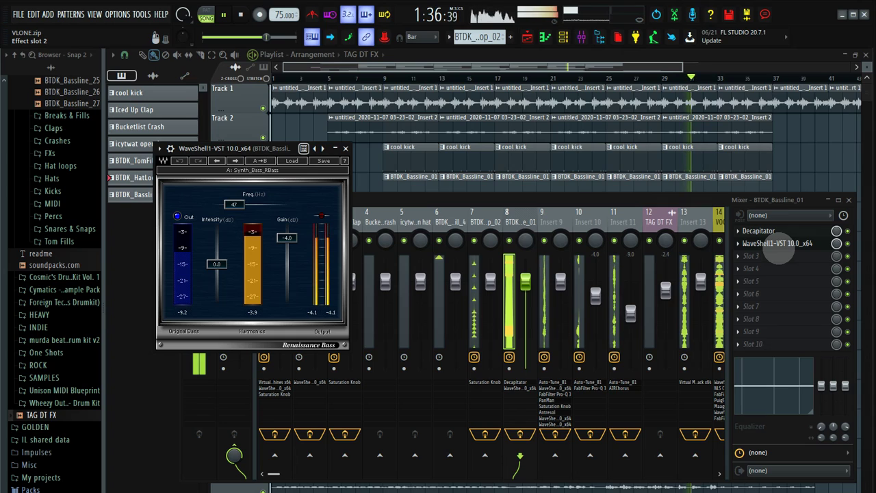
pyautogui.click(780, 246)
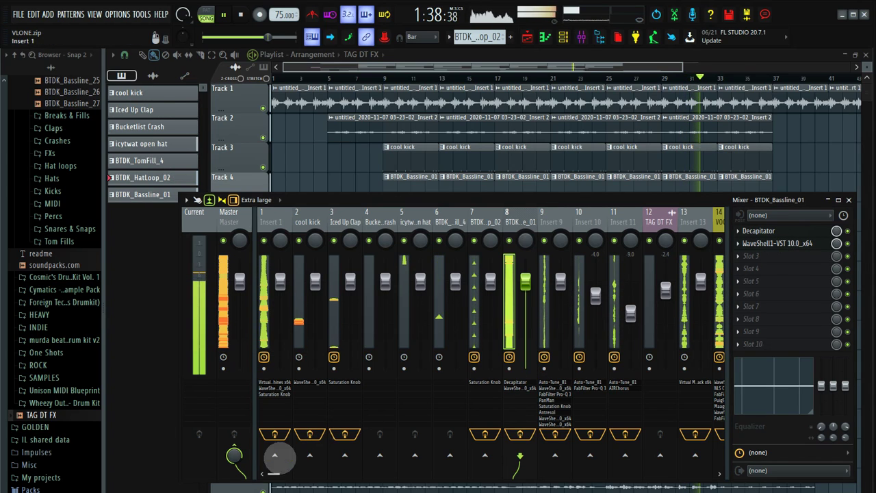
# Step: Examine the Auto-Tune and first WaveShell effects in the plugin chain of mixer track Insert 9
pyautogui.moveTo(273, 474); pyautogui.dragTo(289, 473)
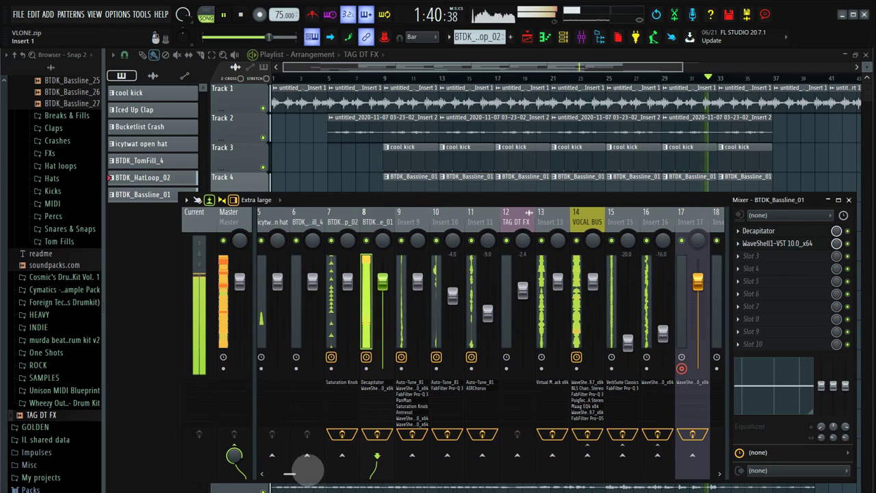
pyautogui.click(418, 236)
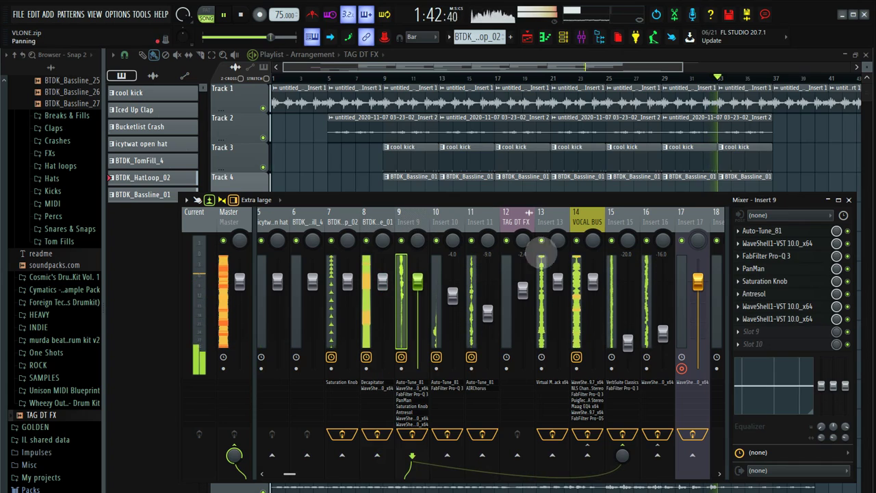
pyautogui.click(789, 230)
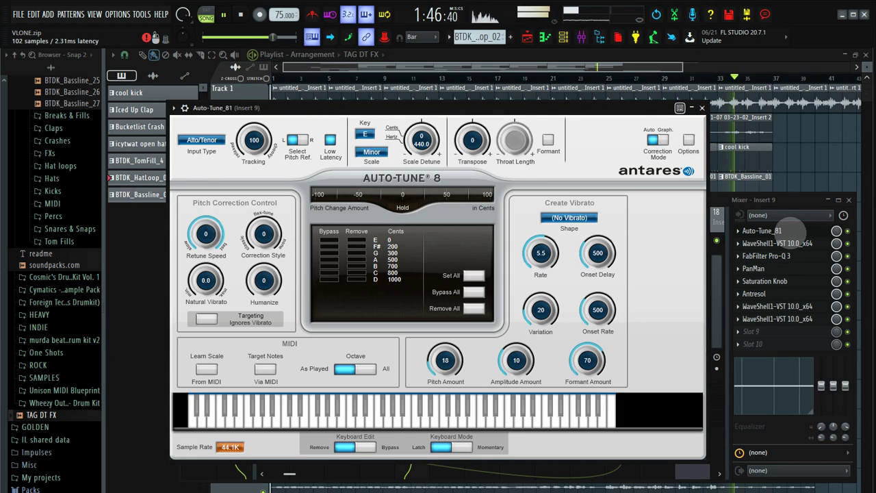
pyautogui.click(789, 230)
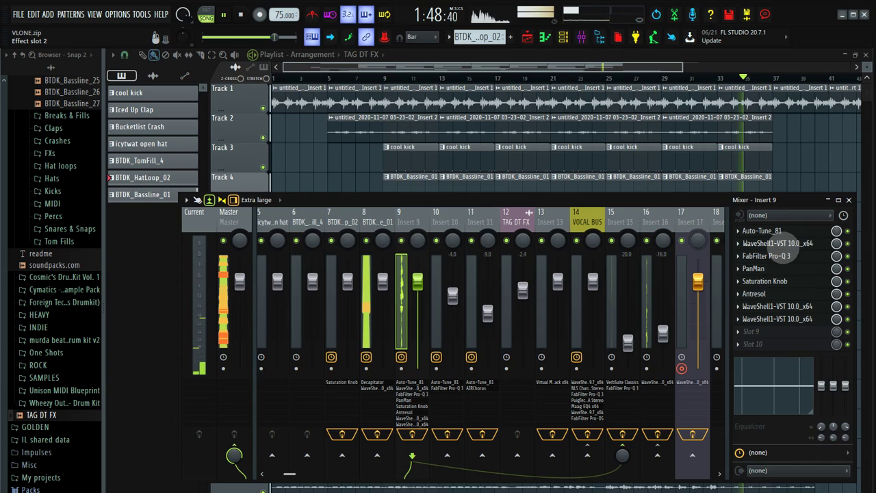
pyautogui.click(777, 243)
pyautogui.click(781, 244)
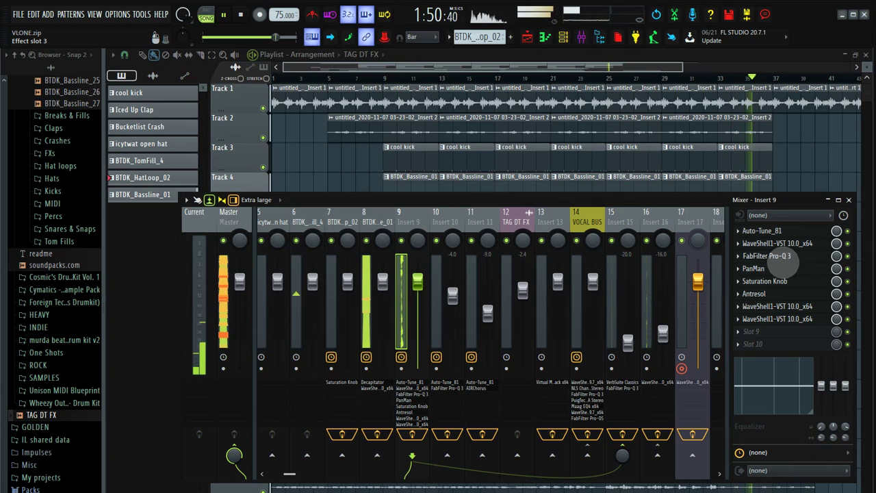
# Step: Examine the FabFilter Pro-Q 3, PanMan, Saturation Knob and Antresol effects on Insert 9
pyautogui.click(788, 256)
pyautogui.click(787, 256)
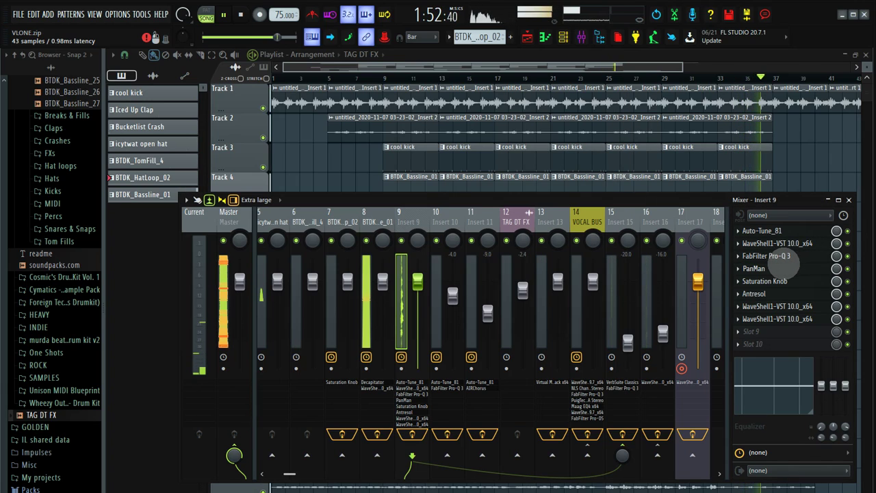
pyautogui.click(785, 269)
pyautogui.click(784, 268)
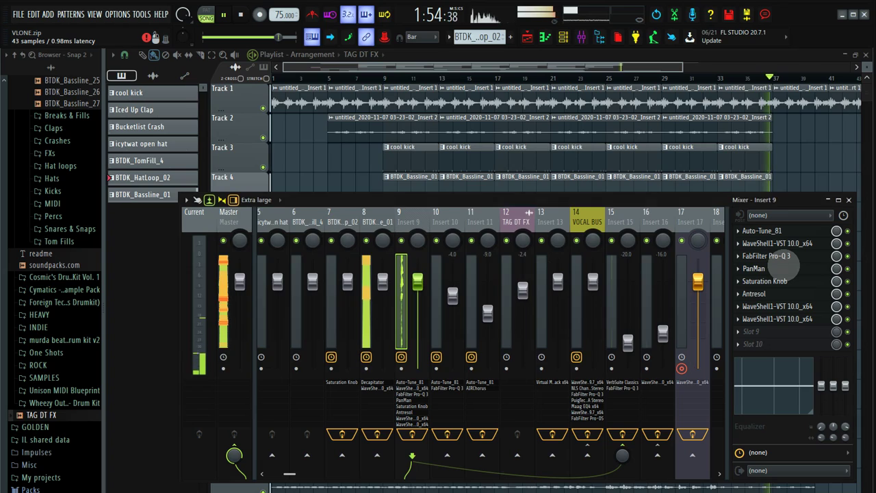
pyautogui.click(784, 280)
pyautogui.click(781, 281)
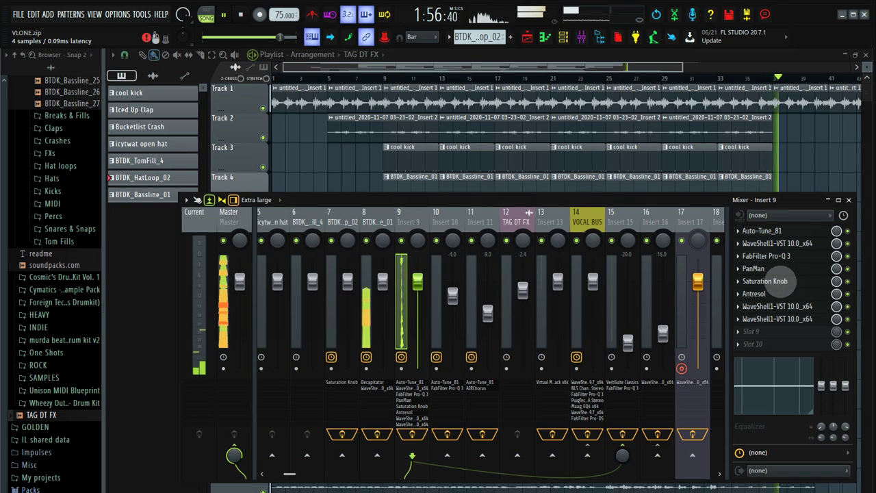
pyautogui.click(780, 294)
pyautogui.click(780, 294)
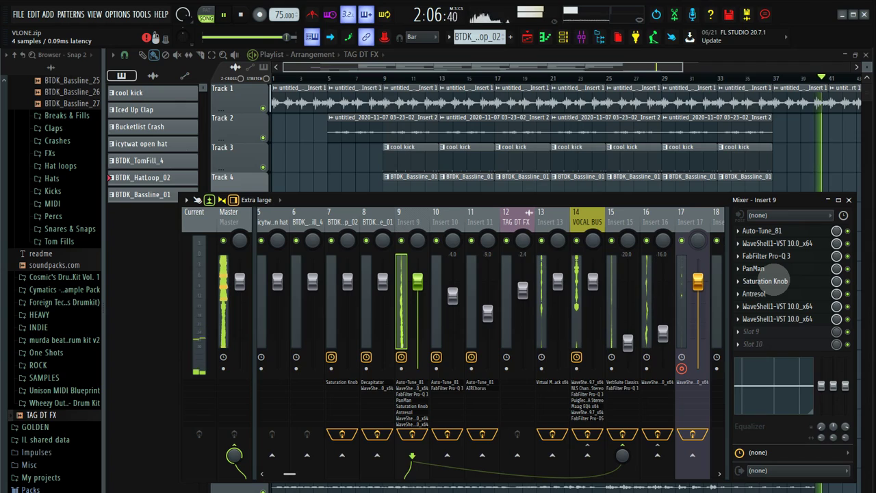
# Step: Stop playback and check the Insert 17 mixer track before returning to the full playlist
pyautogui.press('space')
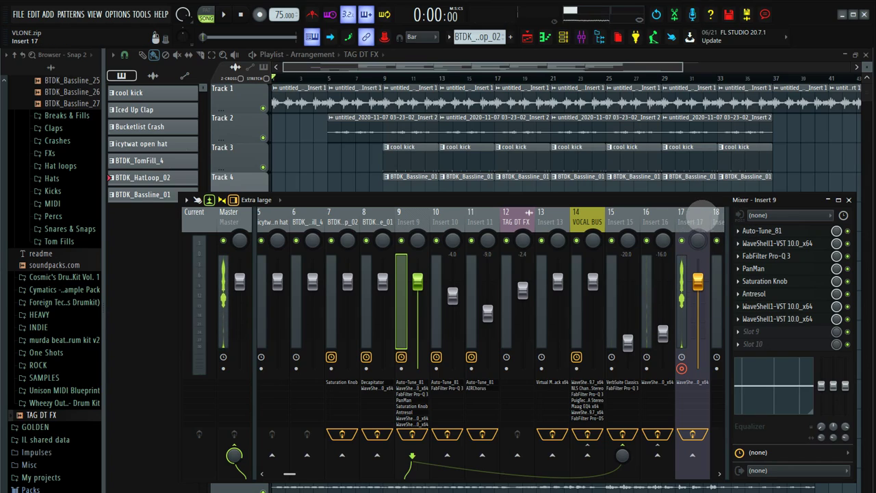
pyautogui.click(695, 209)
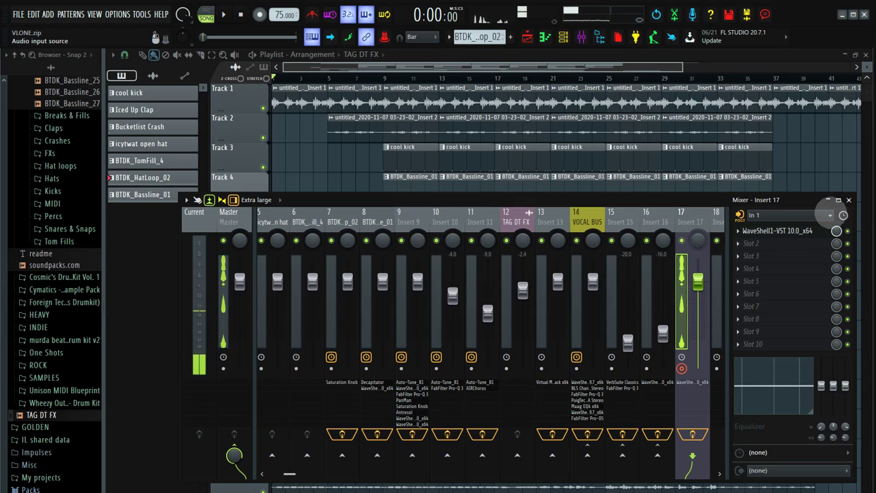
pyautogui.click(849, 200)
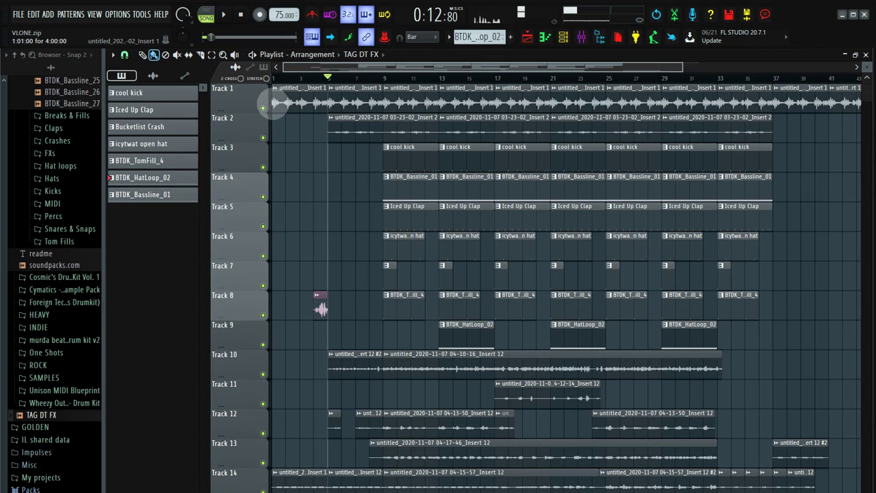
pyautogui.rightClick(263, 107)
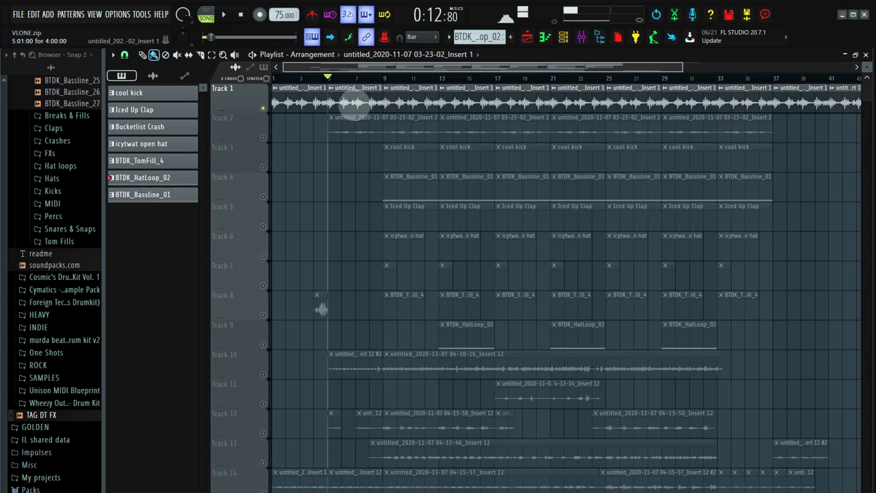
pyautogui.doubleClick(354, 105)
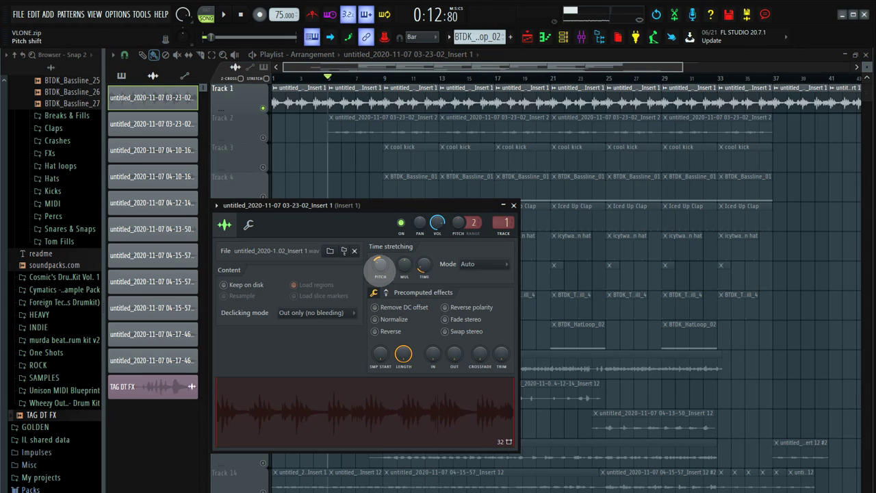
pyautogui.rightClick(380, 267)
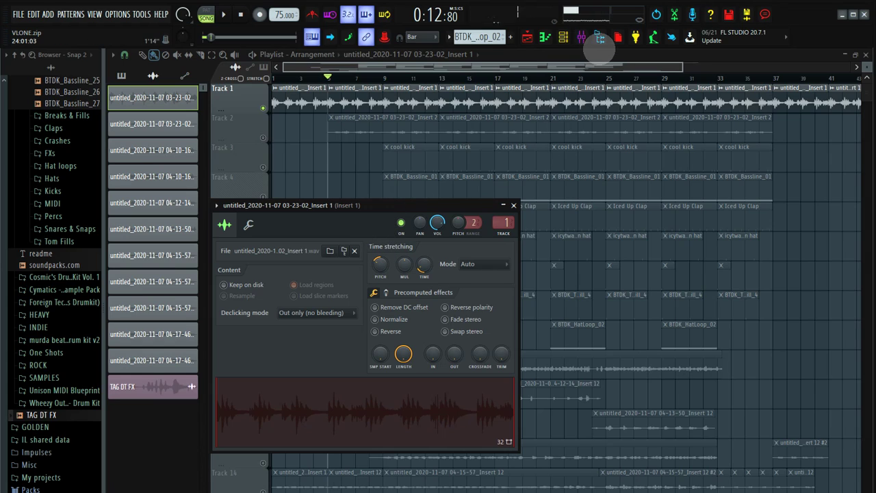
# Step: Listen to the soloed Track 1 with all of Insert 1's mixer effects bypassed, and stop playback
pyautogui.click(581, 36)
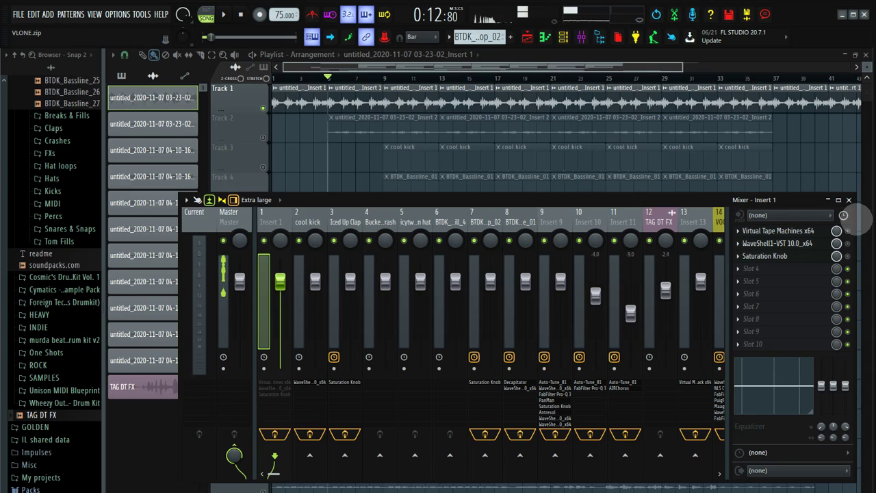
pyautogui.press('space')
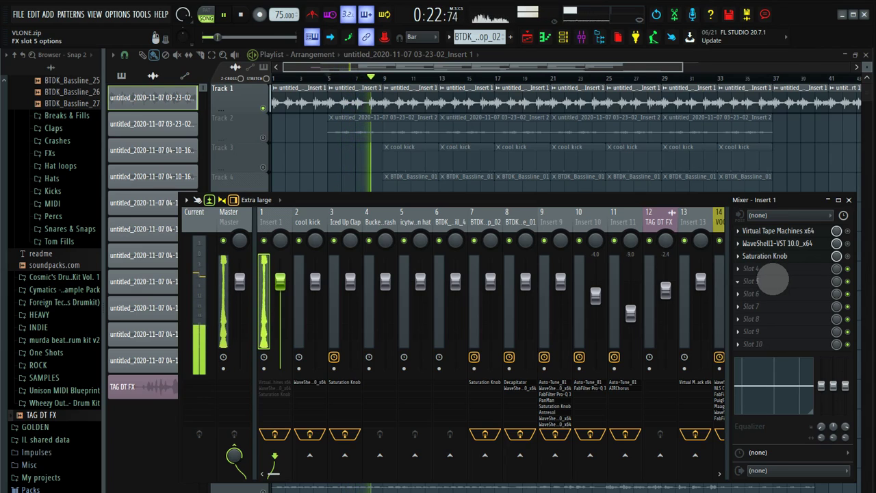
pyautogui.press('space')
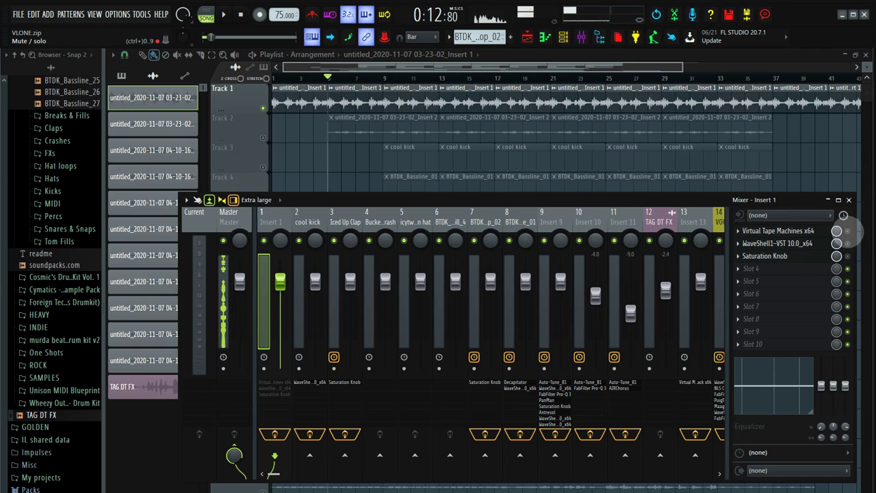
# Step: Enable Virtual Tape Machines on Insert 1, examine its settings and audition its effect on the loop
pyautogui.click(781, 231)
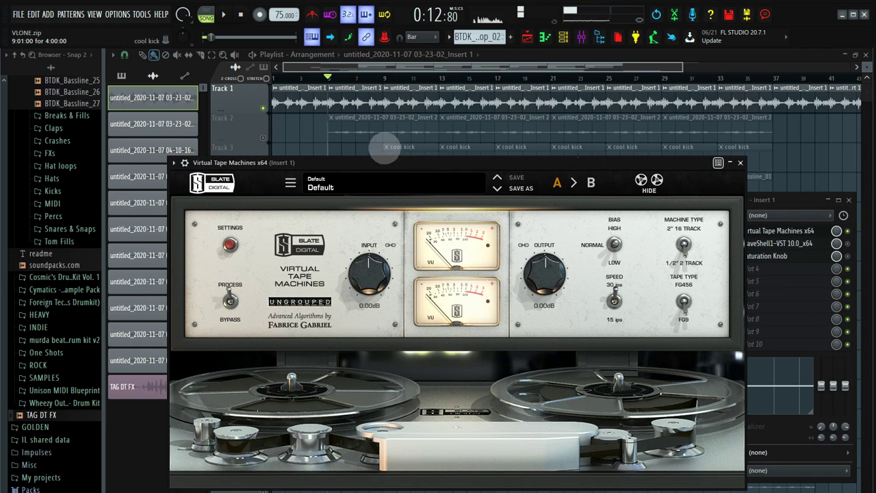
pyautogui.click(224, 14)
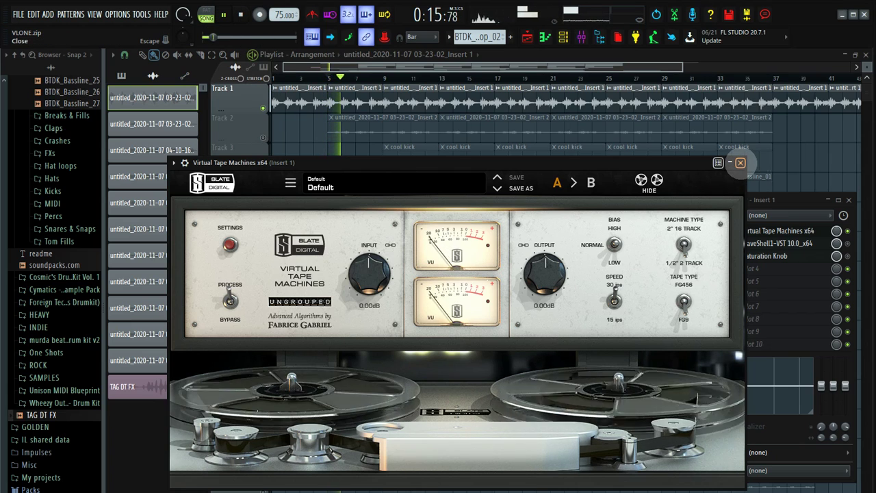
pyautogui.click(740, 163)
pyautogui.click(767, 231)
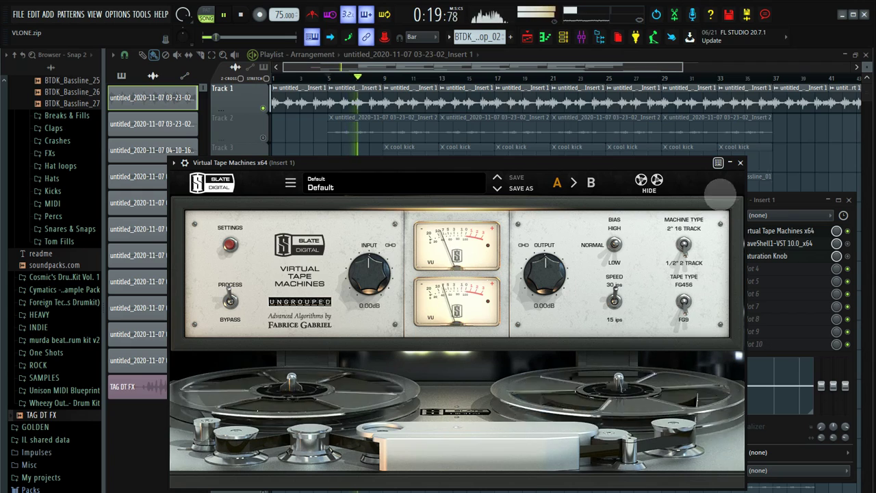
pyautogui.click(741, 162)
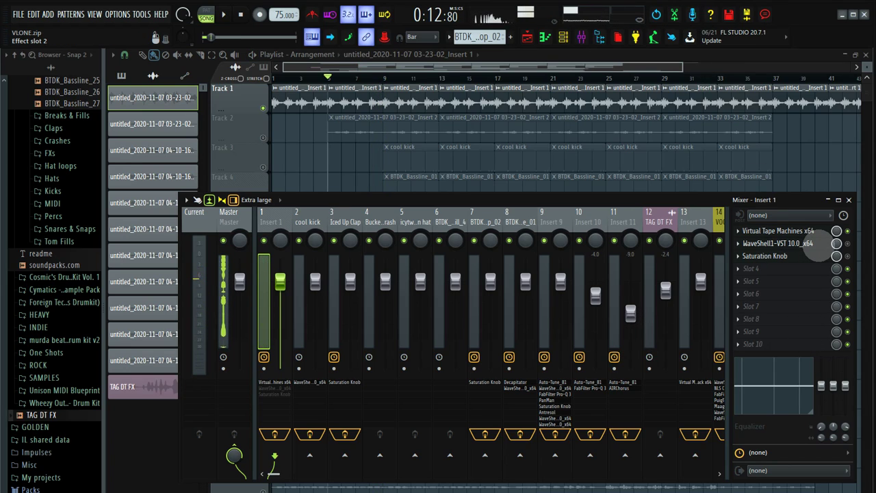
# Step: Enable the WaveShell OneKnob Filter on Insert 1, examine its settings and audition it on the loop
pyautogui.click(818, 244)
pyautogui.click(818, 245)
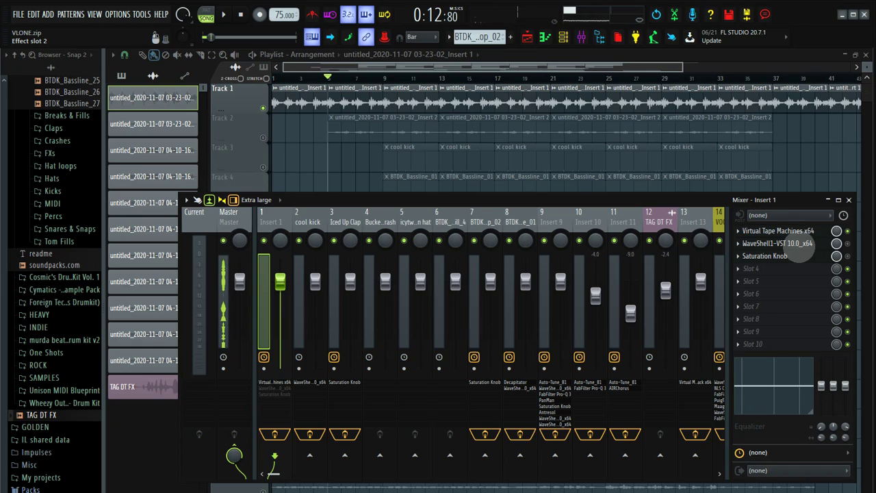
pyautogui.click(802, 245)
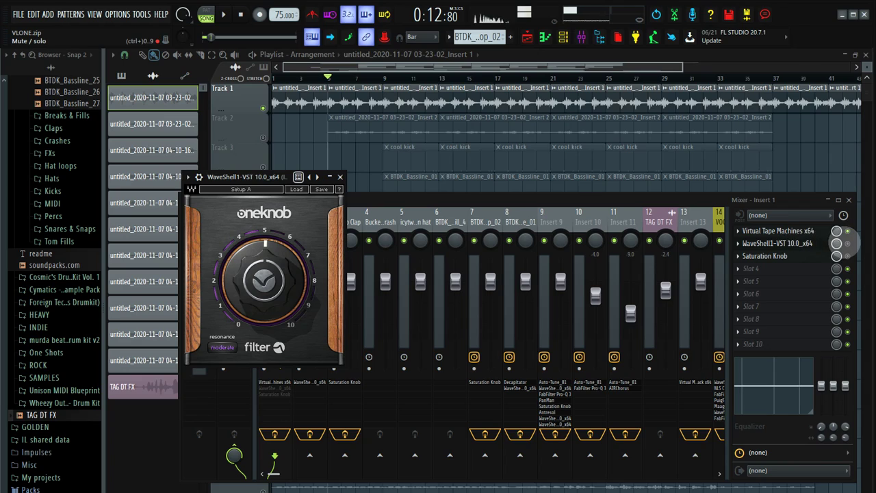
pyautogui.click(818, 245)
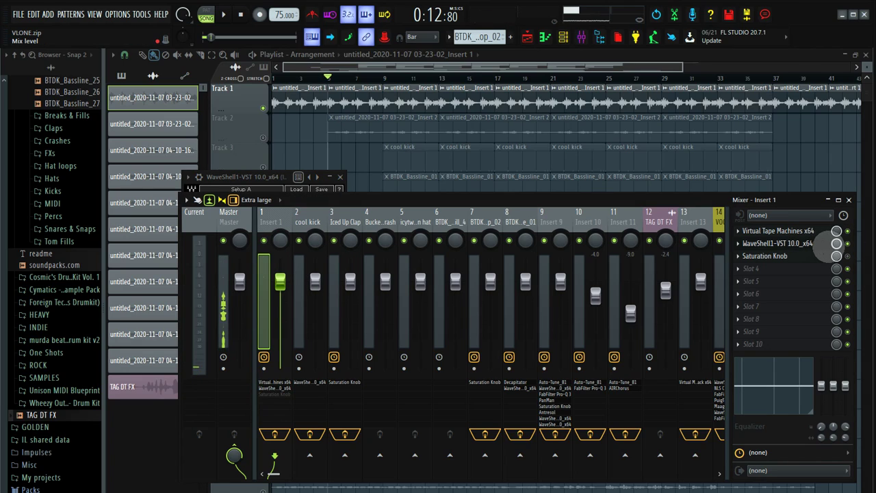
pyautogui.click(819, 246)
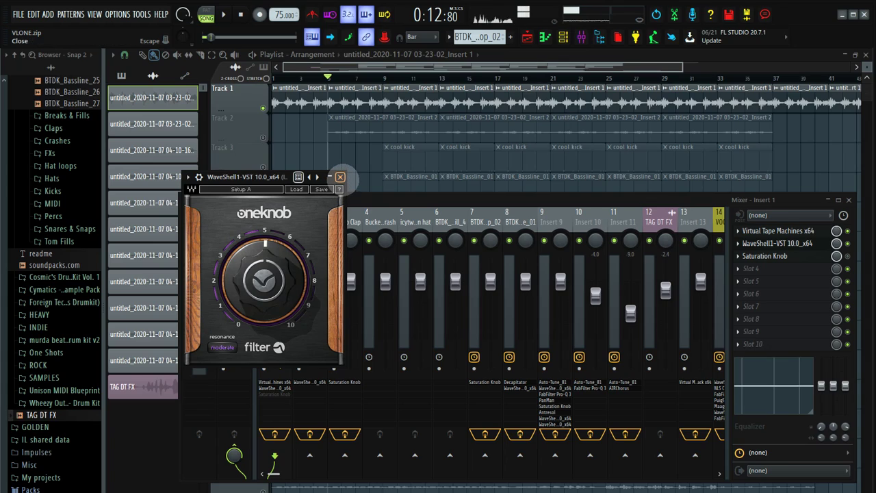
pyautogui.click(340, 176)
pyautogui.press('space')
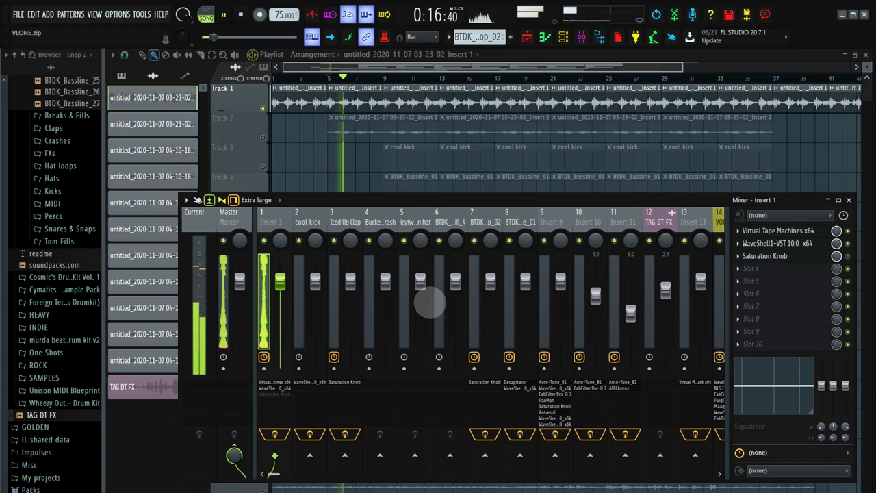
pyautogui.press('space')
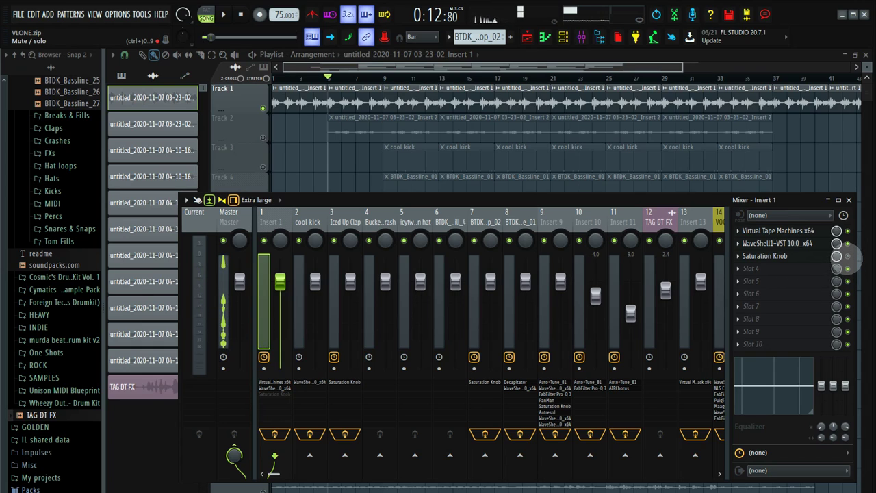
# Step: Enable the Saturation Knob on Insert 1, examine its settings and audition the loop with the full effect chain
pyautogui.click(847, 256)
pyautogui.click(807, 256)
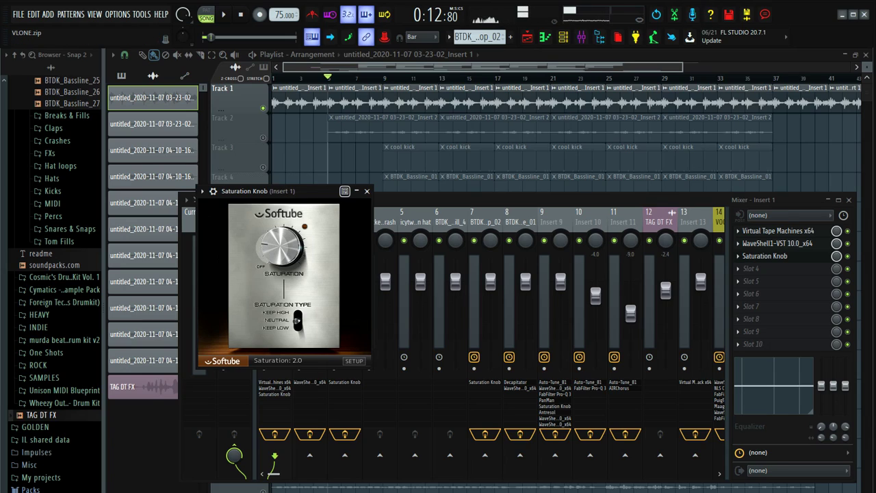
pyautogui.press('space')
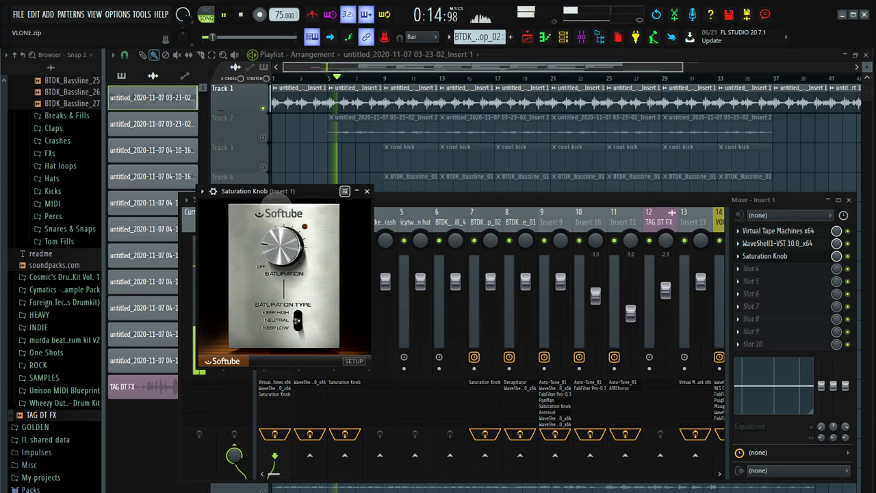
pyautogui.click(367, 191)
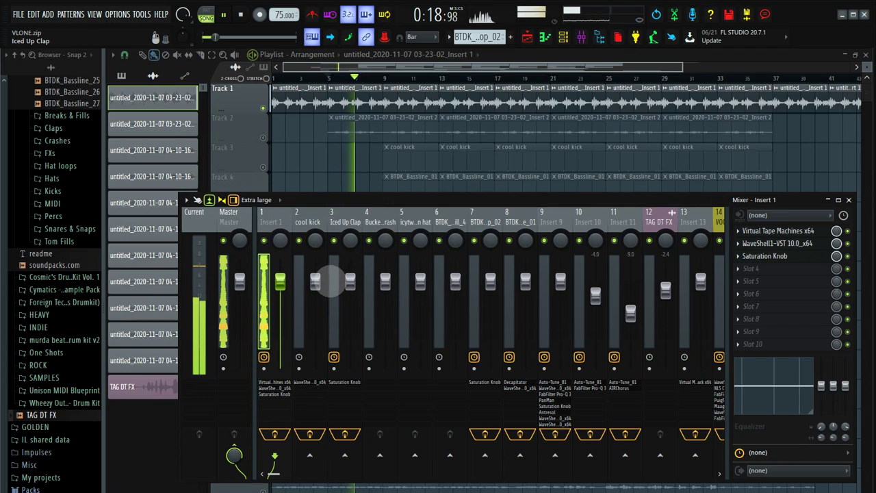
# Step: Unmute Track 2 and listen to it together with Track 1 while checking the mixer levels
pyautogui.click(263, 136)
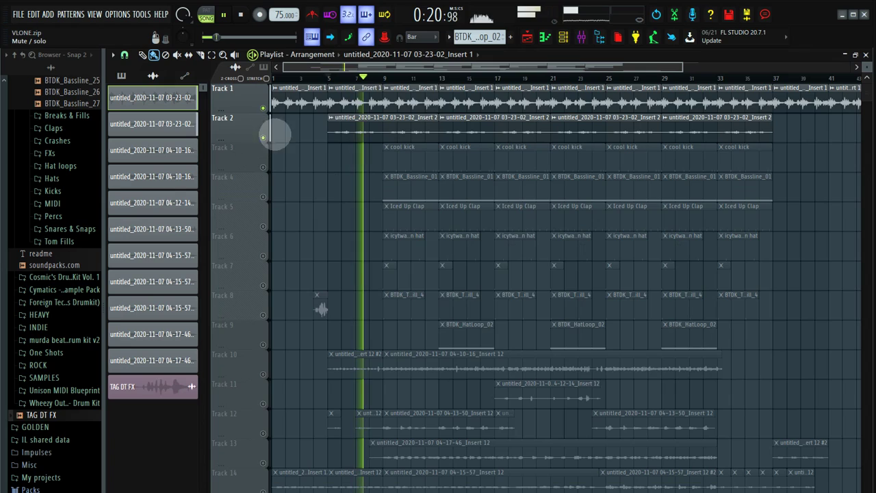
pyautogui.click(581, 37)
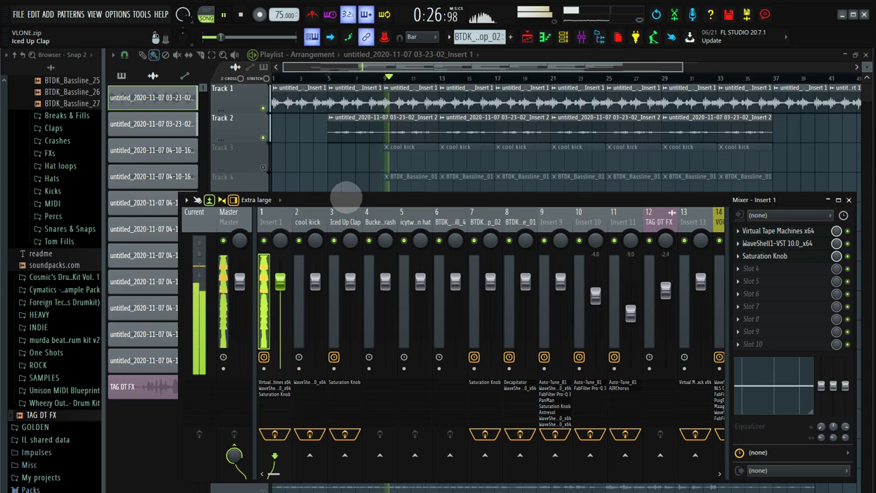
pyautogui.click(849, 200)
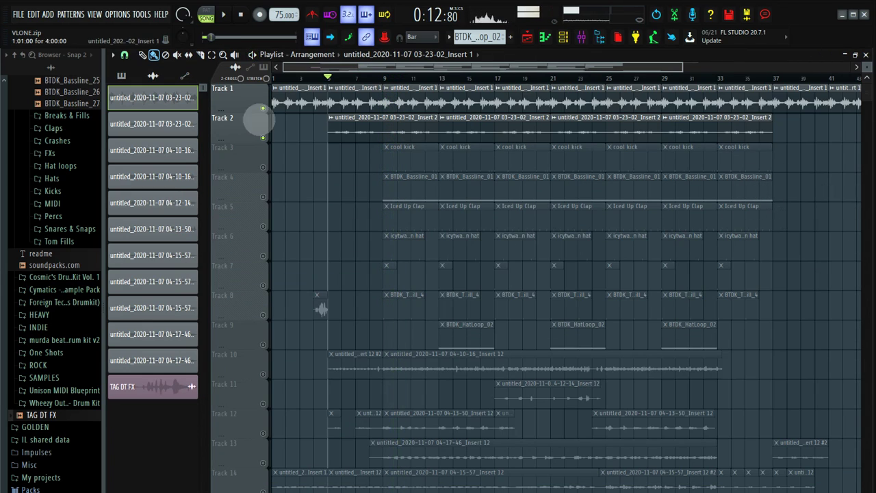
# Step: Isolate the drum and bass tracks by muting Tracks 1, 2 and 10 to 14, and play from bar 9
pyautogui.click(382, 75)
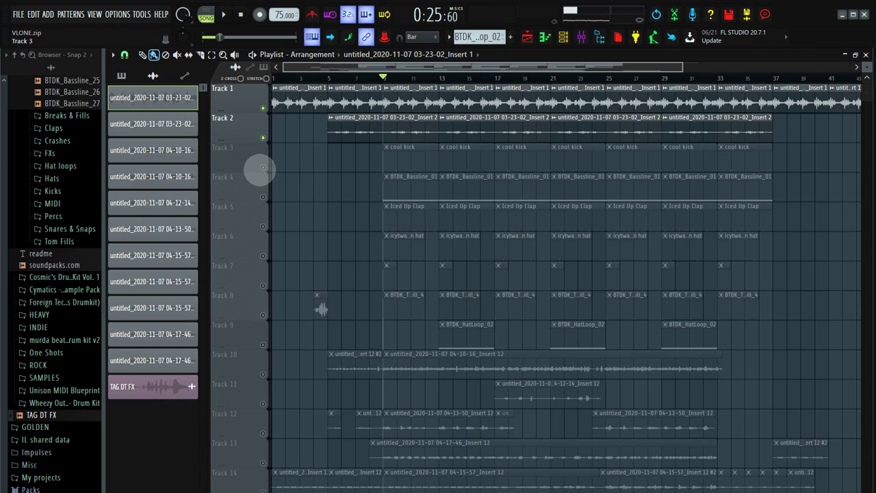
pyautogui.rightClick(261, 168)
pyautogui.rightClick(261, 167)
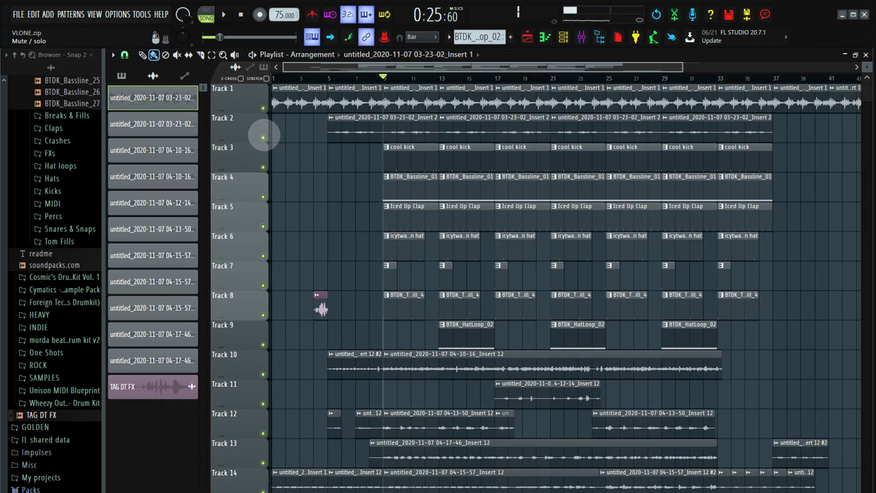
pyautogui.click(263, 138)
pyautogui.click(263, 108)
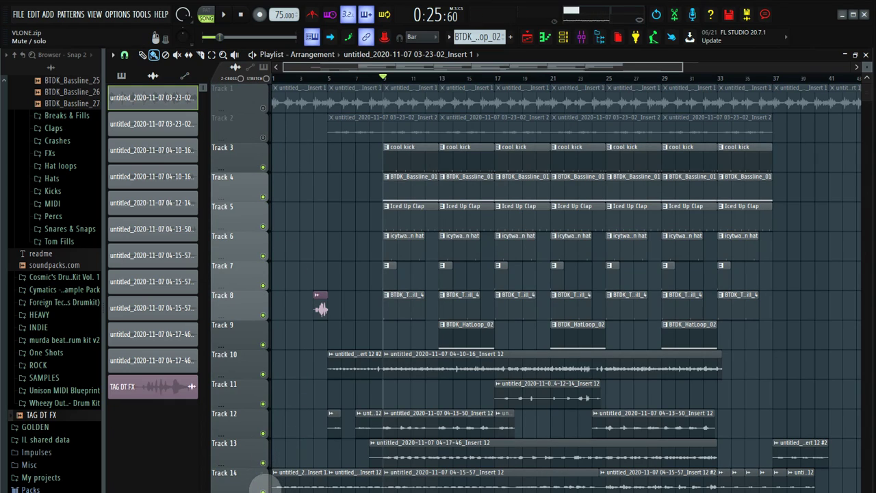
pyautogui.click(263, 490)
pyautogui.click(263, 462)
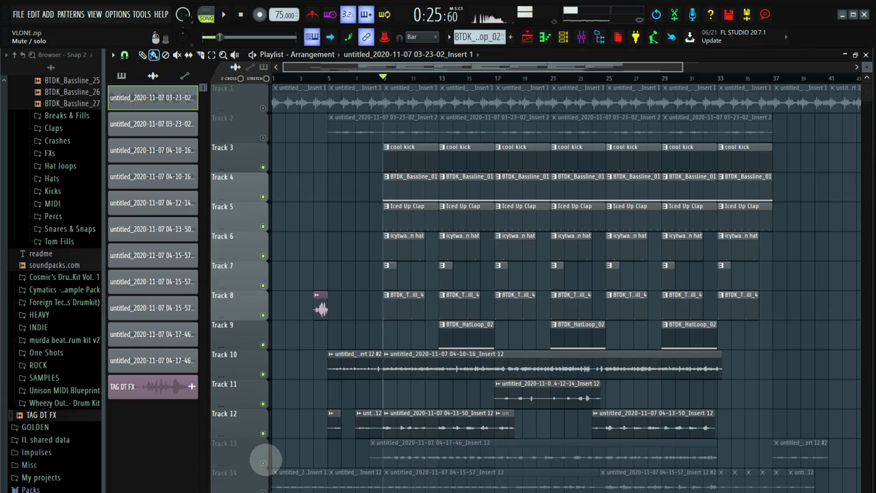
pyautogui.click(263, 433)
pyautogui.click(263, 403)
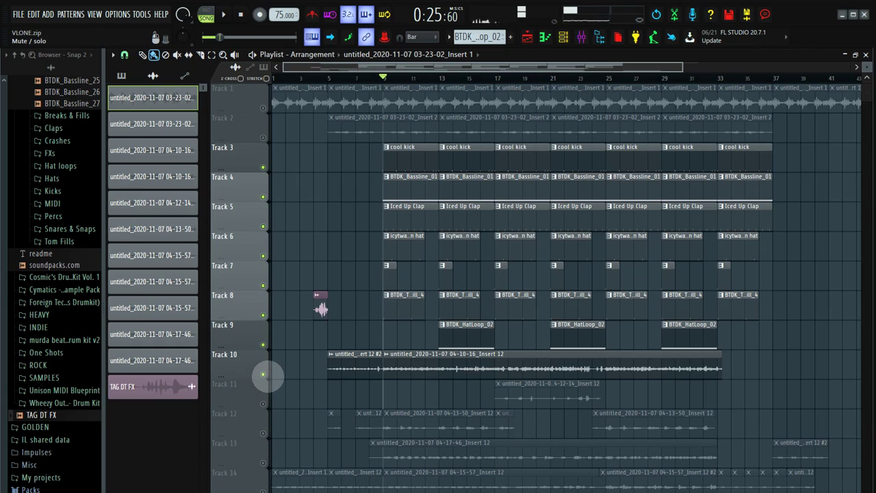
pyautogui.click(263, 374)
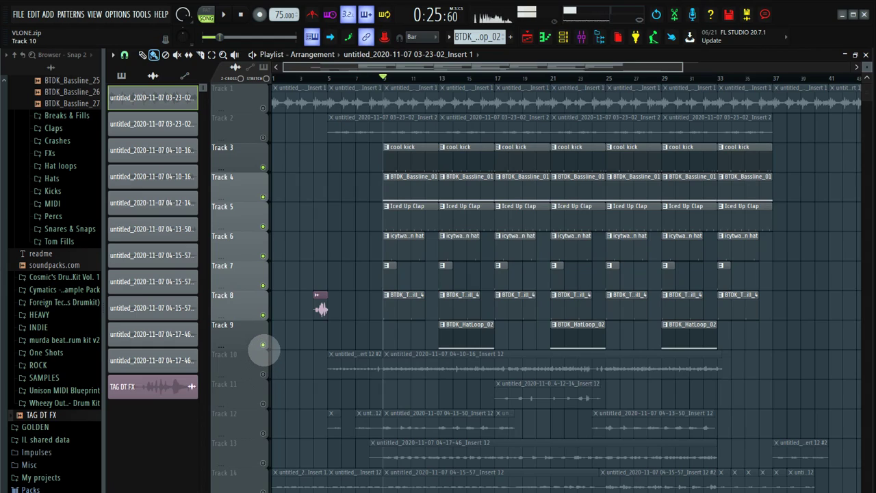
pyautogui.press('space')
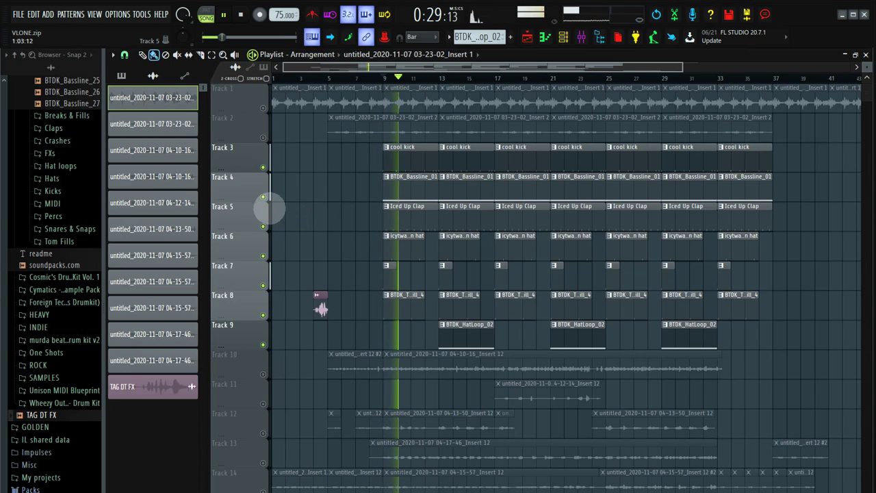
# Step: Mute the bassline on Track 4, listen to the drums while viewing the mixer levels, and stop playback
pyautogui.click(262, 197)
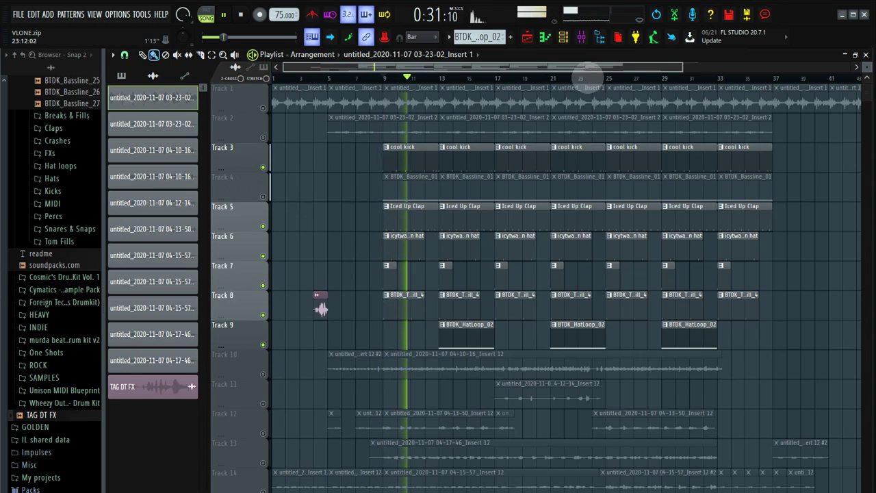
pyautogui.click(581, 37)
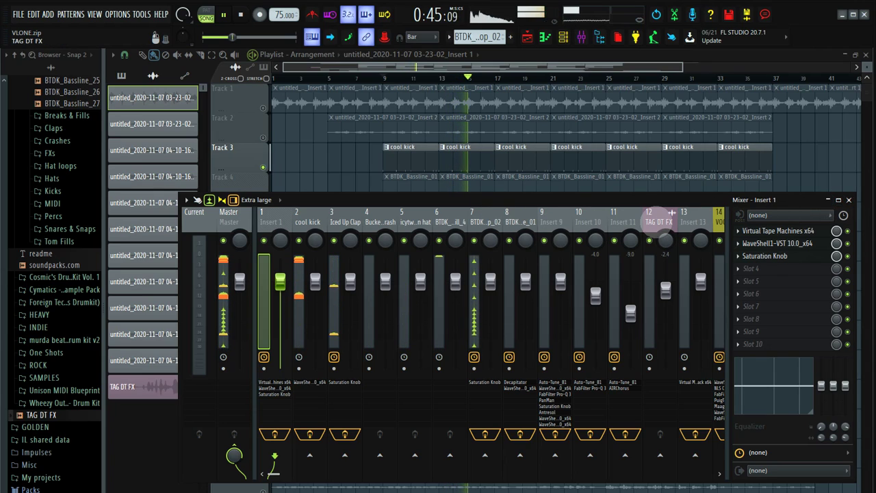
pyautogui.press('space')
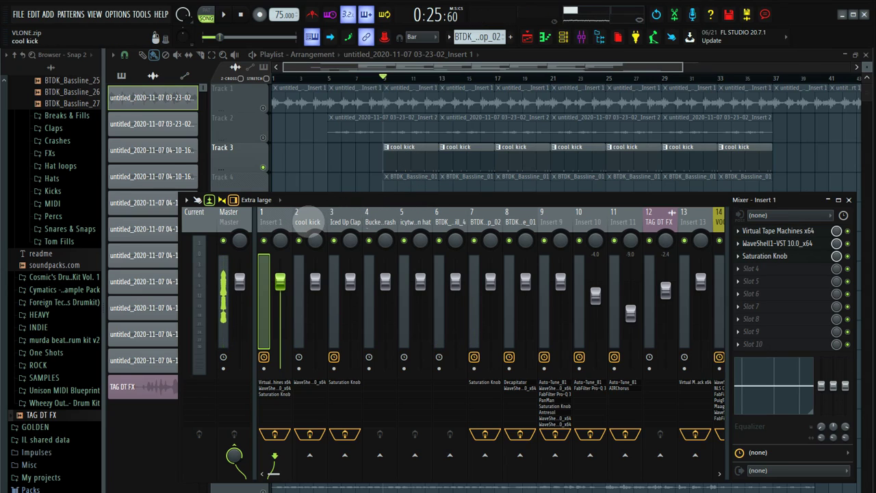
# Step: Examine the LoAir effect on the cool kick mixer track and resume playback of the drums
pyautogui.click(308, 220)
pyautogui.click(773, 231)
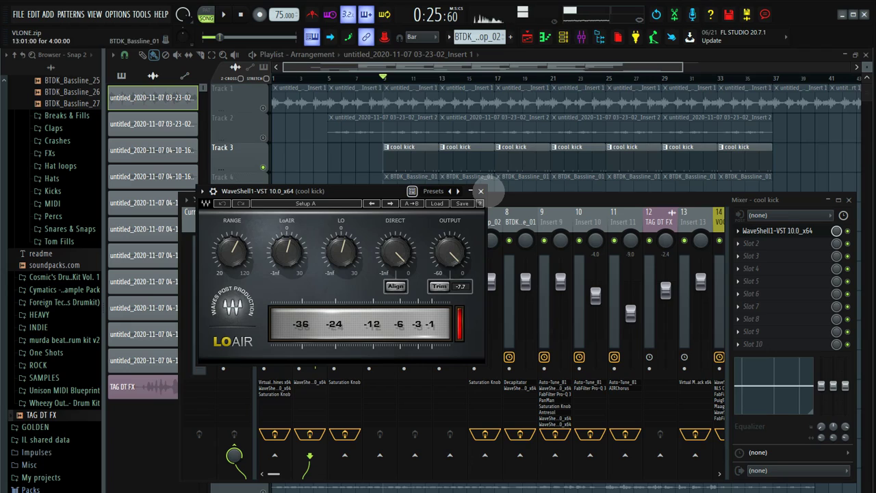
pyautogui.click(480, 191)
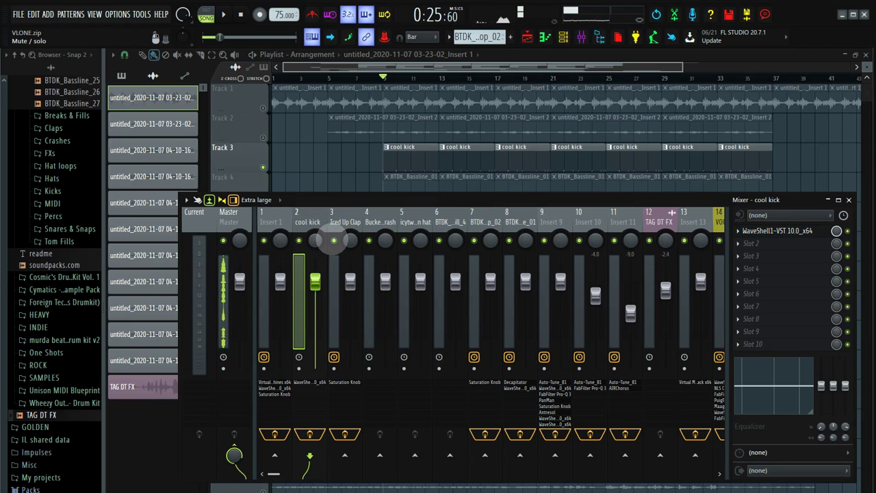
pyautogui.press('space')
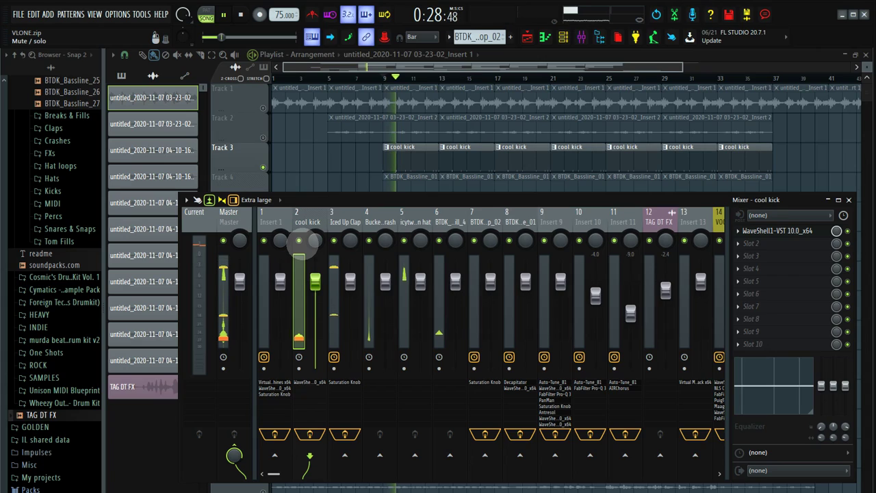
# Step: Solo the cool kick mixer track to listen to it alone, then restore all tracks, stop playback and close the mixer
pyautogui.rightClick(299, 241)
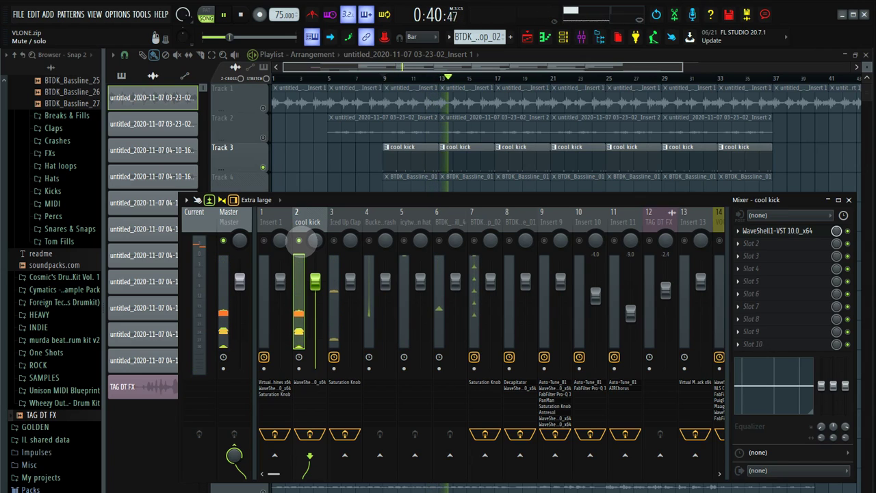
pyautogui.press('space')
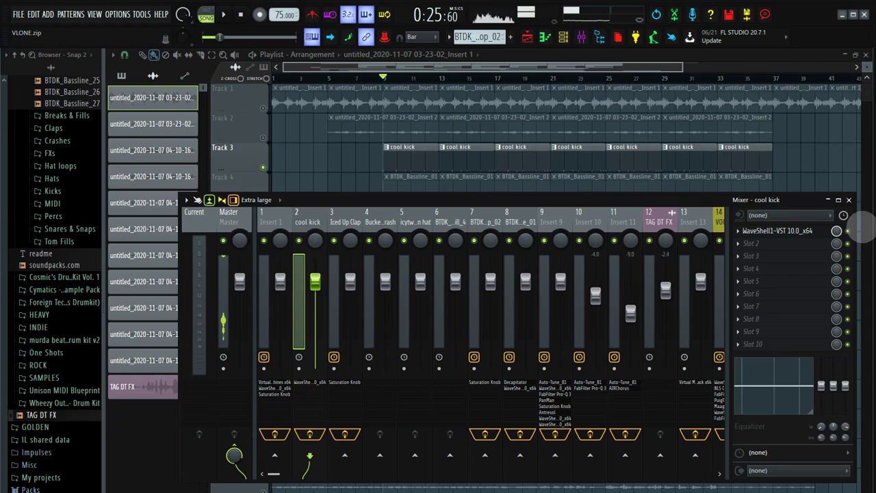
pyautogui.click(849, 200)
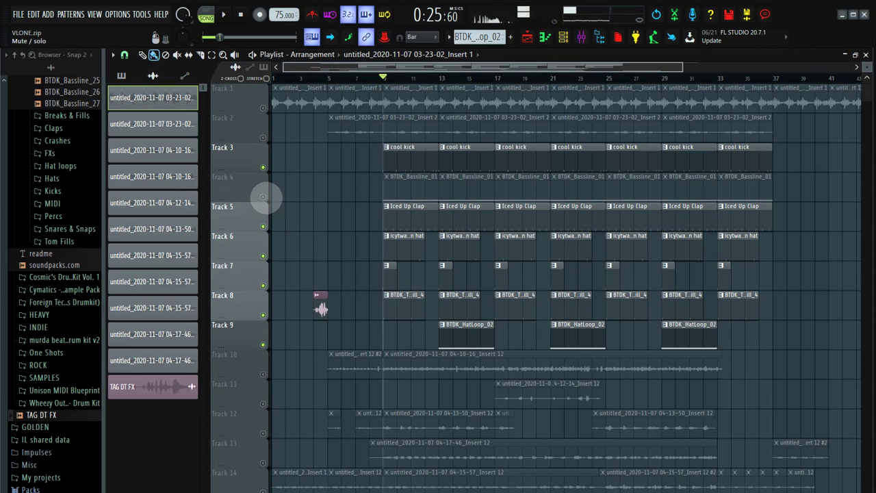
# Step: Solo the vocal recording on playlist Track 10 and play it from bar 9 with the mixer open
pyautogui.rightClick(263, 374)
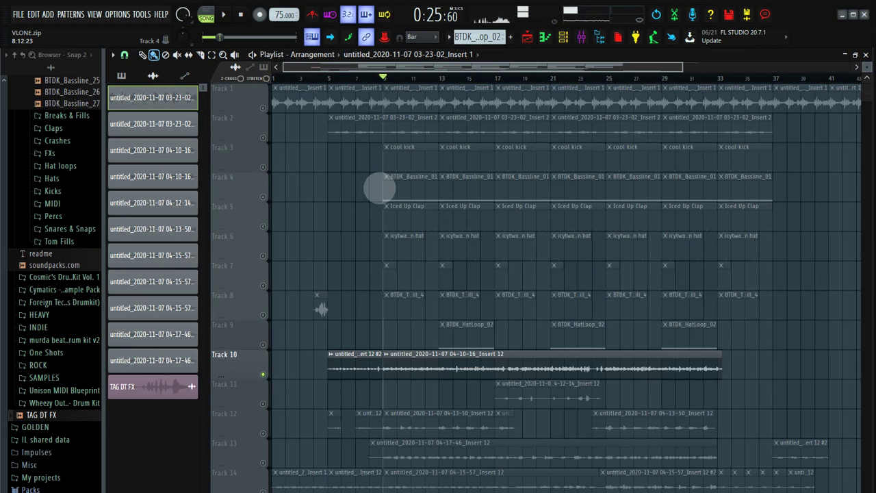
pyautogui.press('space')
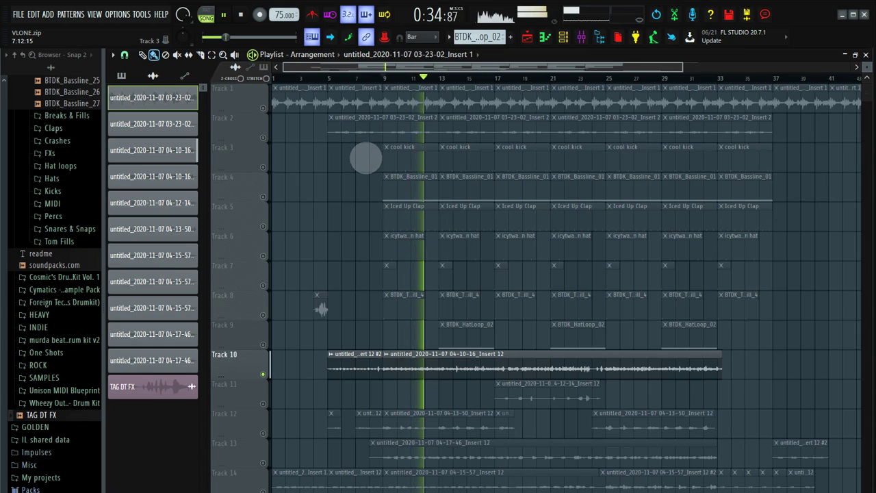
pyautogui.click(582, 36)
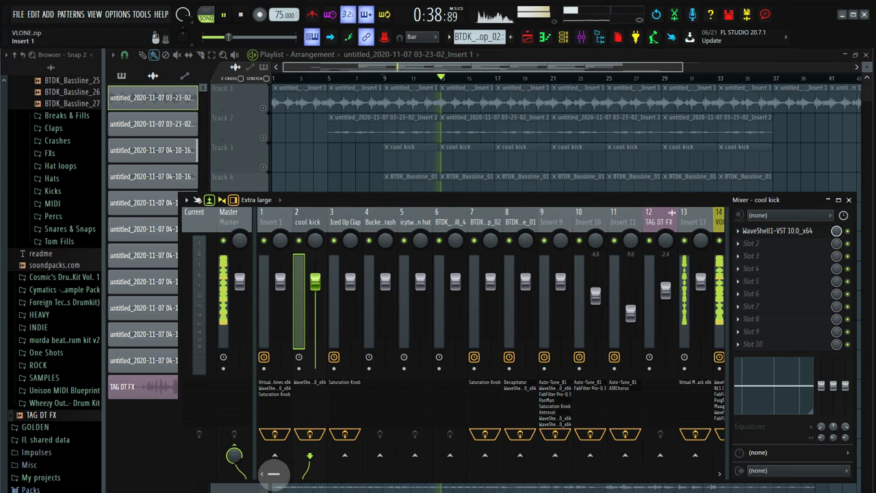
# Step: Examine the NS1, AudioTrack, CLA-76 and DeEsser plugins in the first StudioRack on the VOCAL BUS mixer track
pyautogui.moveTo(273, 473); pyautogui.dragTo(296, 473)
pyautogui.click(533, 219)
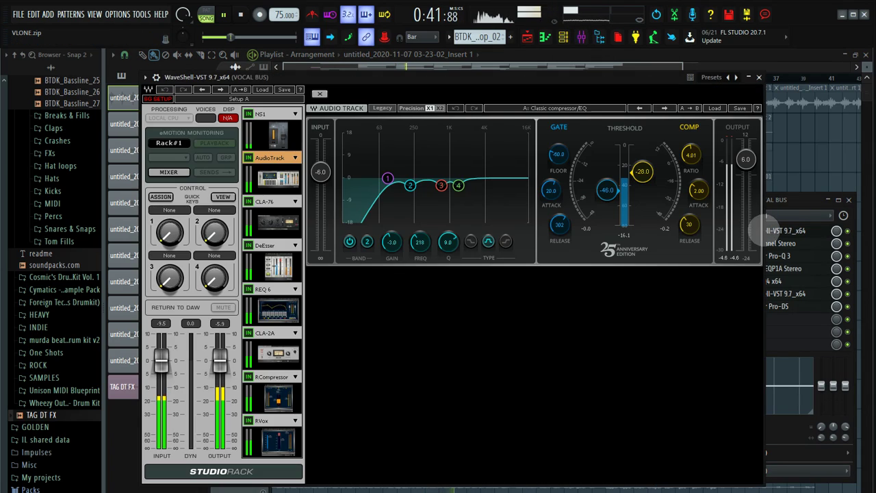
pyautogui.click(777, 231)
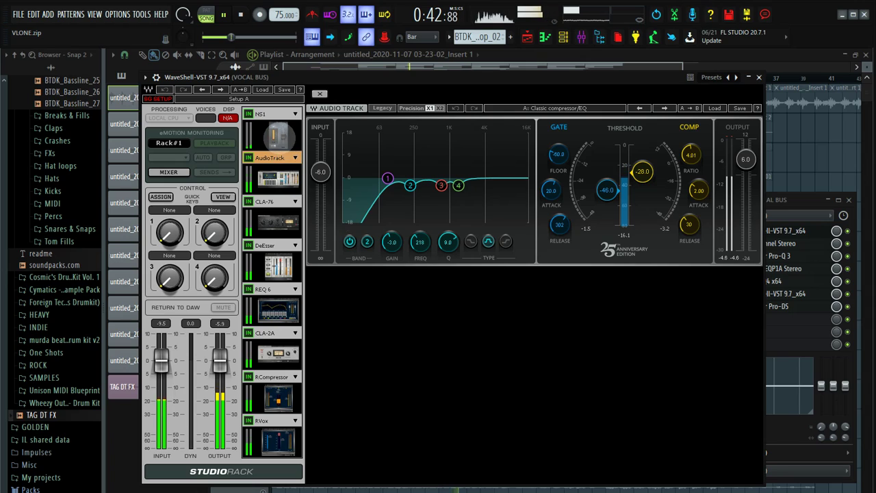
pyautogui.click(278, 135)
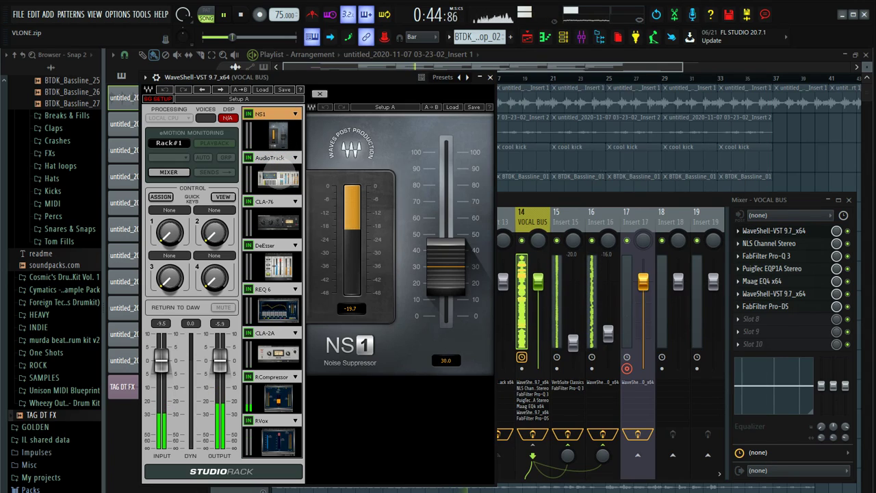
pyautogui.click(278, 174)
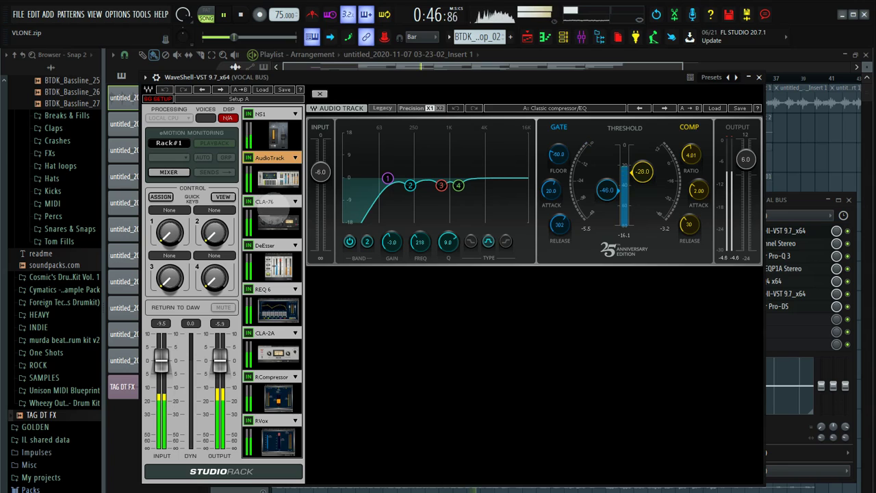
pyautogui.click(277, 219)
pyautogui.click(279, 268)
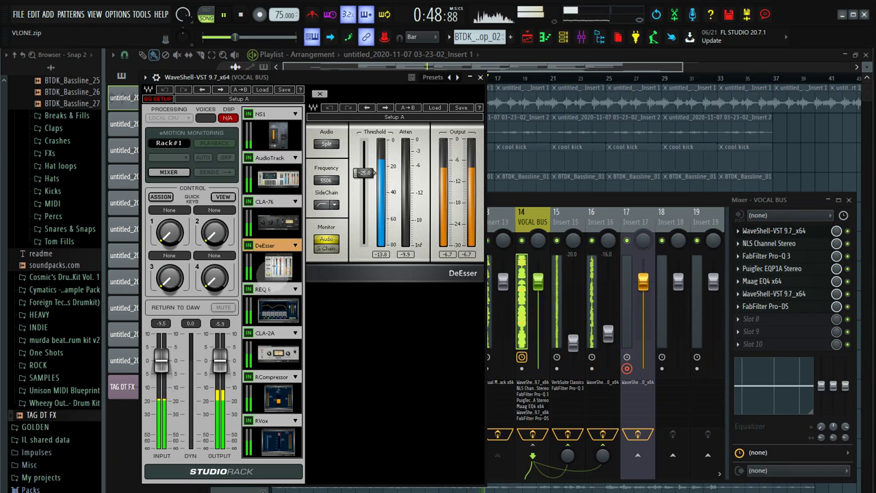
# Step: Examine the REQ 6, CLA-2A, RCompressor and RVox plugins in the same vocal bus StudioRack and close the rack
pyautogui.click(277, 310)
pyautogui.click(268, 348)
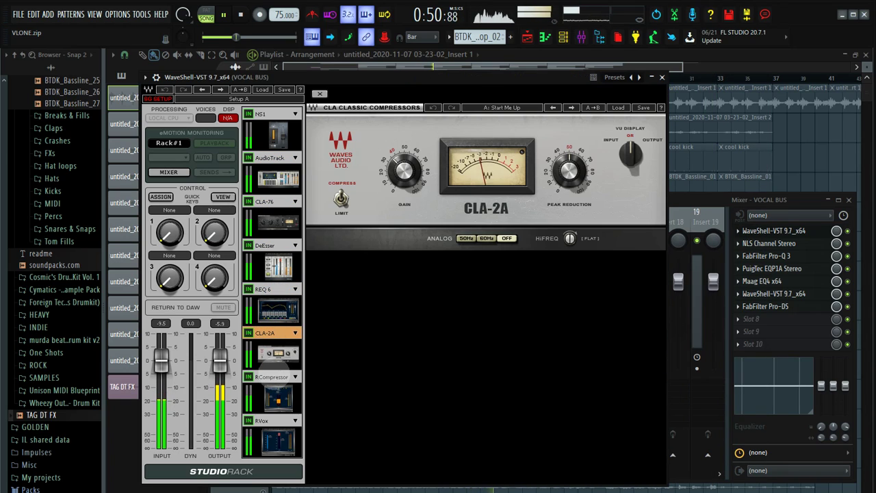
pyautogui.click(273, 394)
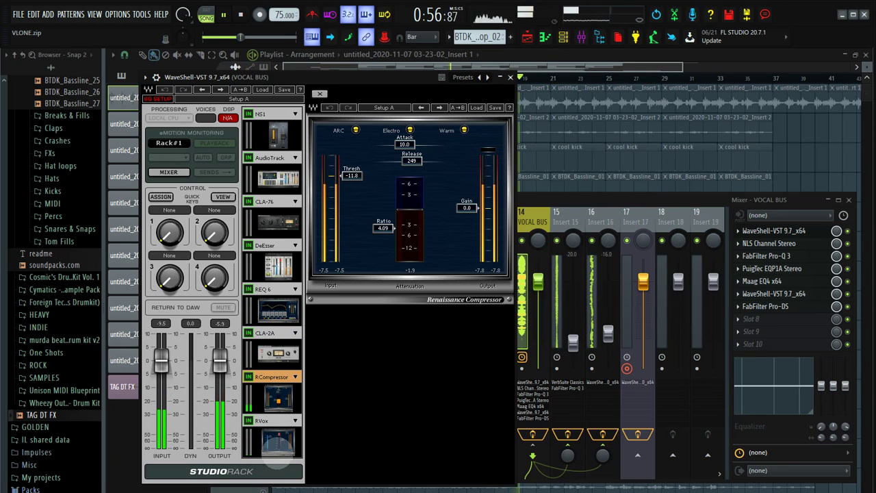
pyautogui.click(272, 445)
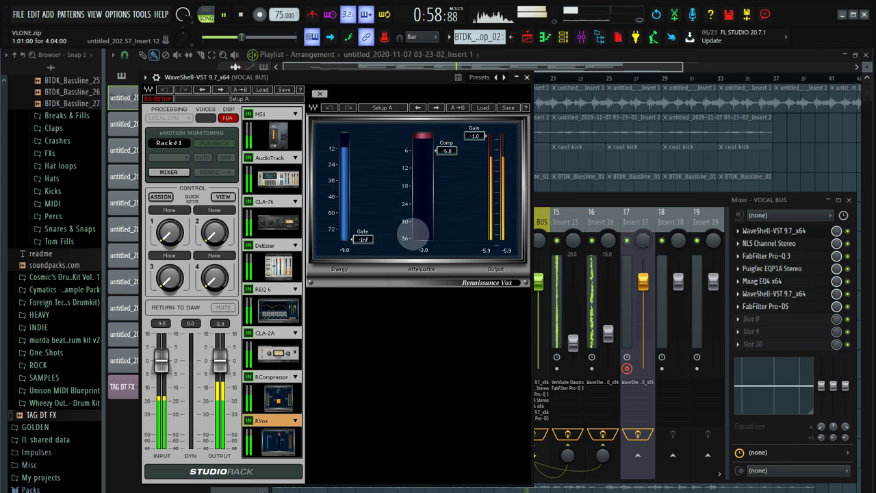
pyautogui.click(526, 77)
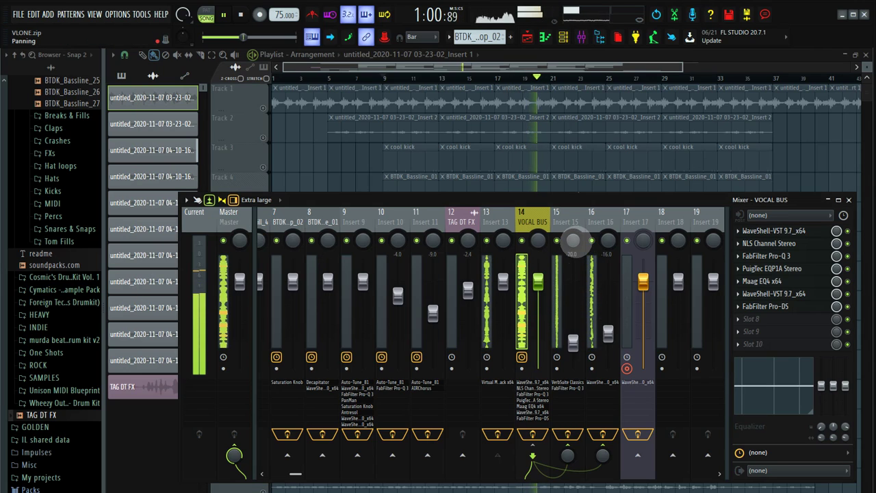
# Step: Examine the NLS Channel, FabFilter Pro-Q 3 and PuigTec EQP1A settings on the VOCAL BUS track, closing each plugin window
pyautogui.click(797, 243)
pyautogui.click(798, 243)
pyautogui.click(800, 256)
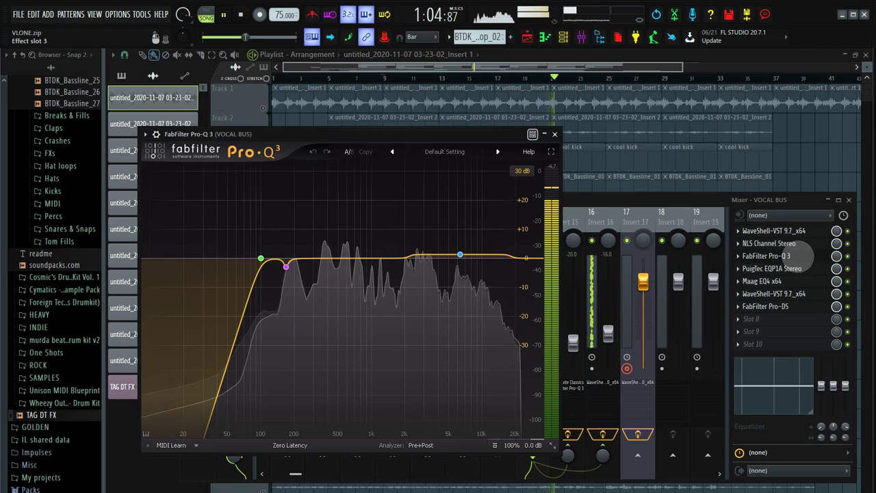
pyautogui.click(800, 255)
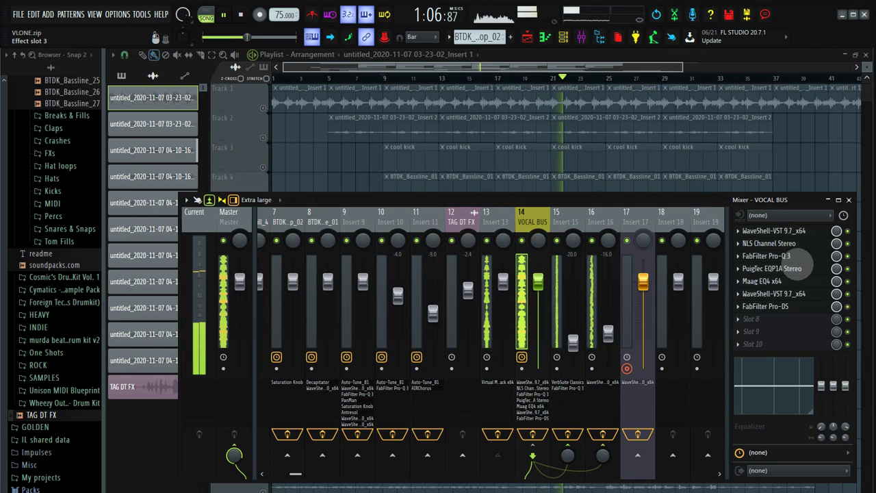
pyautogui.click(798, 268)
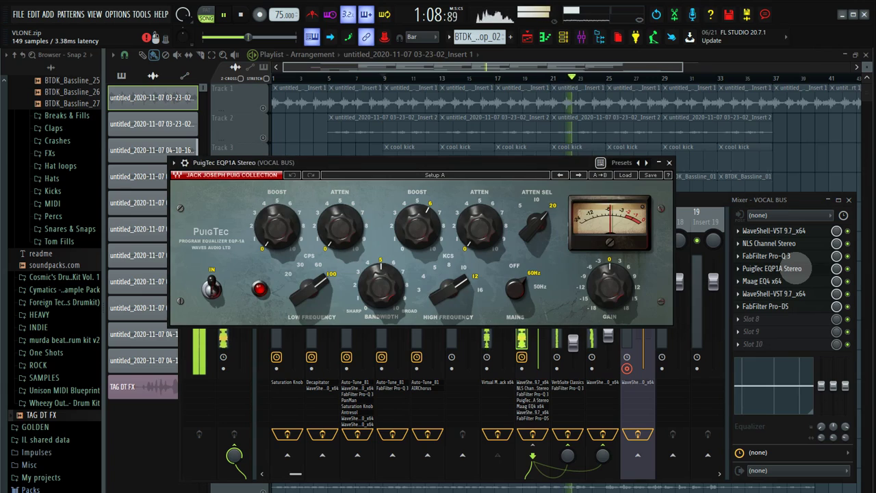
pyautogui.click(810, 268)
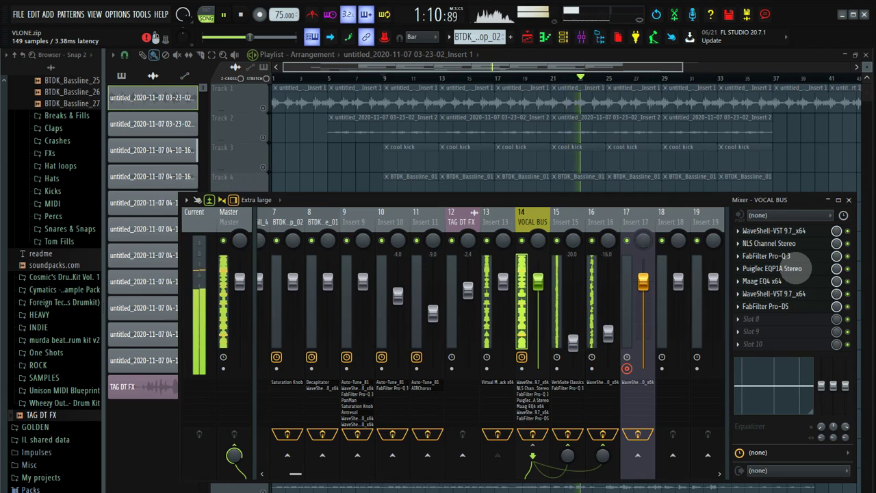
# Step: Review SSLChannel, Sibilance and RVox in the vocal bus's second StudioRack, turning on Sibilance's Lookahead, and stop playback
pyautogui.click(794, 293)
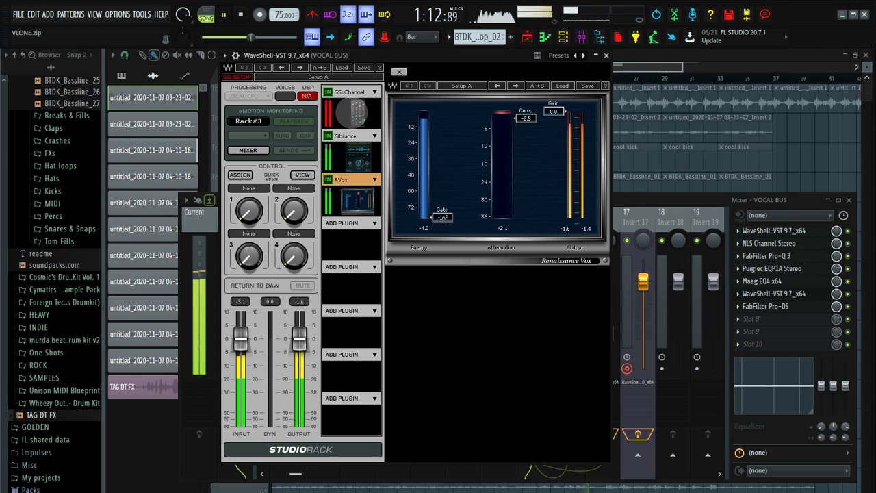
pyautogui.click(354, 112)
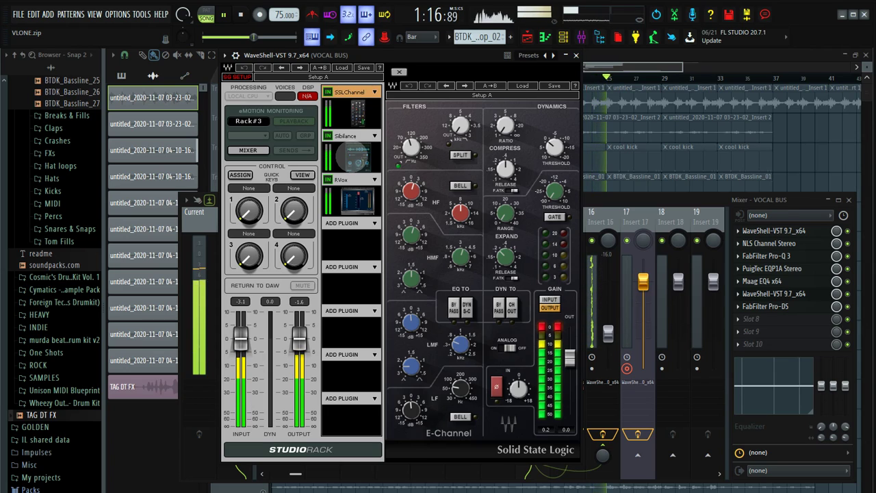
pyautogui.click(349, 136)
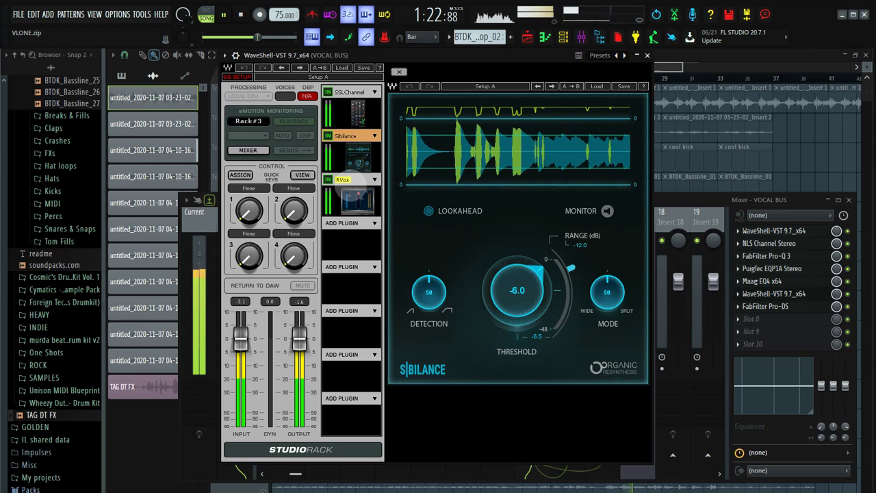
pyautogui.click(428, 211)
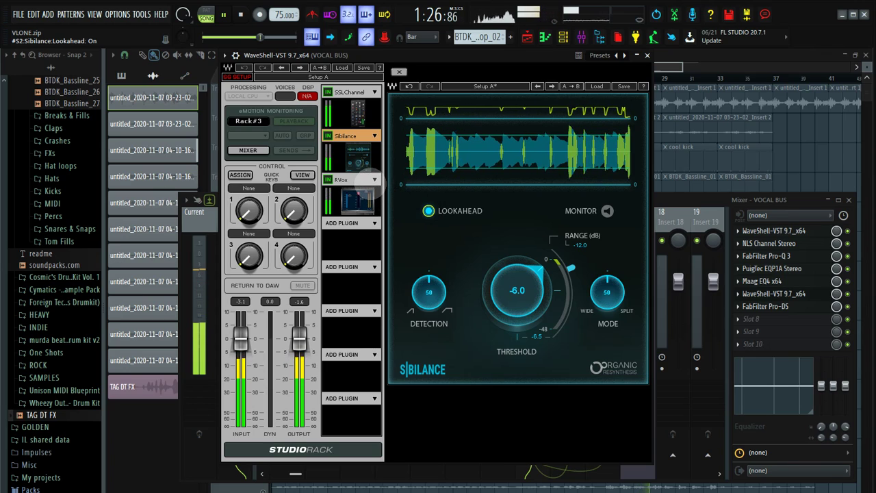
pyautogui.click(356, 198)
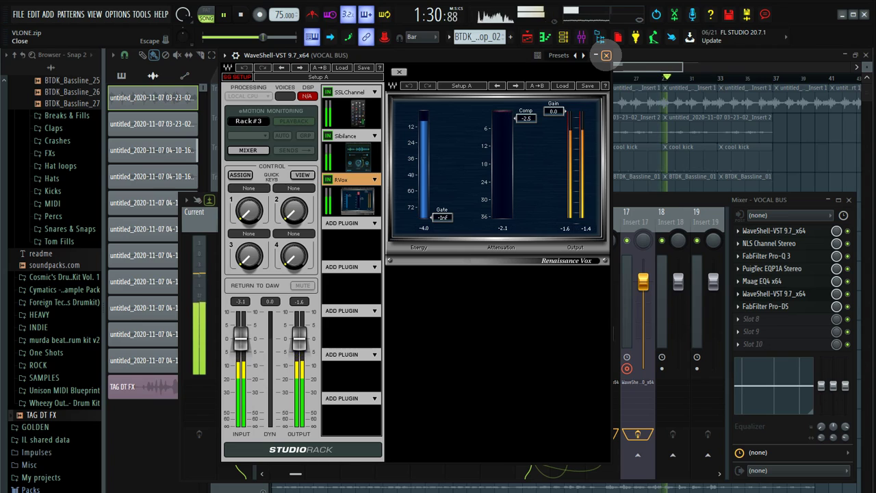
pyautogui.click(606, 54)
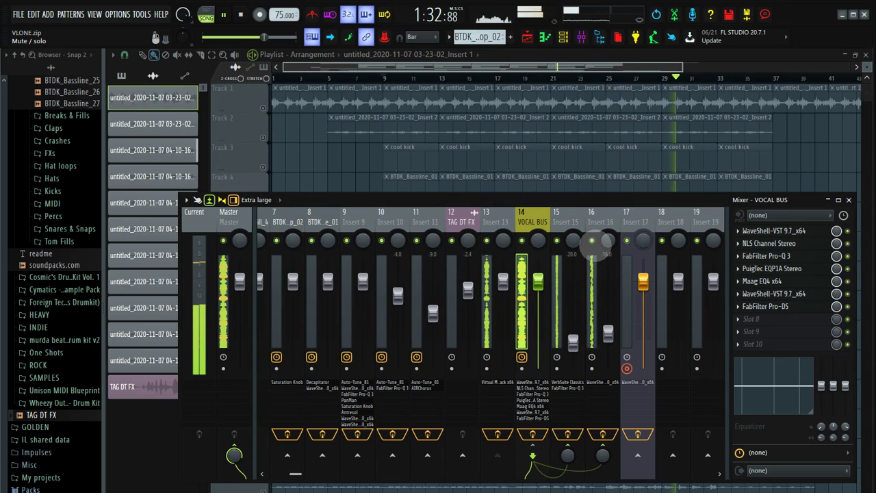
pyautogui.press('space')
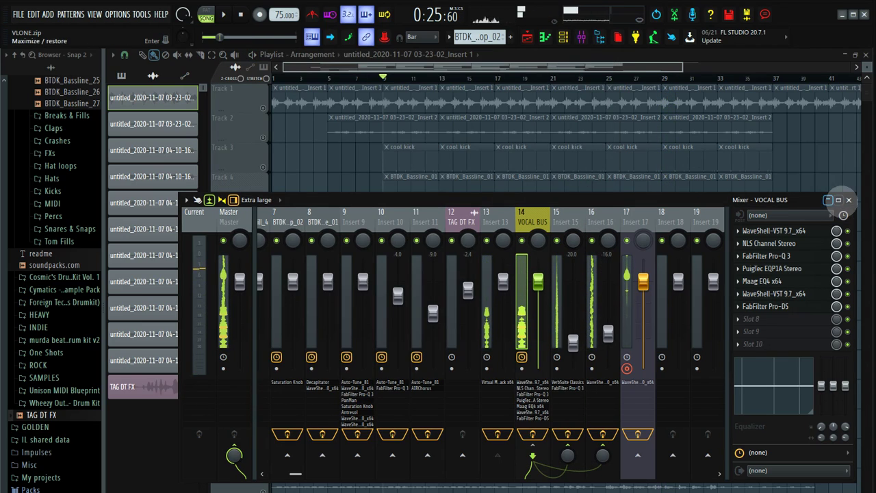
pyautogui.click(848, 199)
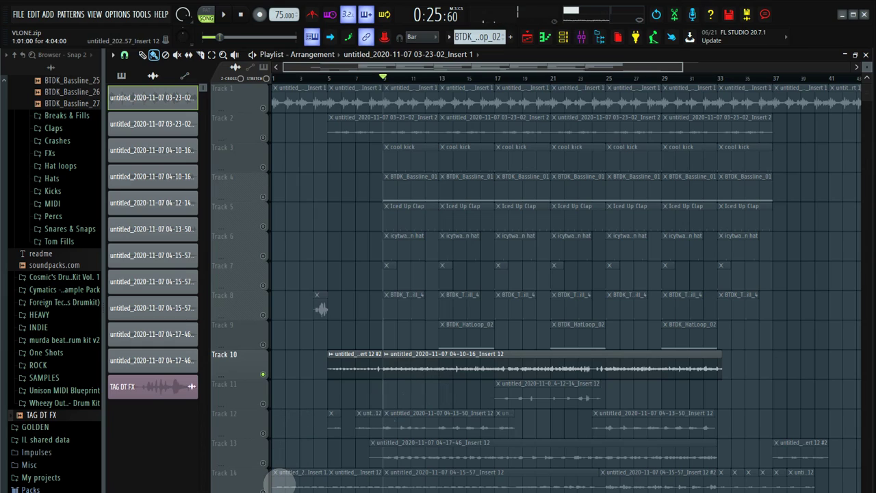
# Step: Isolate playlist Track 14 by unmuting it and muting Track 10, and play it from bar 9 with the mixer open
pyautogui.click(263, 486)
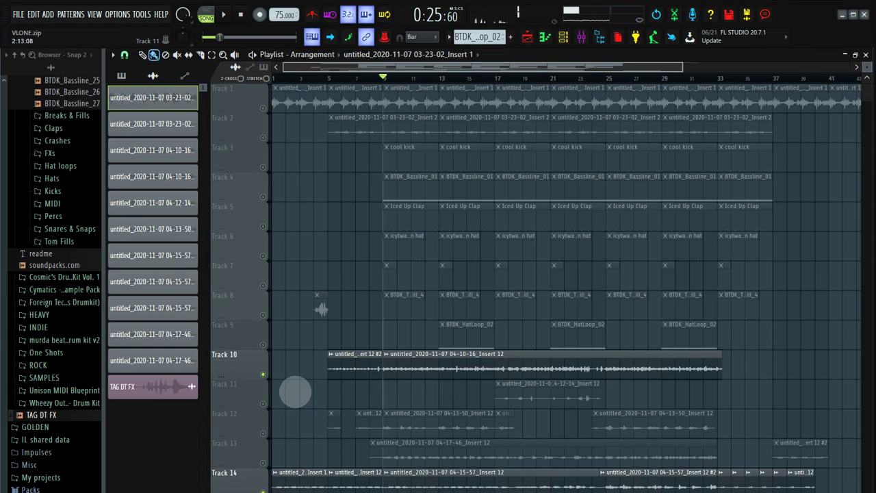
pyautogui.press('space')
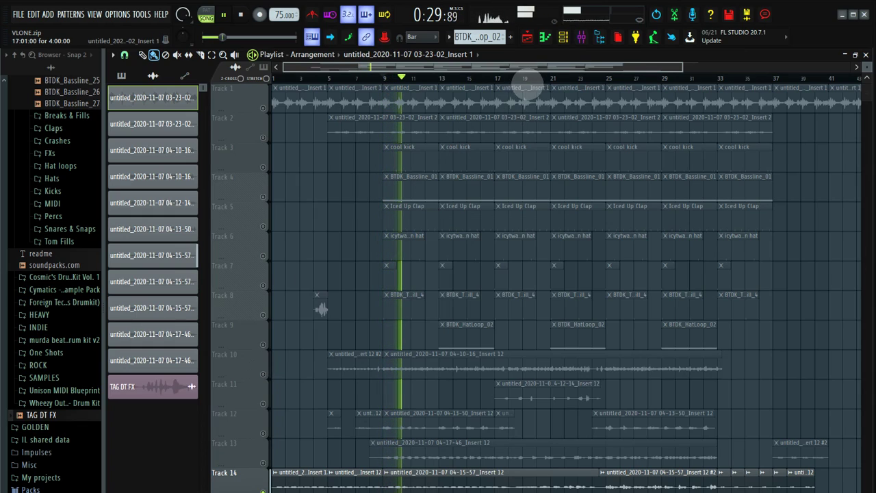
pyautogui.click(581, 37)
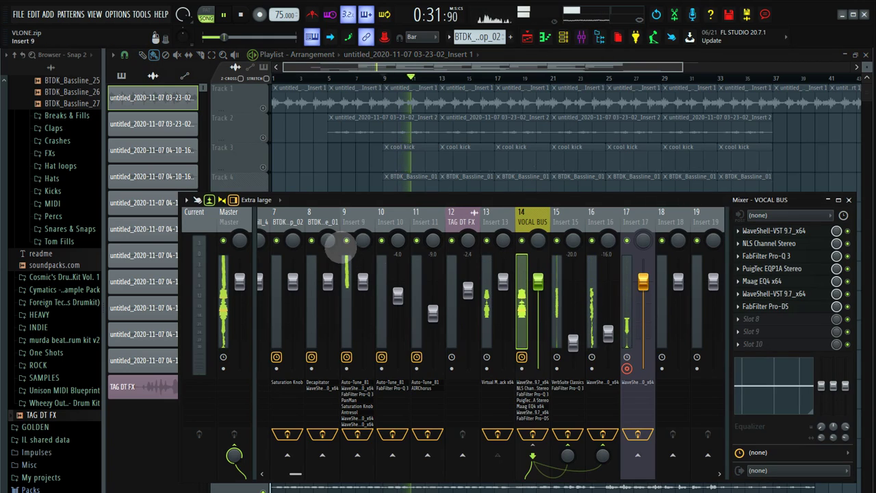
# Step: Examine the Auto-Tune, Doubler and FabFilter Pro-Q 3 settings on the Insert 9 mixer track while the vocal plays
pyautogui.click(350, 218)
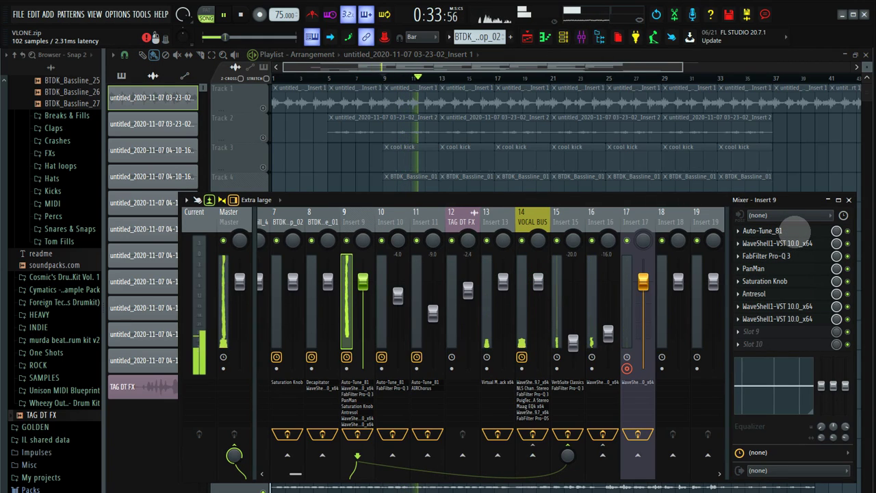
pyautogui.click(793, 230)
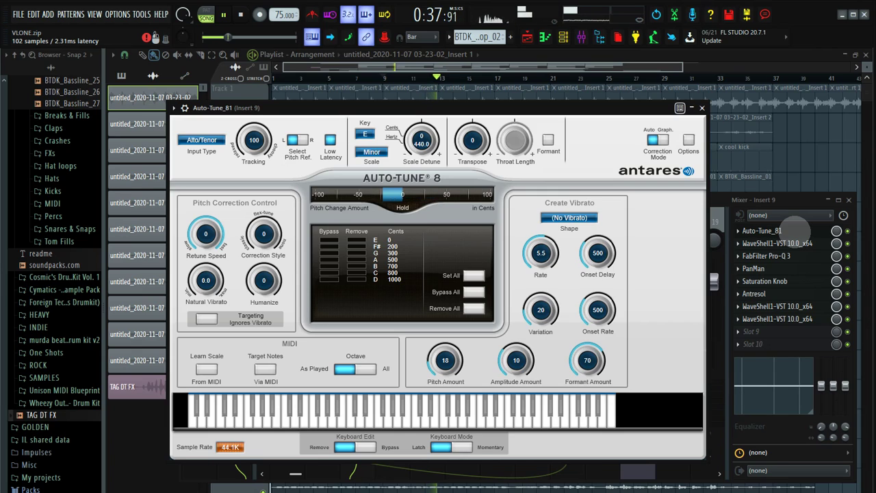
pyautogui.click(793, 230)
pyautogui.click(793, 243)
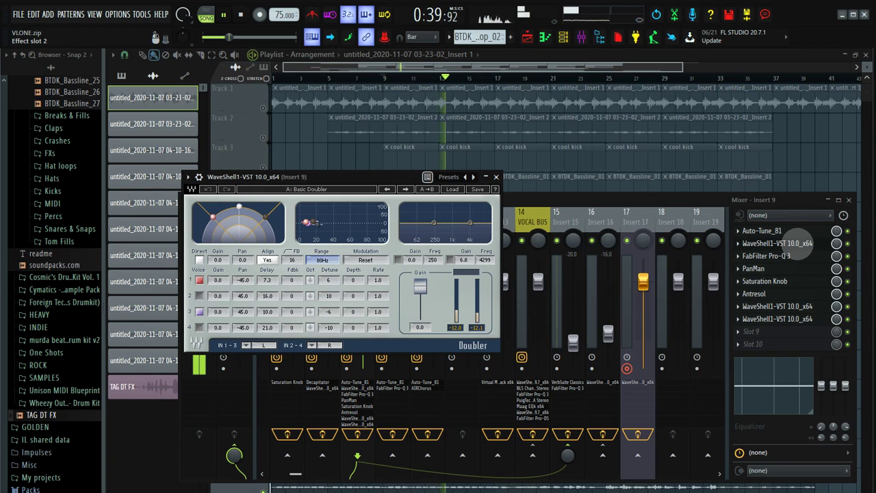
pyautogui.click(801, 244)
pyautogui.click(791, 258)
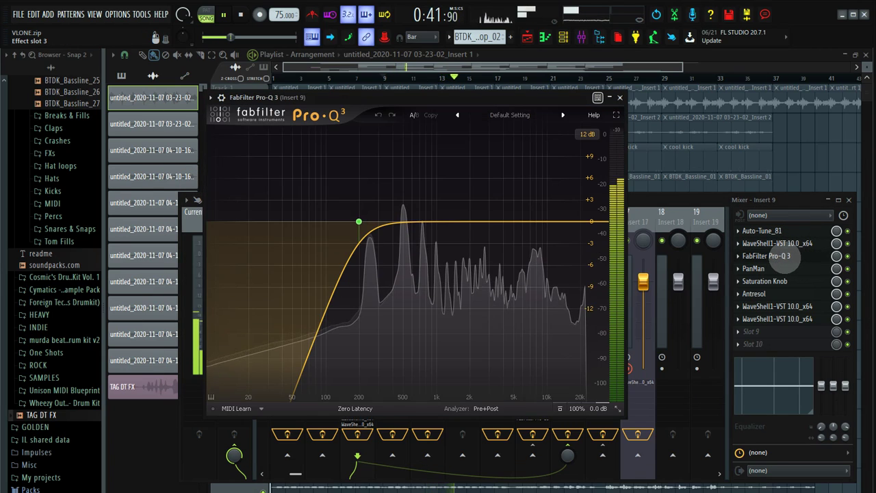
pyautogui.click(788, 258)
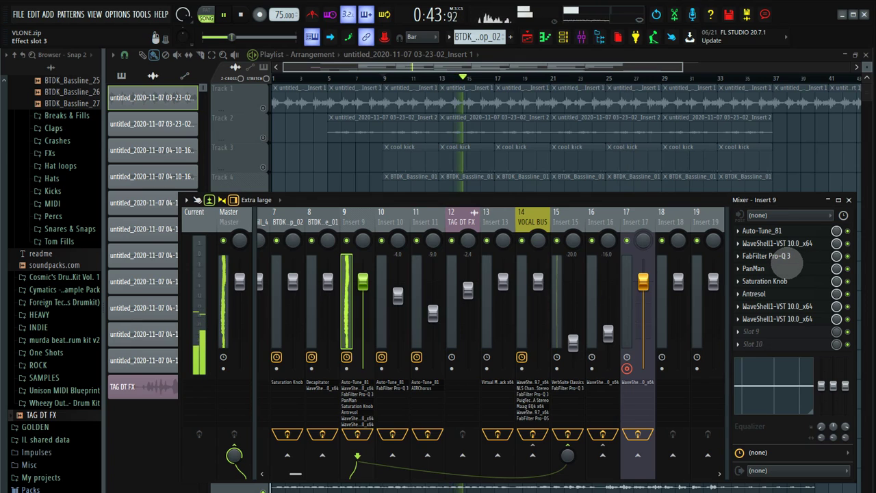
# Step: Examine the PanMan, Saturation Knob and Antresol settings on the Insert 9 mixer track, closing each plugin window
pyautogui.click(788, 269)
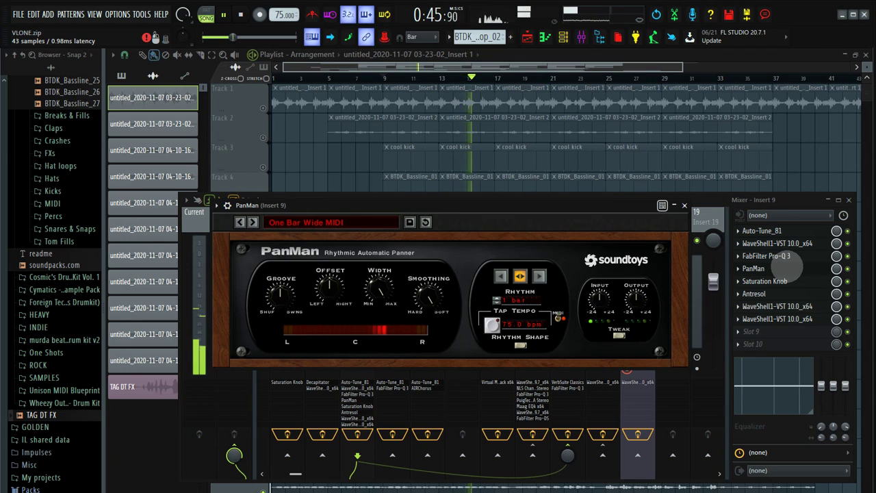
pyautogui.click(787, 269)
pyautogui.click(777, 281)
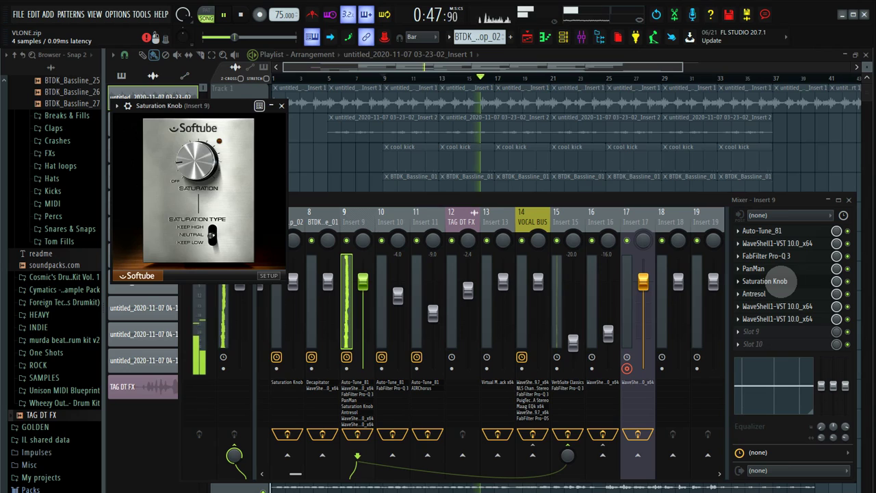
pyautogui.click(777, 281)
pyautogui.click(774, 293)
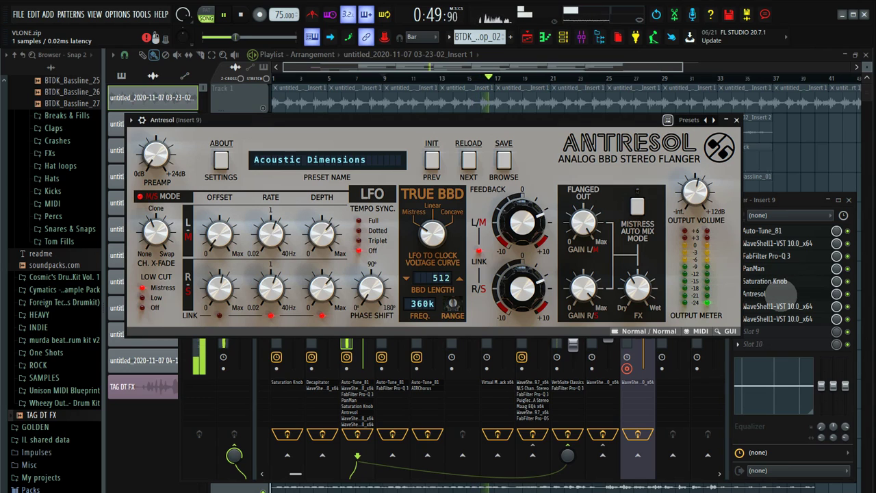
pyautogui.click(774, 294)
# Step: Examine the CLA-76 compressor and the last WaveShell plugin on Insert 9, and close the mixer
pyautogui.click(781, 306)
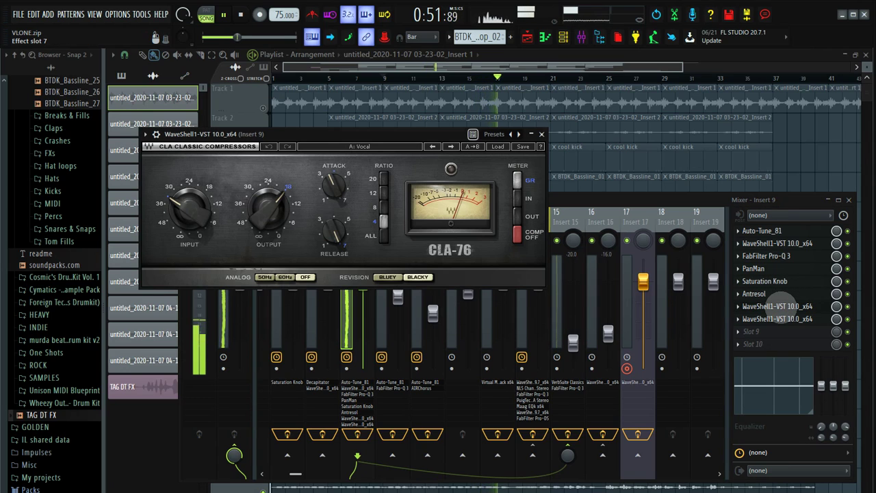
pyautogui.click(781, 307)
pyautogui.click(780, 319)
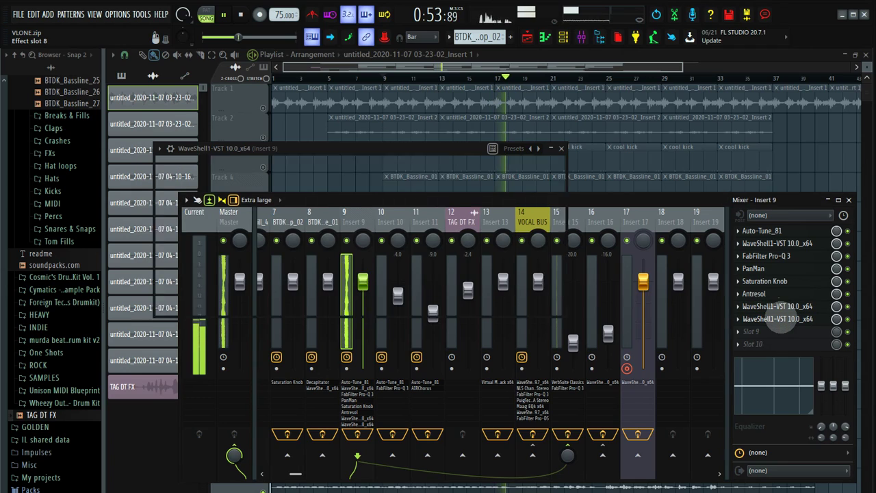
pyautogui.click(781, 319)
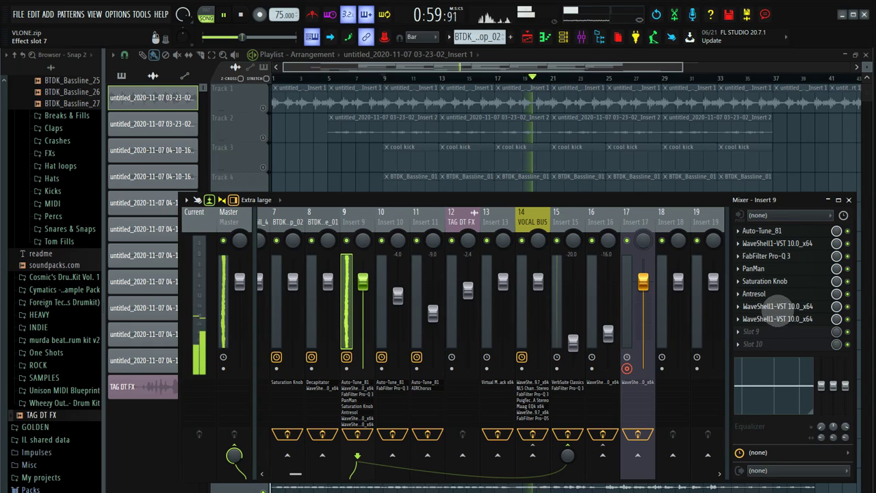
pyautogui.click(849, 200)
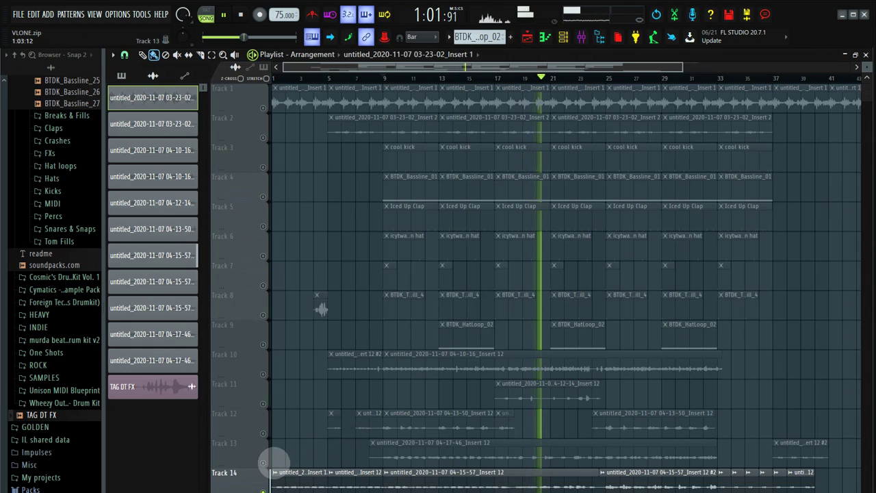
# Step: Unmute playlist Tracks 13, 12 and 11 one by one during playback, turn all the other tracks back on, and stop playback
pyautogui.click(263, 464)
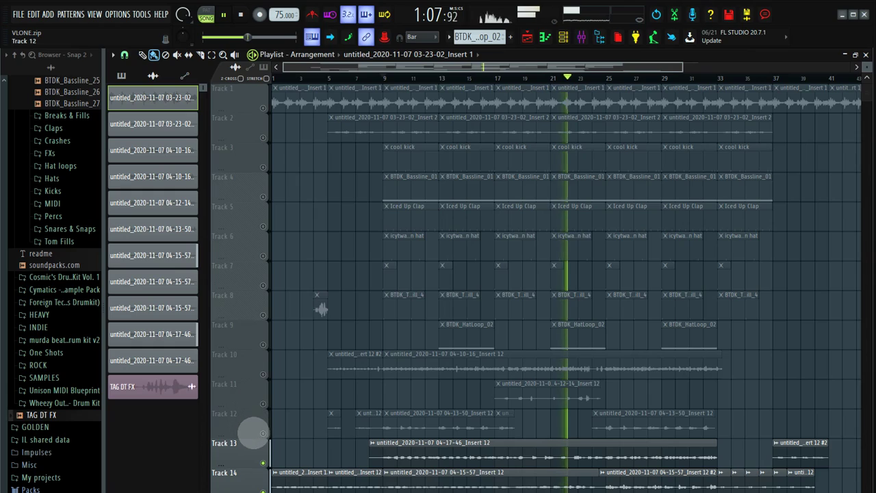
pyautogui.click(263, 433)
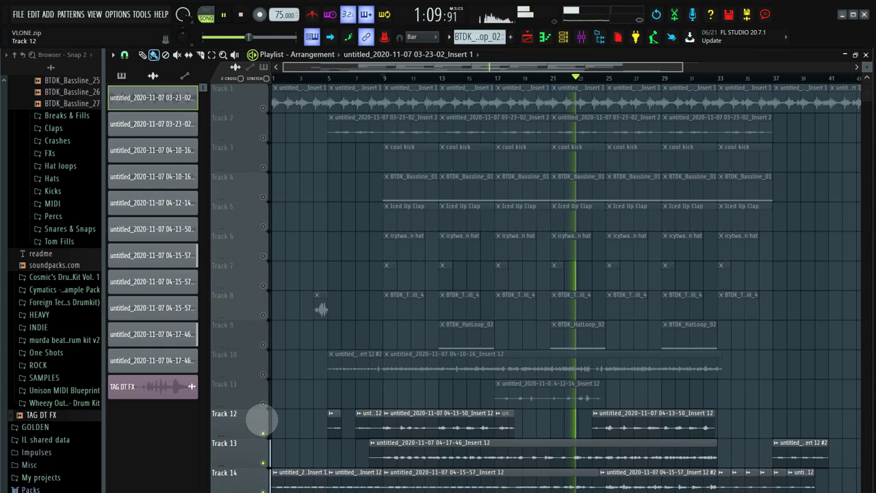
pyautogui.click(263, 404)
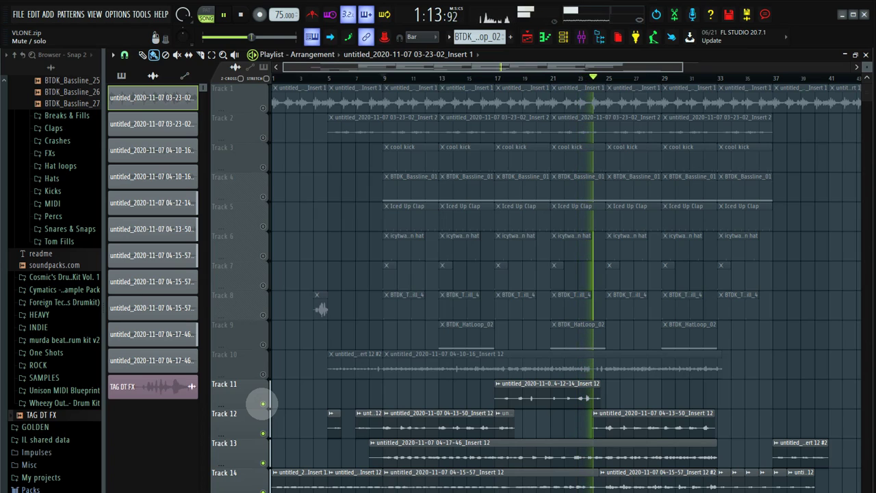
pyautogui.keyDown('ctrl'); pyautogui.click(262, 403); pyautogui.keyUp('ctrl')
pyautogui.keyDown('ctrl'); pyautogui.click(263, 404); pyautogui.keyUp('ctrl')
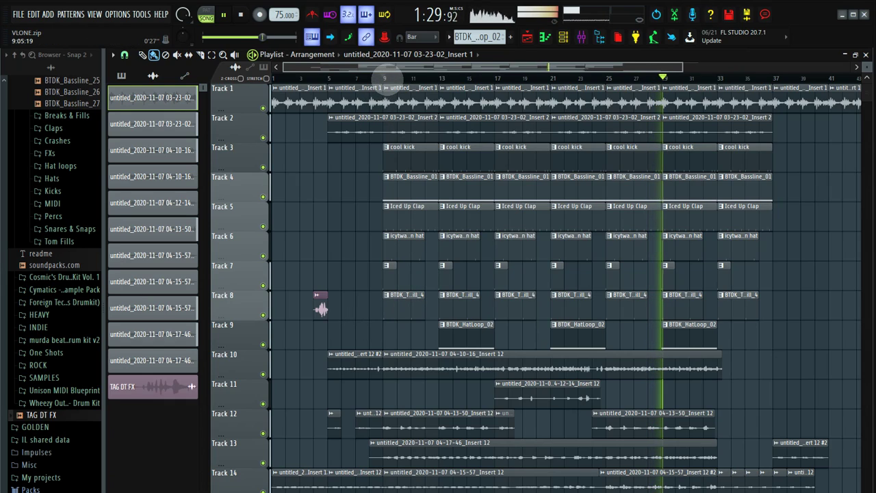
pyautogui.press('space')
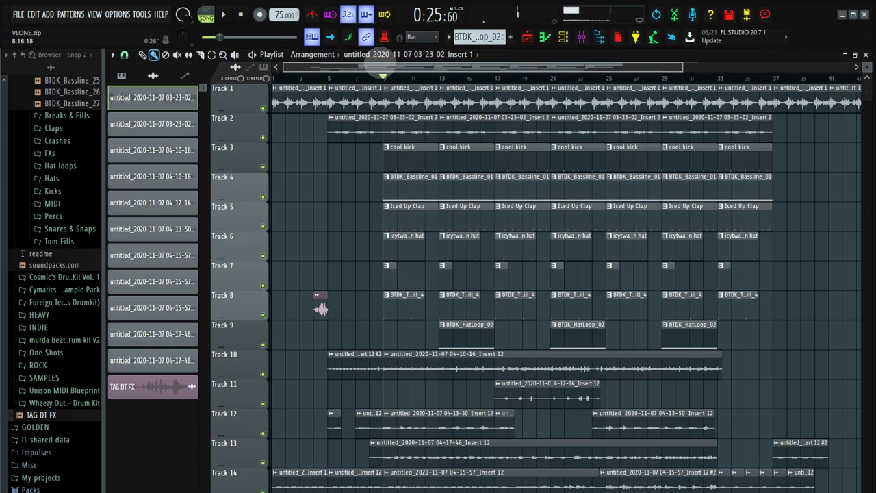
# Step: Select the VOCAL BUS mixer track, mute Insert 15 and Insert 16, and close the mixer
pyautogui.click(580, 37)
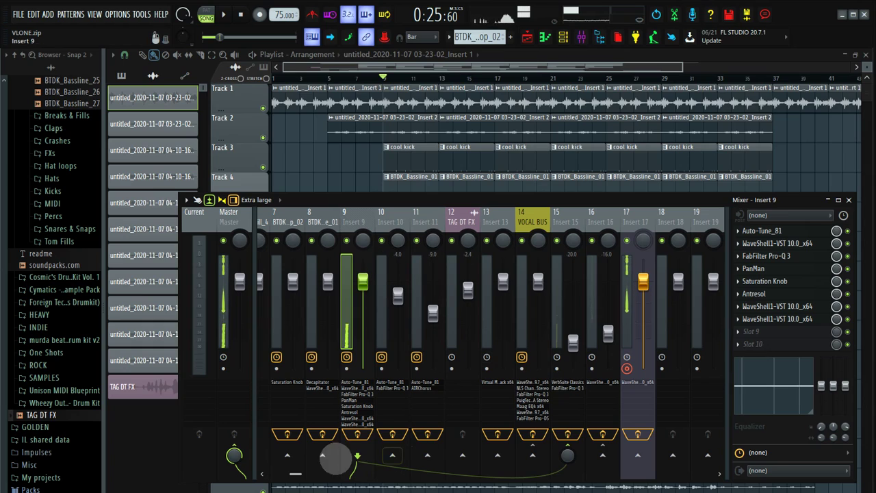
pyautogui.moveTo(295, 474); pyautogui.dragTo(323, 474)
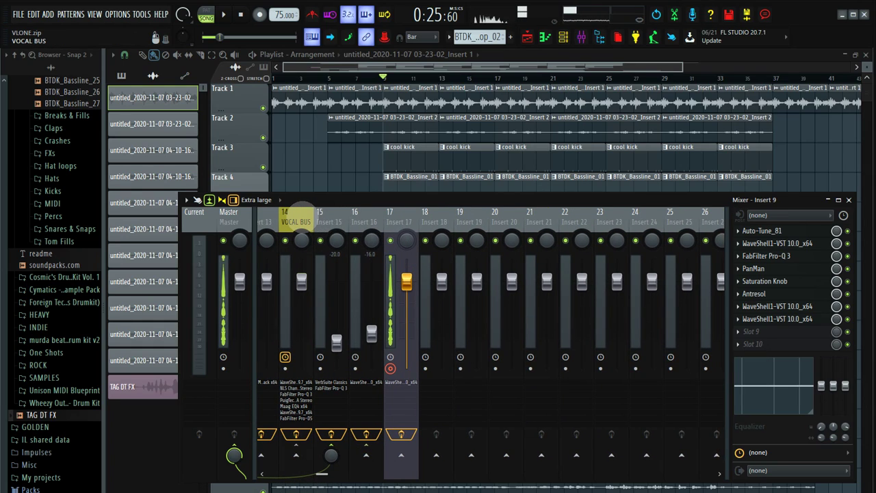
pyautogui.click(296, 217)
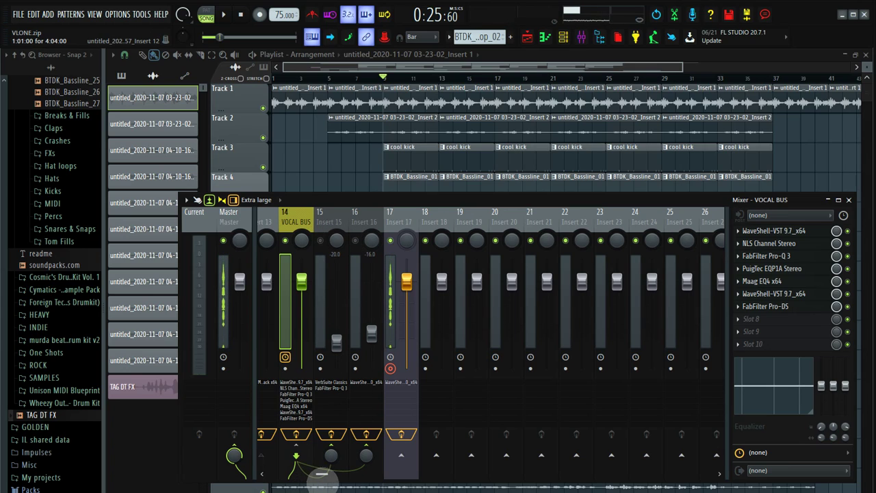
pyautogui.moveTo(321, 473); pyautogui.dragTo(315, 473)
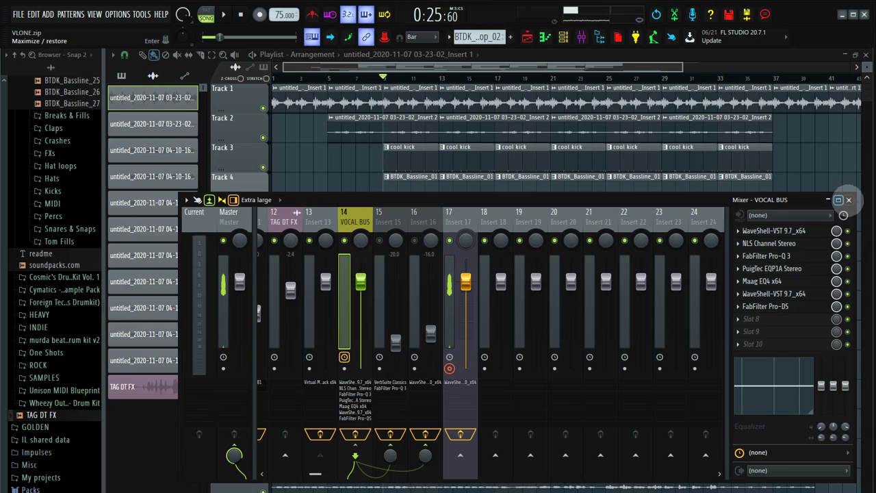
pyautogui.click(849, 200)
# Step: Solo playlist Track 10 and bypass all seven effects on the VOCAL BUS mixer track
pyautogui.rightClick(263, 374)
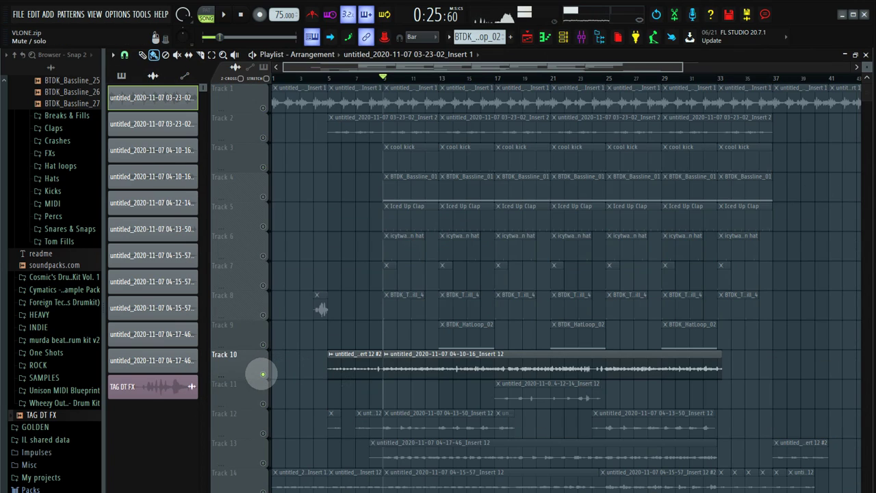
pyautogui.click(582, 36)
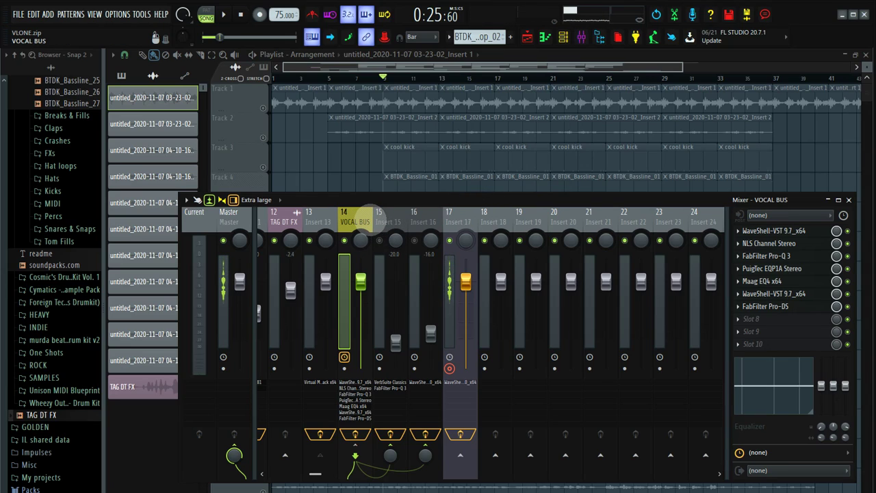
pyautogui.click(848, 294)
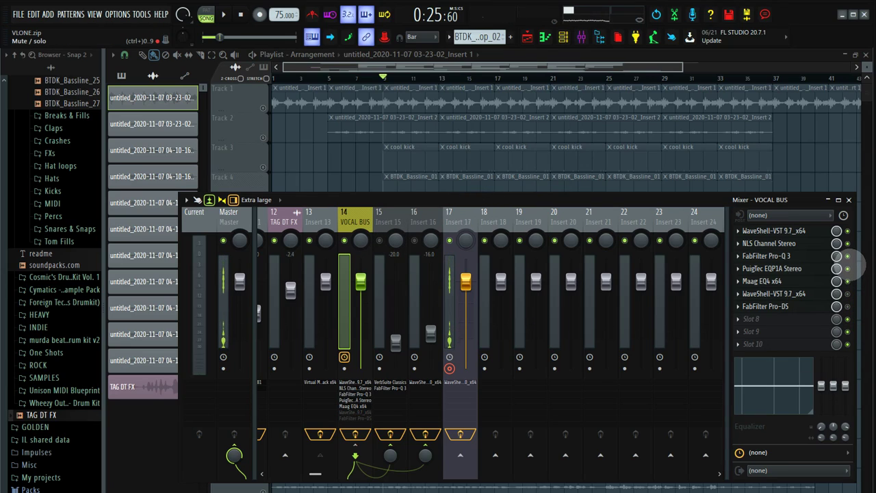
pyautogui.moveTo(860, 273); pyautogui.dragTo(860, 246)
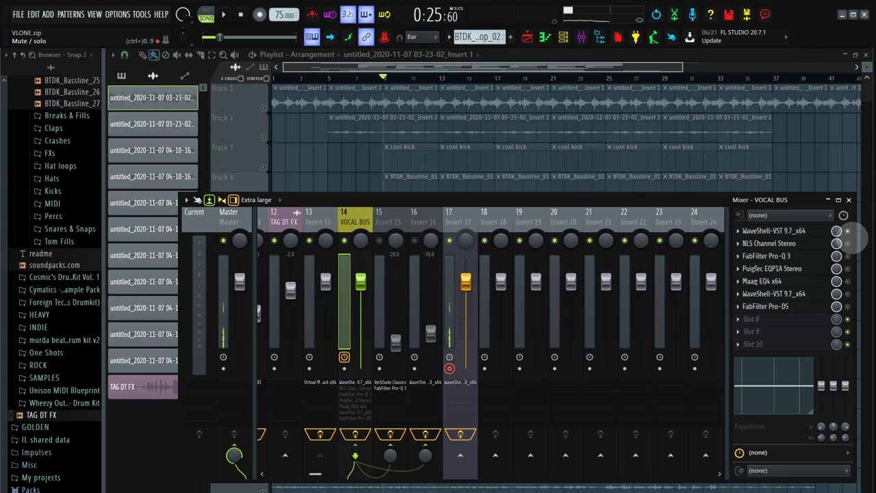
# Step: Examine the VCC Channel and FG-73 modules in Insert 13's Virtual Mix Rack, and close the plugin window
pyautogui.click(319, 217)
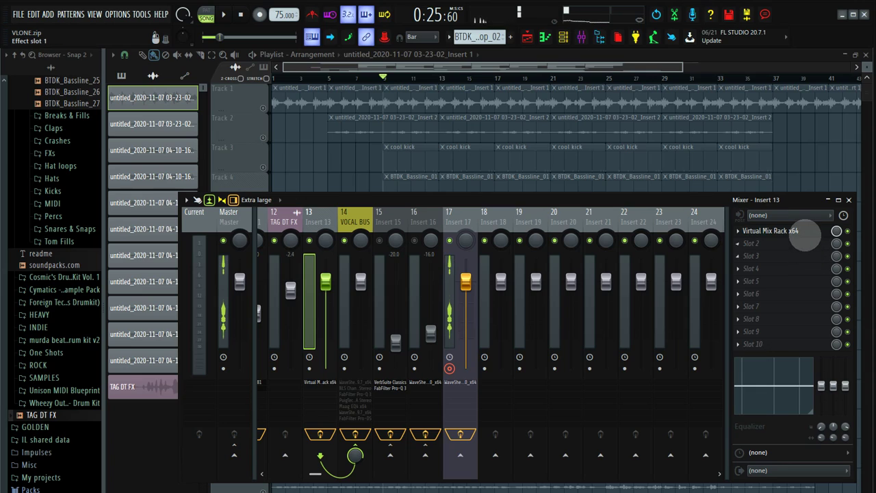
pyautogui.click(800, 229)
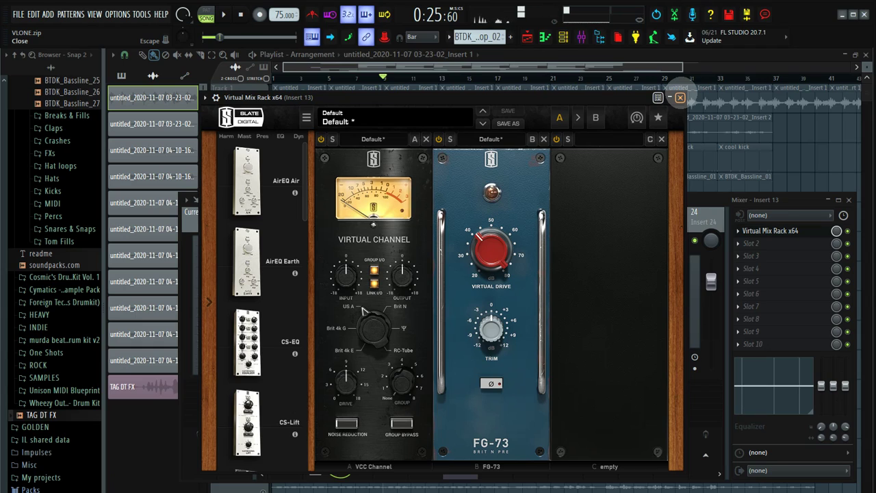
pyautogui.click(680, 97)
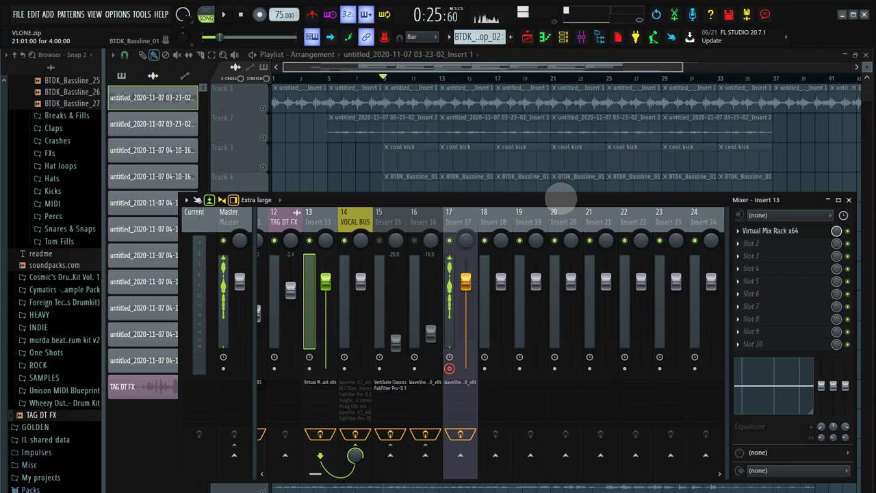
# Step: Play Track 10 from bar 9 with Insert 13's Virtual Mix Rack bypassed and again with it enabled to compare the vocal
pyautogui.press('space')
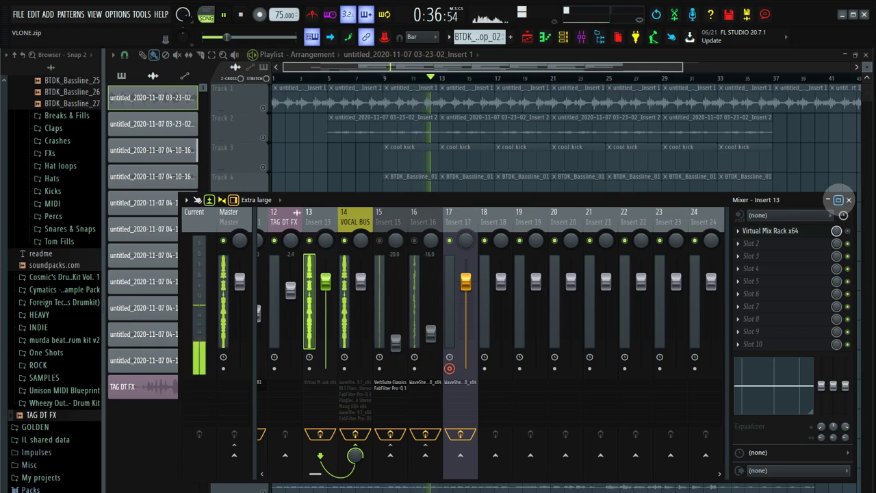
pyautogui.press('space')
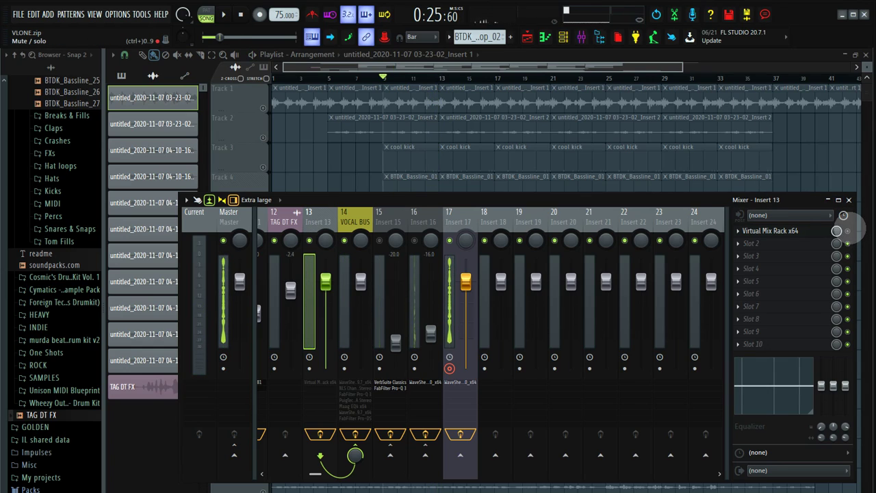
pyautogui.click(848, 230)
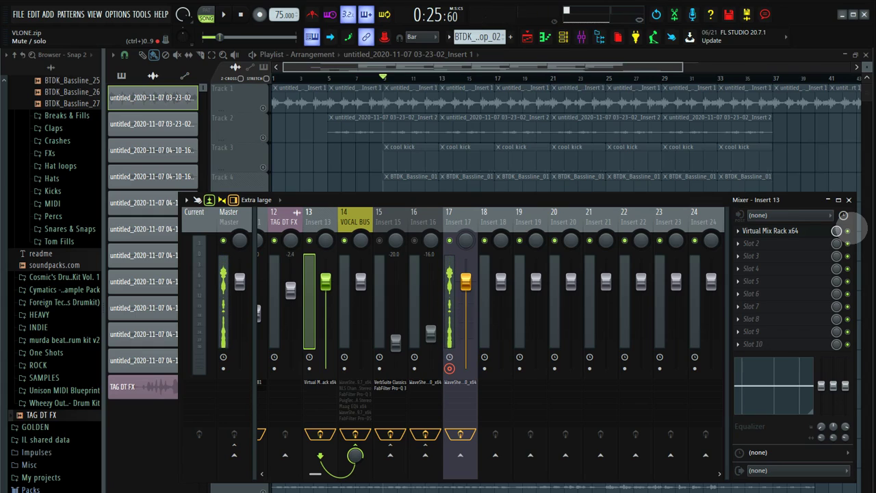
pyautogui.press('space')
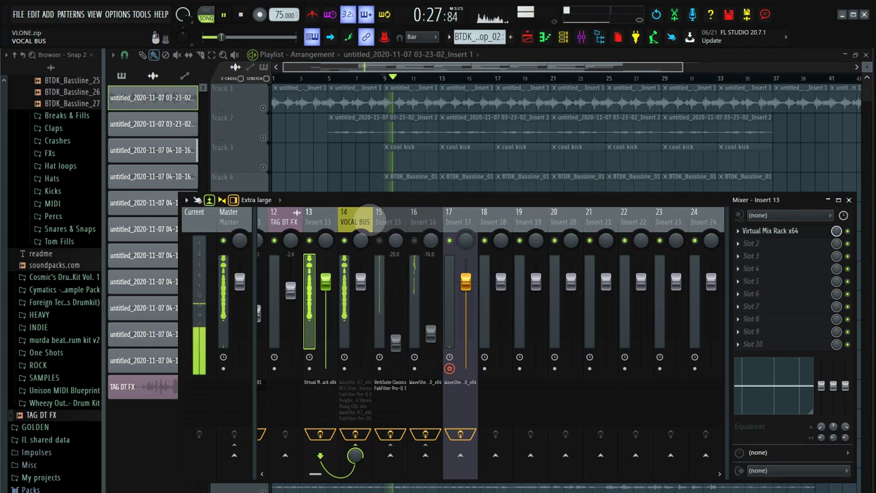
# Step: Select the VOCAL BUS track, stop playback, and re-enable and open its first WaveShell StudioRack
pyautogui.click(355, 216)
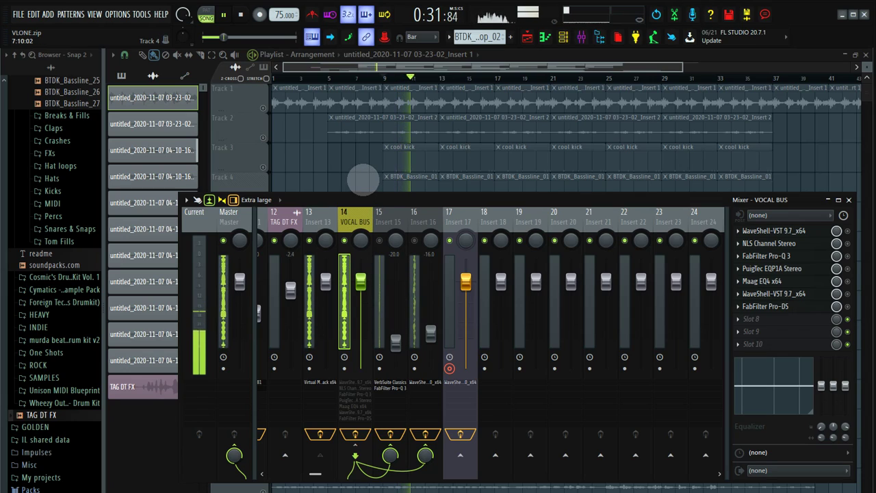
pyautogui.press('space')
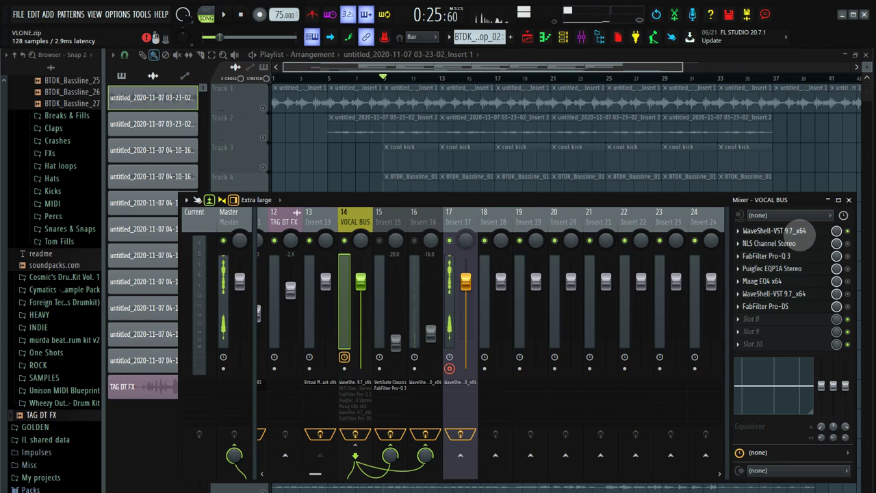
pyautogui.click(803, 231)
# Step: Bypass every StudioRack module except NS1: AudioTrack, CLA-76, DeEsser, REQ 6, CLA-2A, RCompressor and RVox
pyautogui.click(248, 377)
pyautogui.click(249, 333)
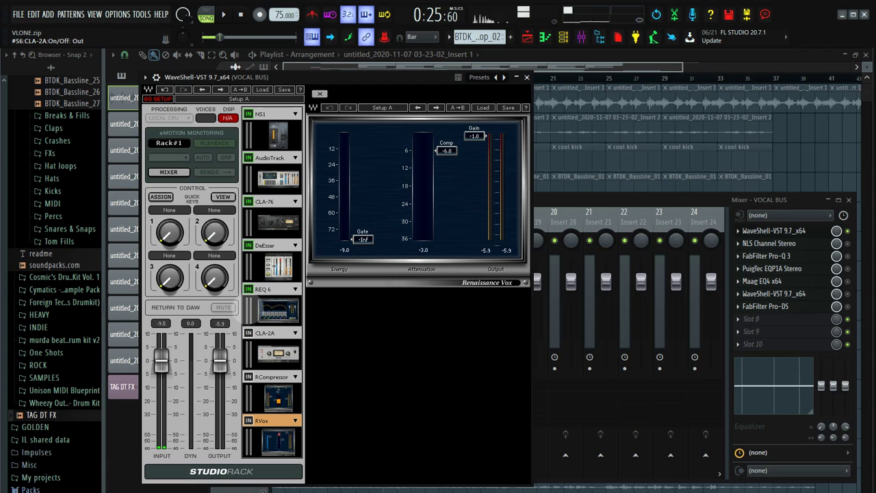
pyautogui.click(249, 245)
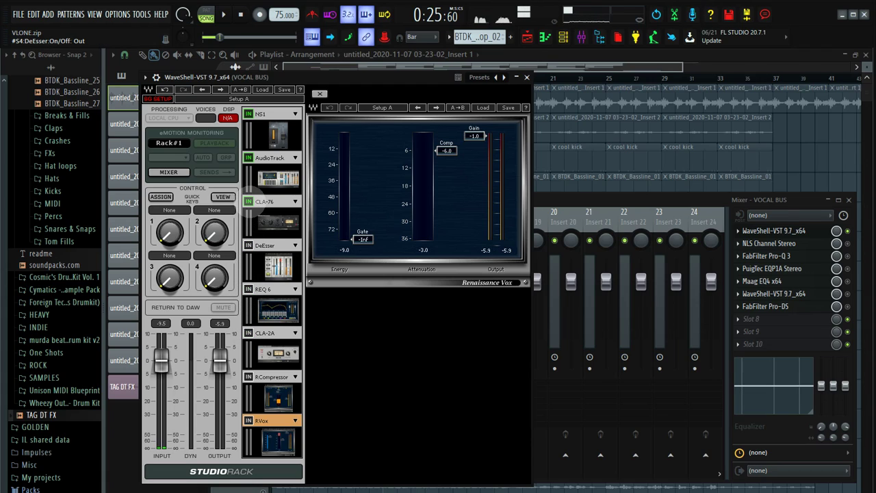
pyautogui.click(249, 202)
pyautogui.click(249, 158)
# Step: Open the NS1 noise suppressor, toggle it off and on during playback to compare the vocal, and stop playback
pyautogui.click(278, 136)
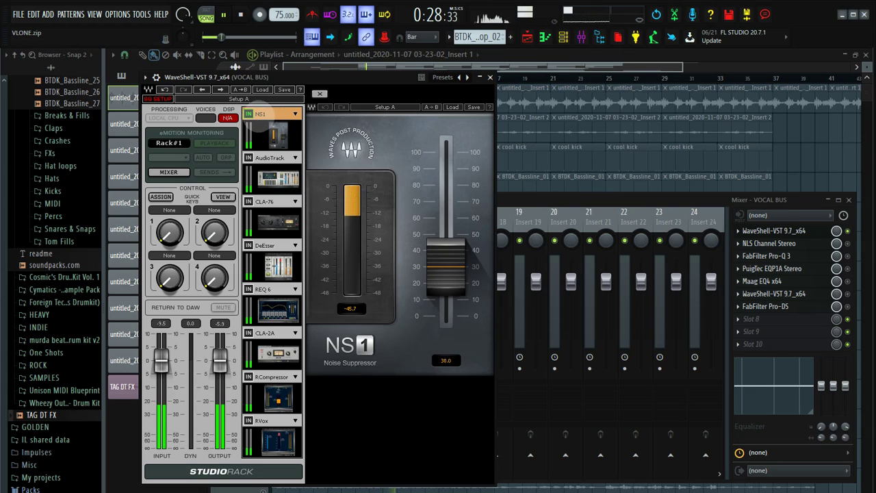
pyautogui.click(249, 113)
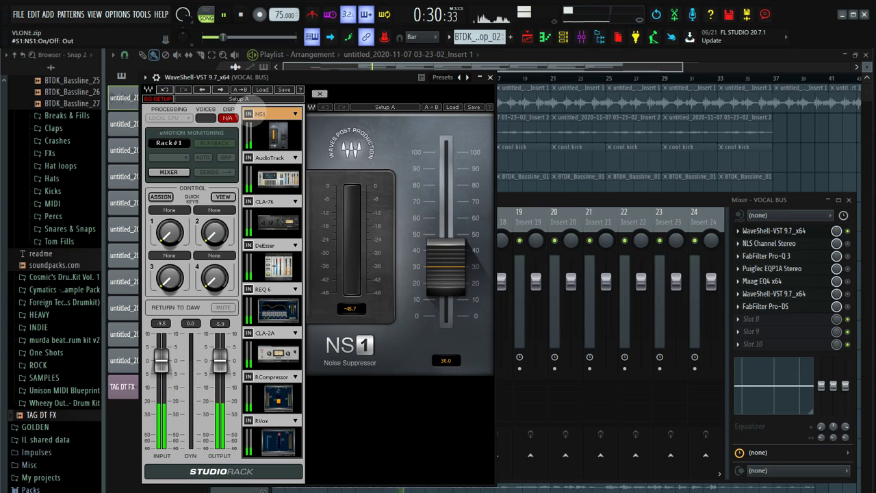
pyautogui.click(250, 113)
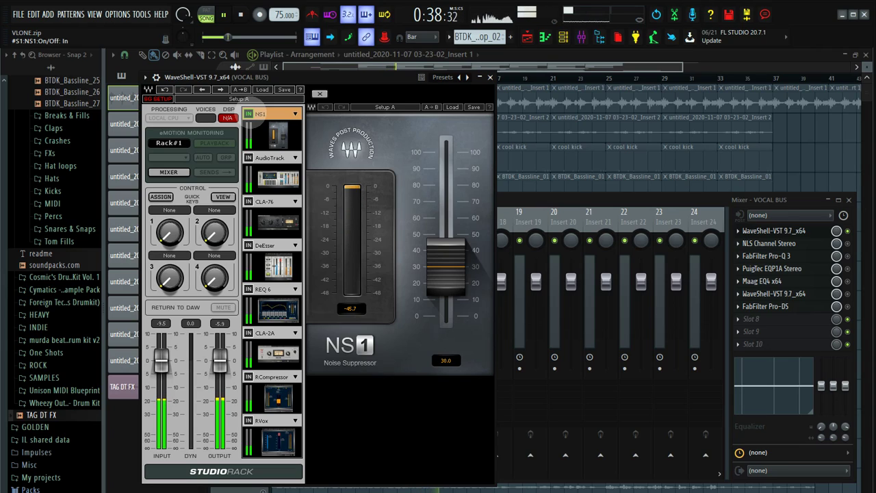
pyautogui.press('space')
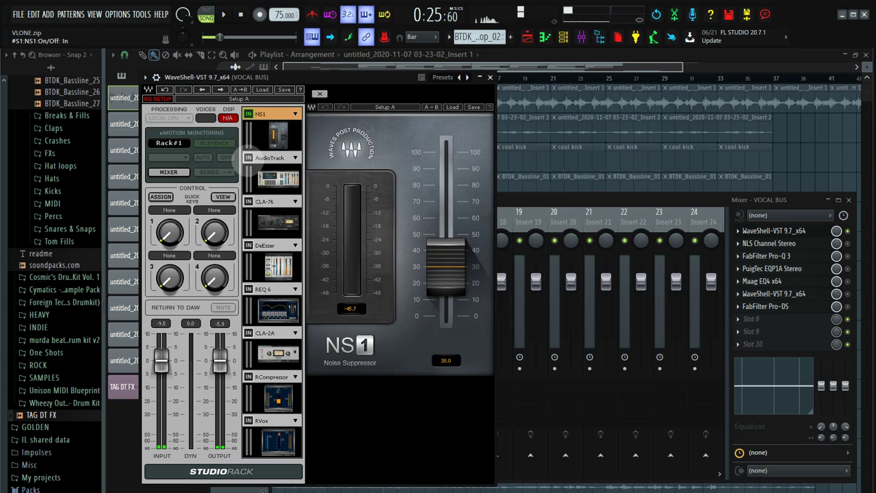
# Step: Enable and open StudioRack's AudioTrack module, compare the vocal with it bypassed and enabled during playback, and stop playback
pyautogui.click(281, 176)
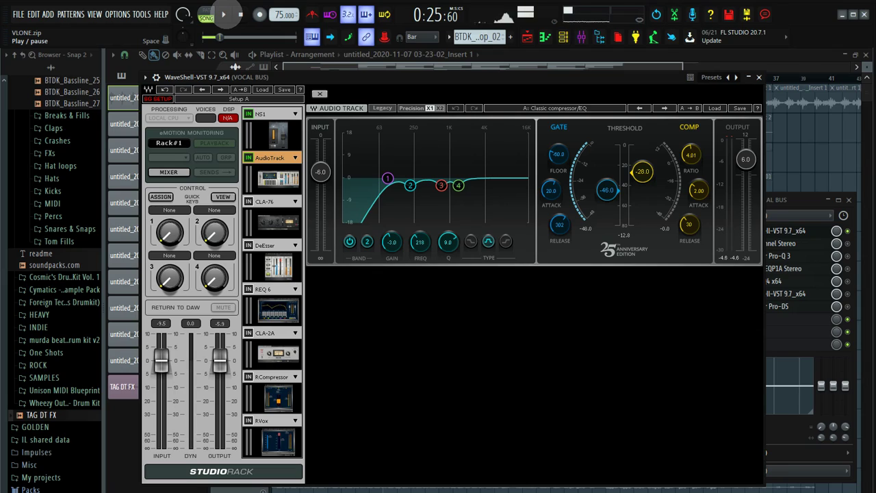
pyautogui.click(223, 15)
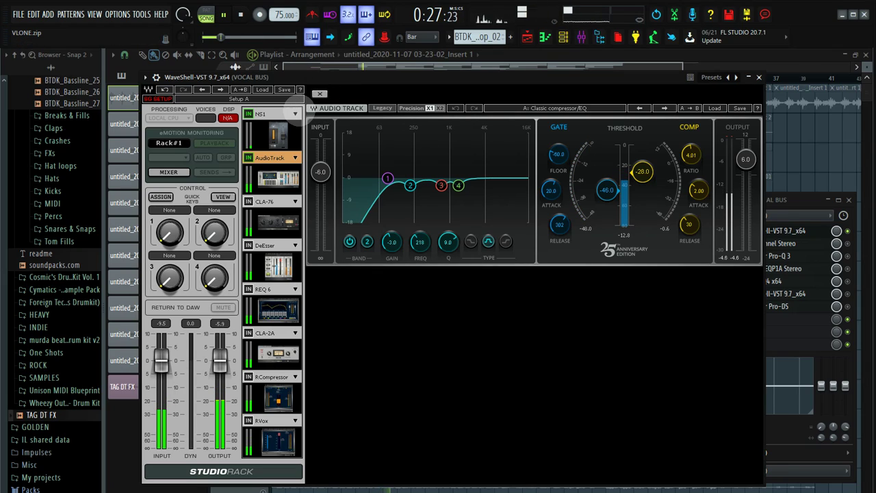
pyautogui.press('space')
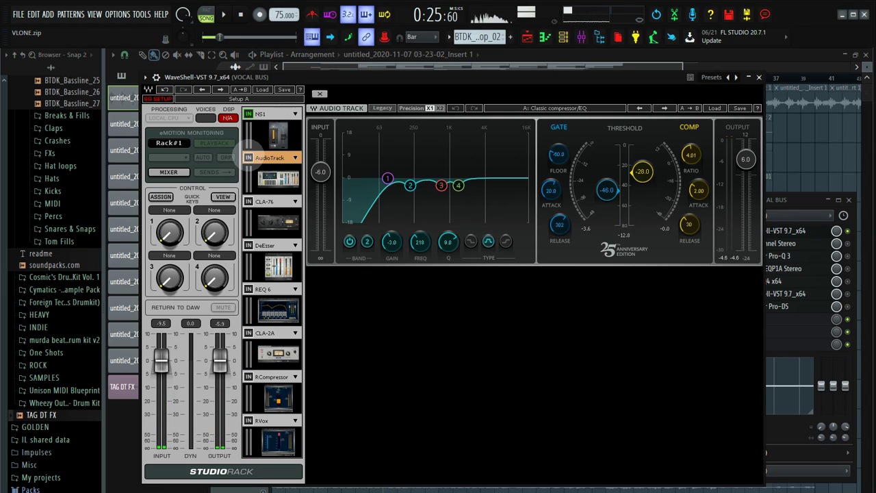
pyautogui.press('space')
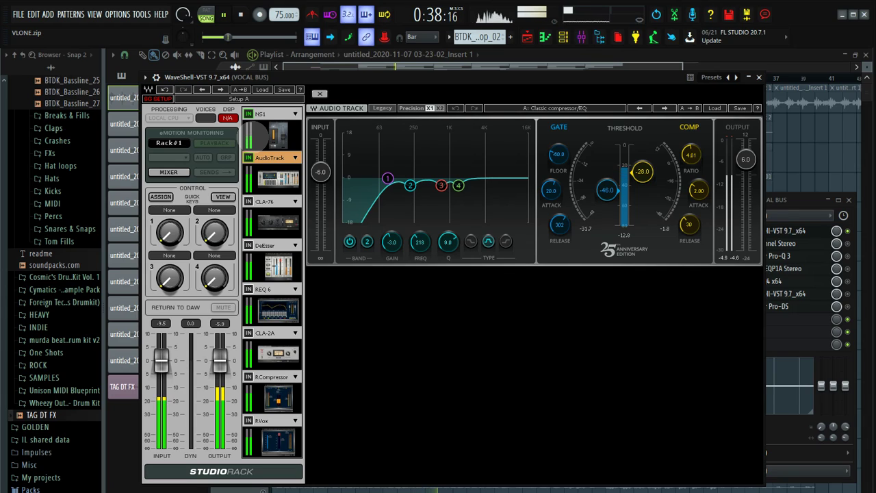
pyautogui.press('space')
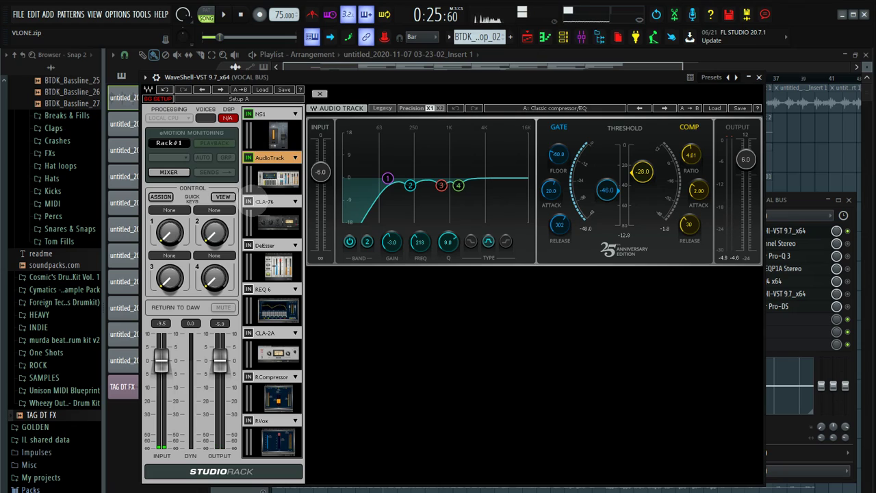
# Step: Enable and open the CLA-76 compressor, play the vocal through it, and move the StudioRack window aside
pyautogui.click(265, 201)
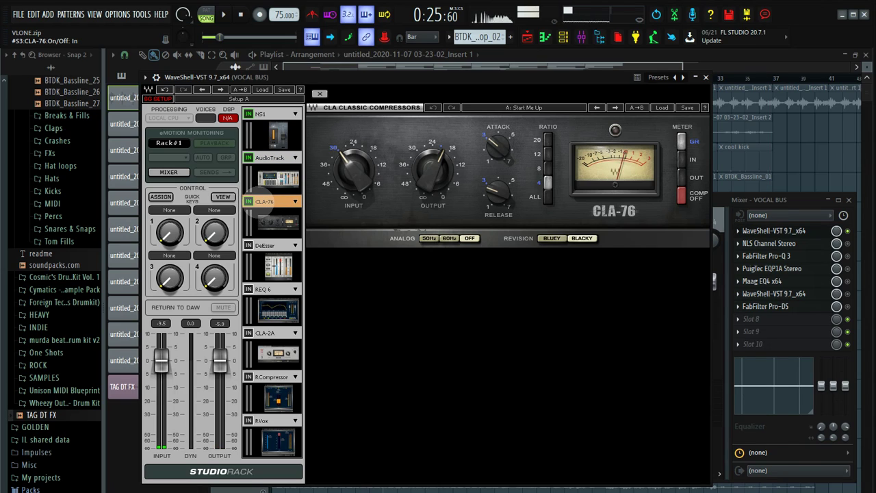
pyautogui.press('space')
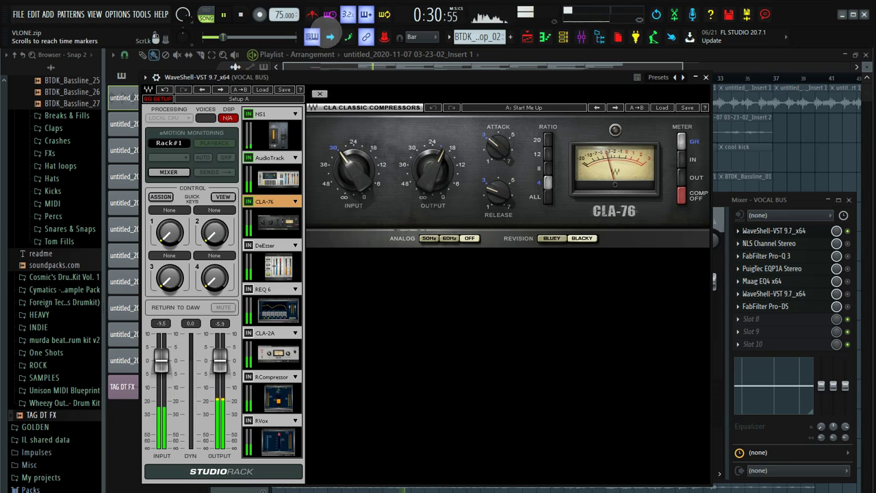
pyautogui.moveTo(349, 85); pyautogui.dragTo(462, 79)
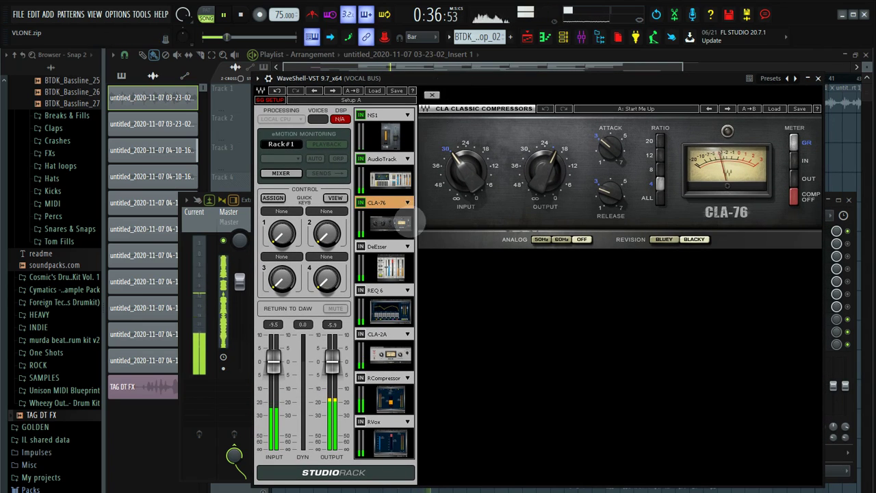
# Step: Enable and open the DeEsser and the REQ 6 equalizer in turn, playing the vocal through each
pyautogui.click(384, 264)
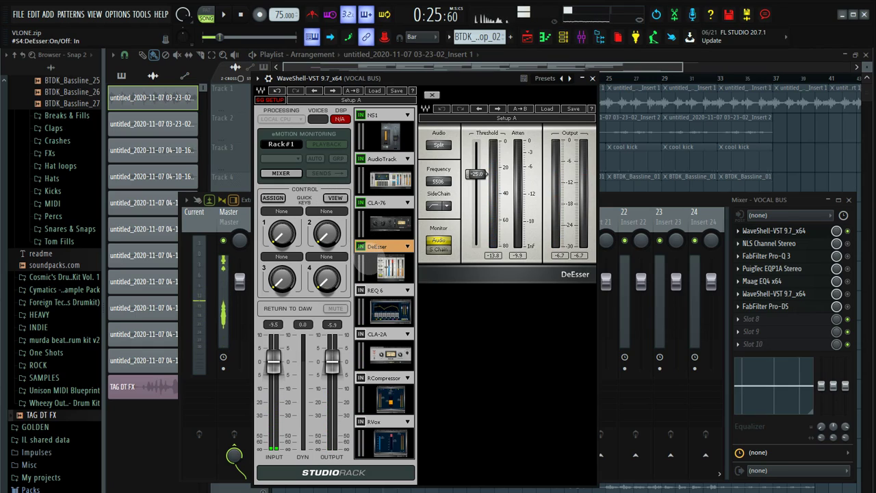
pyautogui.press('space')
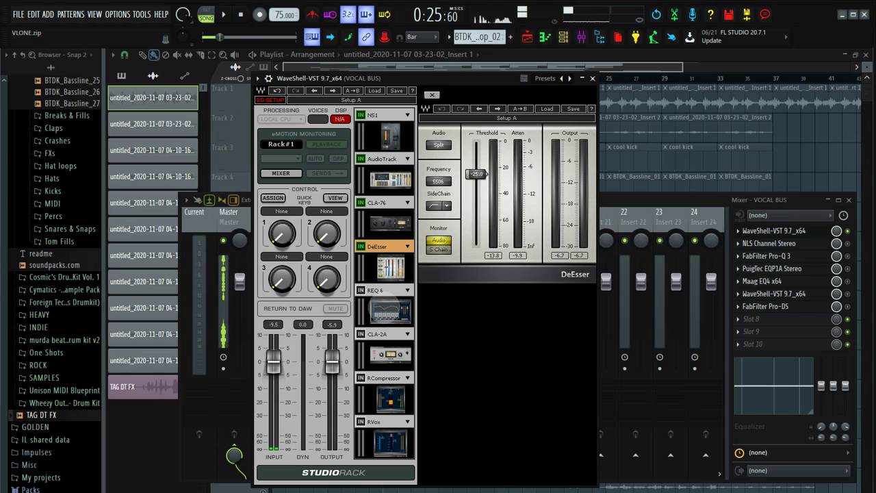
pyautogui.click(384, 301)
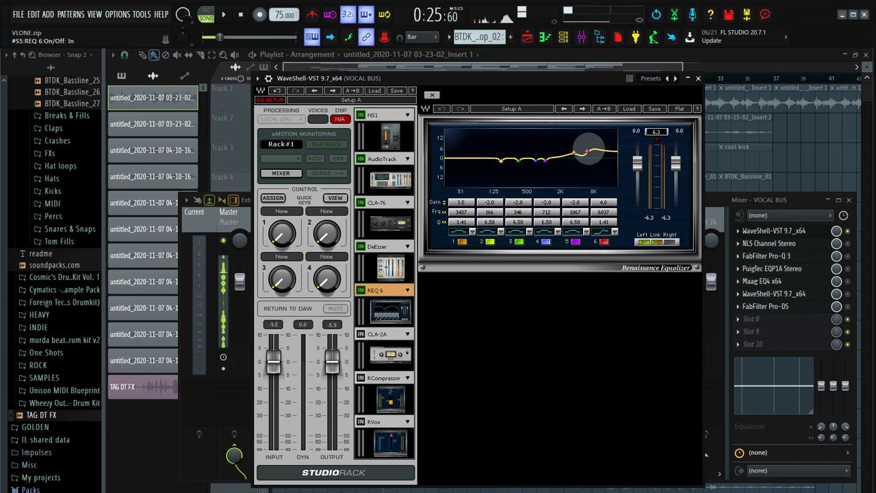
pyautogui.press('space')
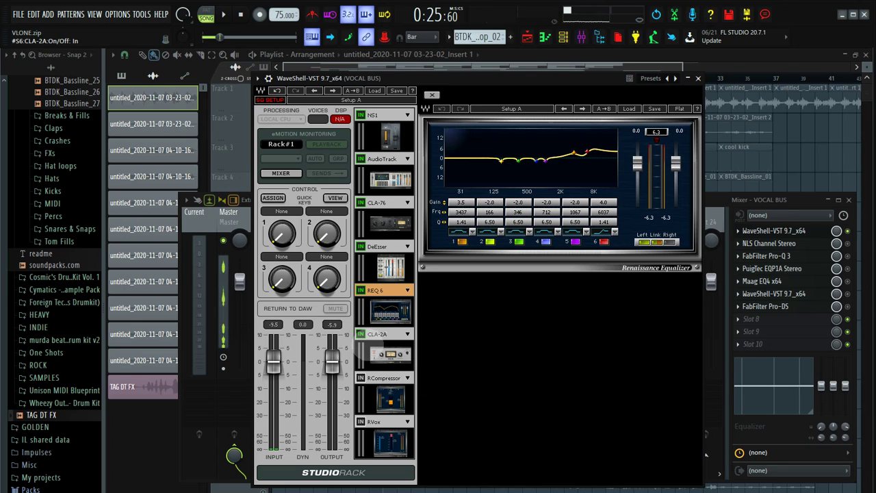
# Step: Open the CLA-2A compressor, shift the StudioRack window up slightly, play the vocal with the module enabled, and stop playback
pyautogui.click(378, 351)
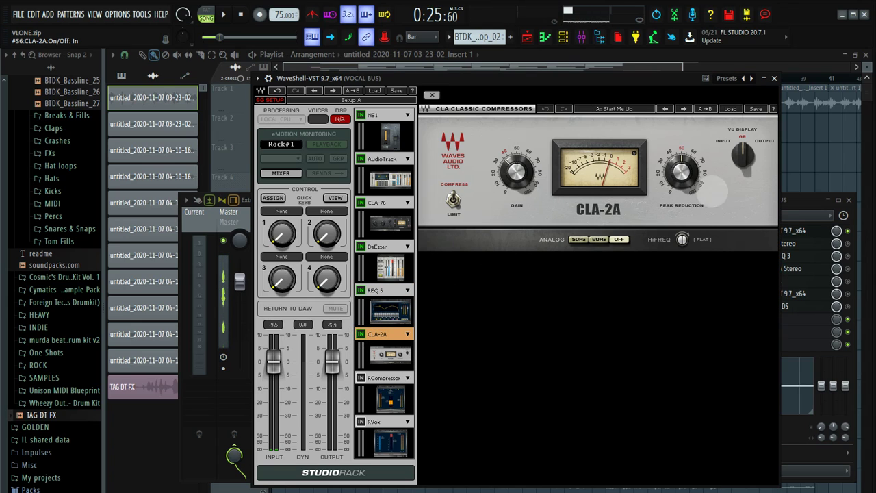
pyautogui.moveTo(657, 77)
pyautogui.mouseDown()
pyautogui.moveTo(659, 100)
pyautogui.moveTo(659, 69)
pyautogui.mouseUp()
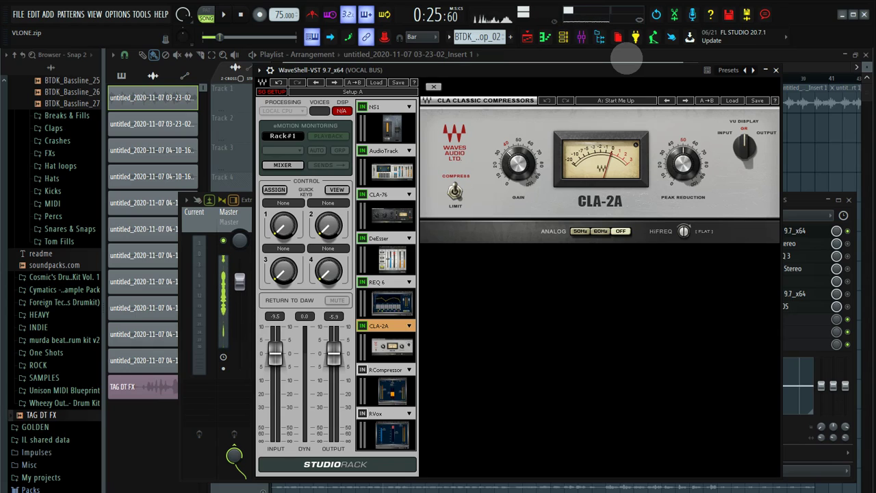
pyautogui.press('space')
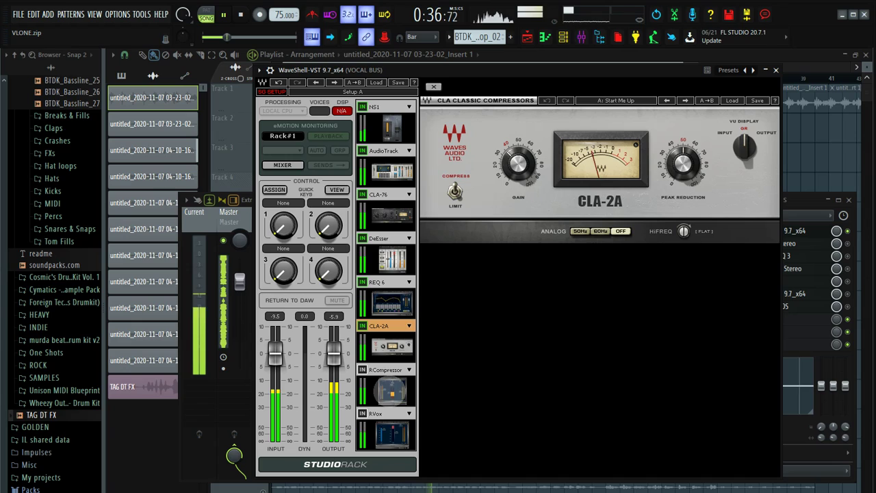
pyautogui.press('space')
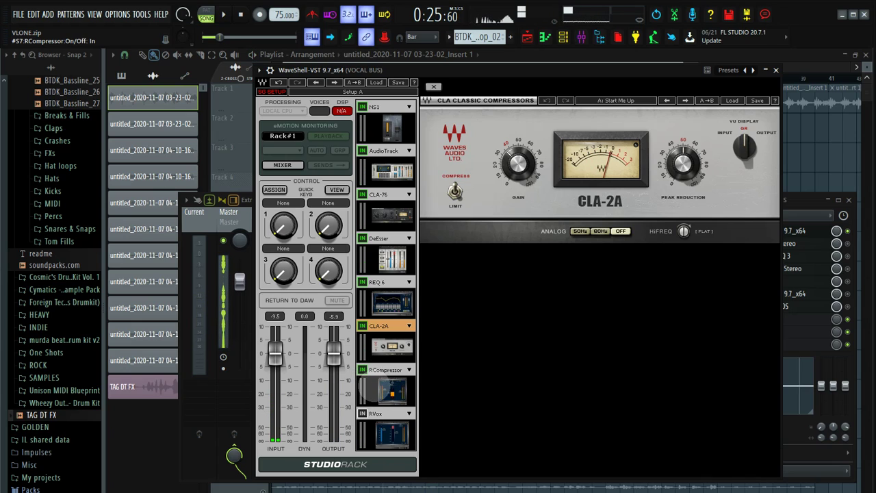
# Step: Open the enabled RCompressor, play the vocal with it bypassed and again with it enabled, and stop playback
pyautogui.click(378, 391)
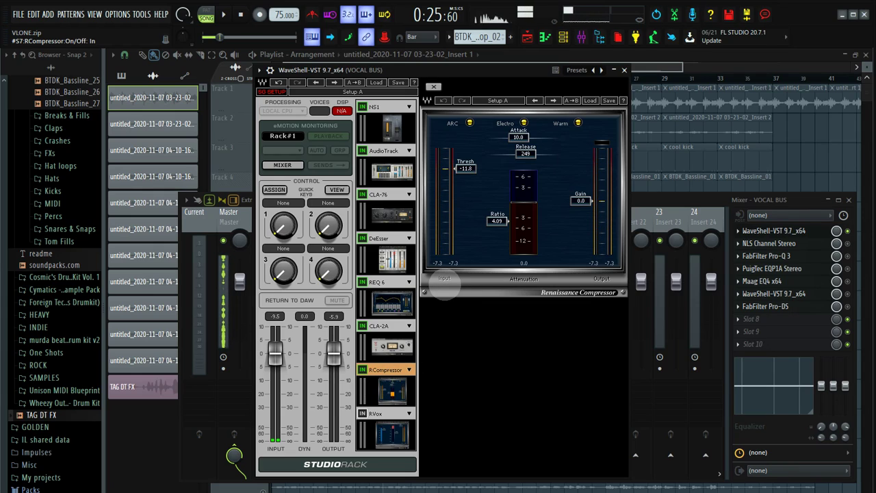
pyautogui.press('space')
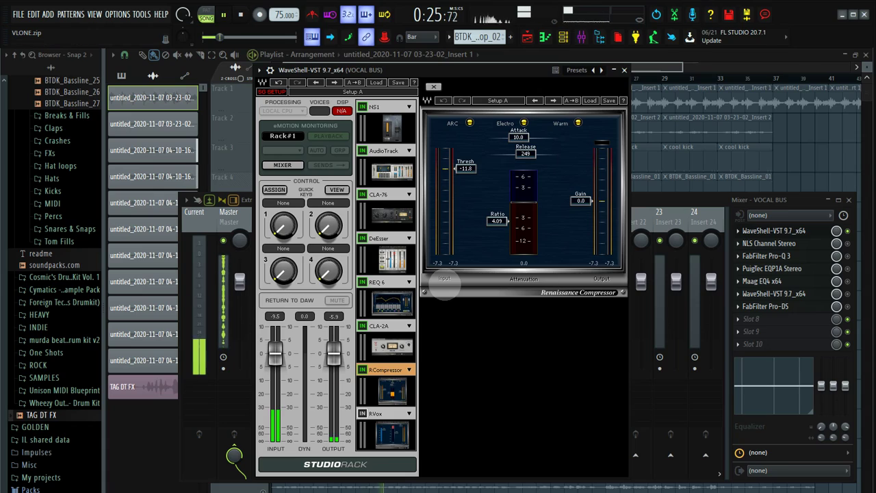
pyautogui.press('space')
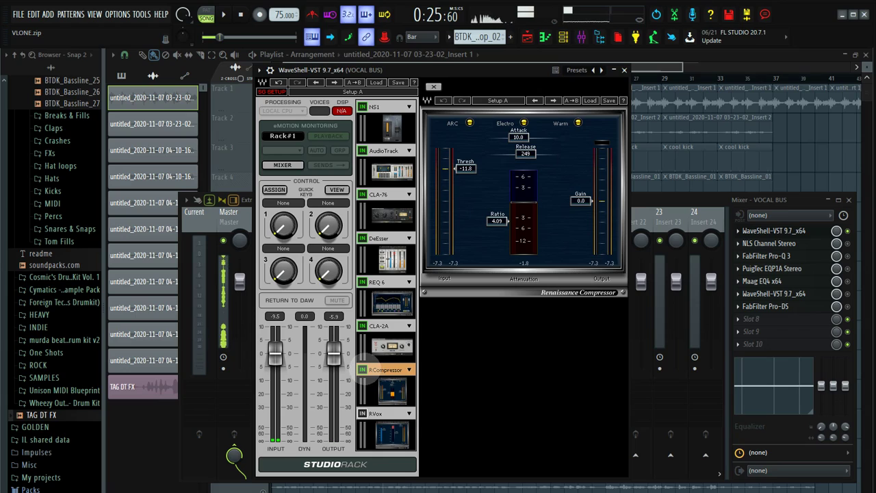
pyautogui.press('space')
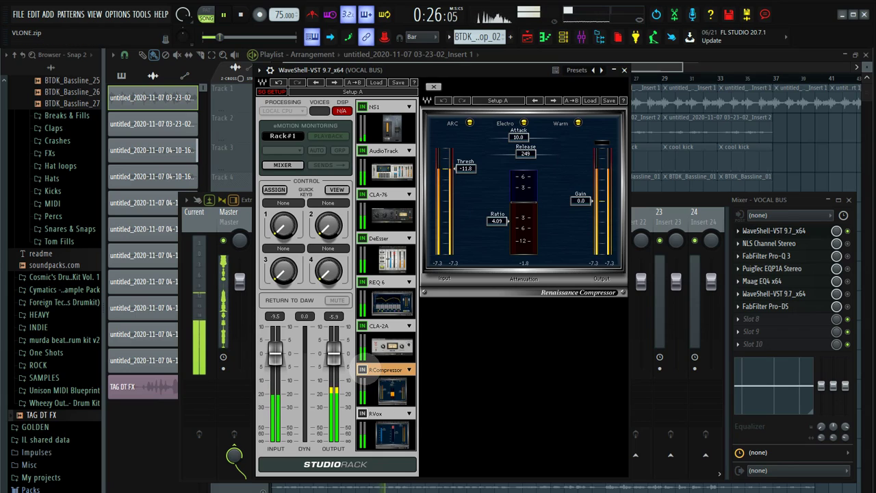
pyautogui.press('space')
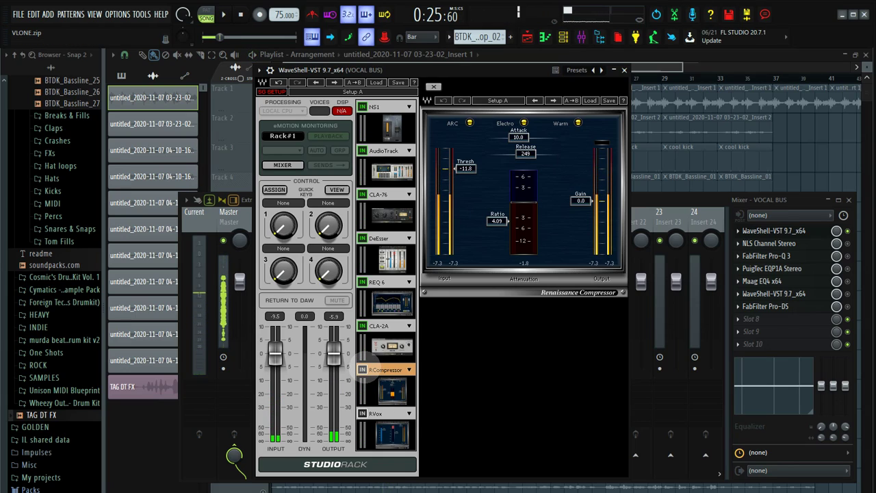
pyautogui.press('space')
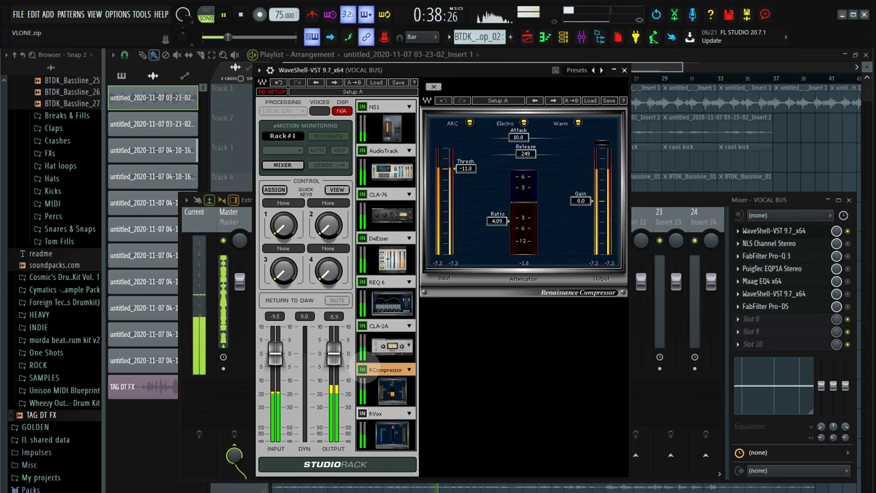
pyautogui.press('space')
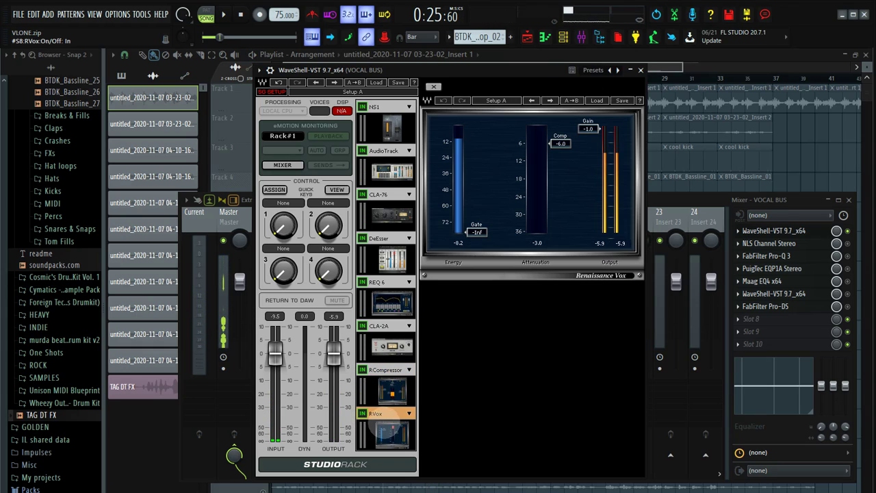
# Step: Open the enabled RVox module, play the vocal through the full StudioRack chain, close the plugin window, and stop playback
pyautogui.click(380, 421)
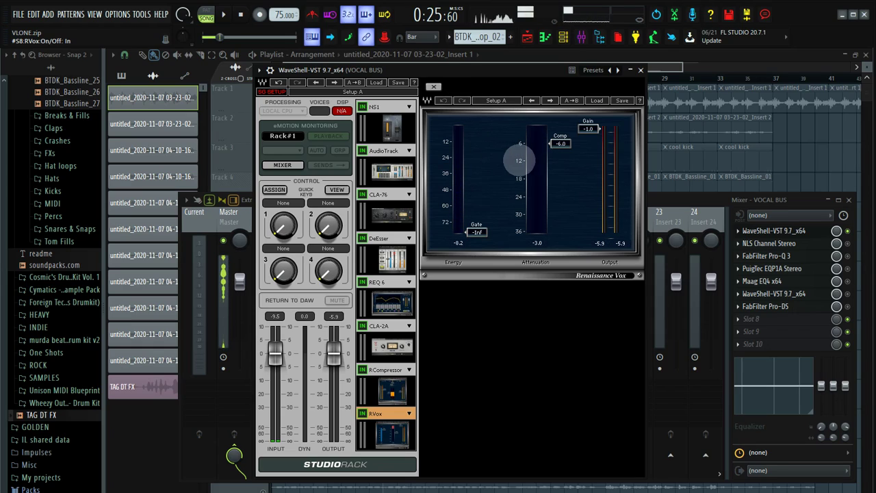
pyautogui.click(230, 14)
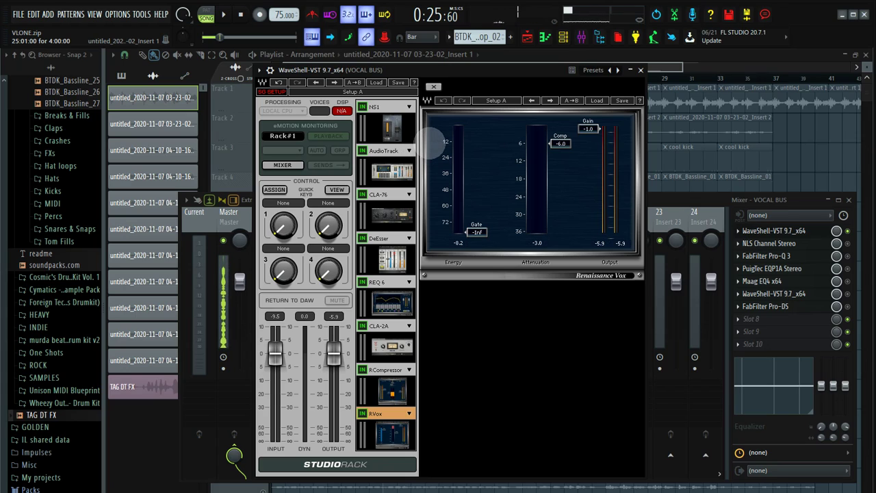
pyautogui.press('space')
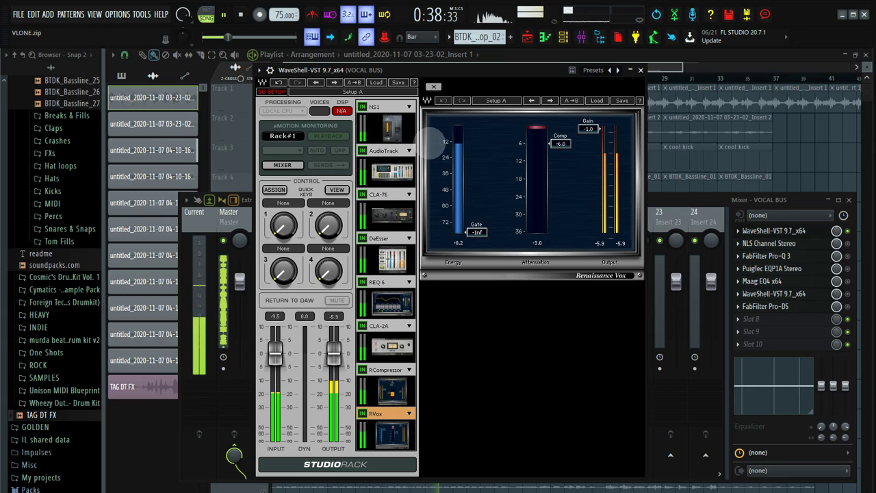
pyautogui.click(640, 69)
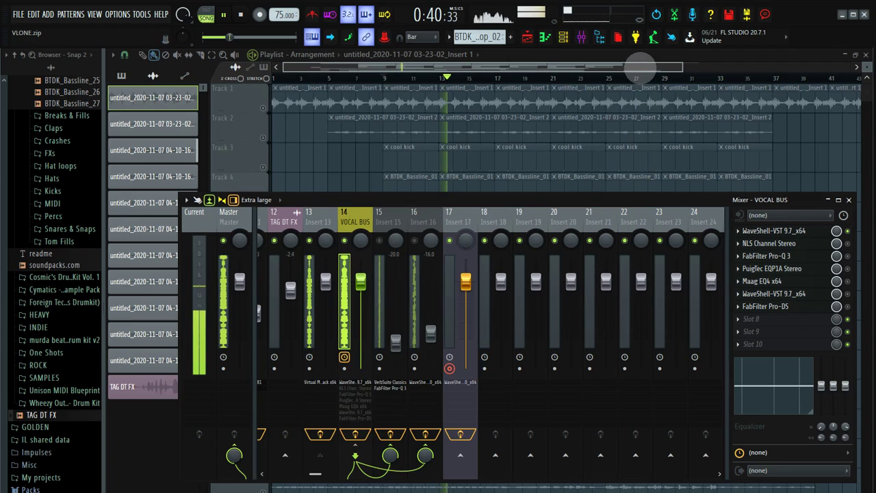
pyautogui.press('space')
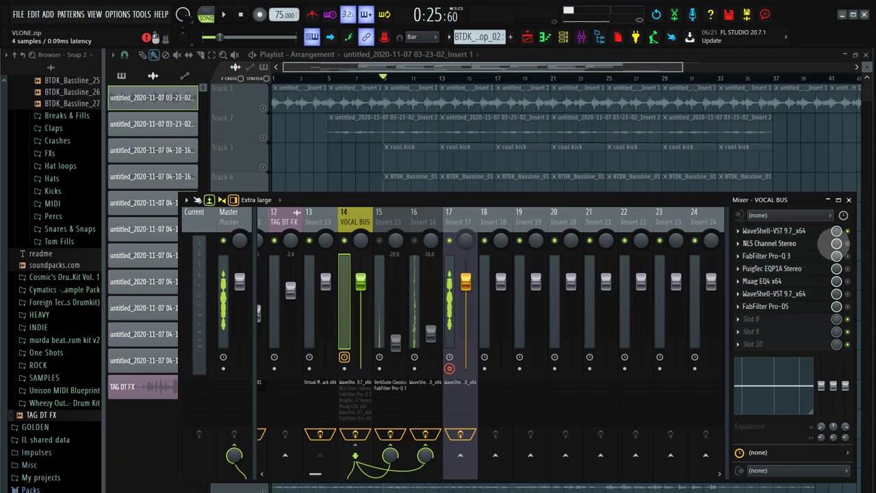
# Step: Enable and open NLS Channel Stereo on the VOCAL BUS, play the vocal through it, close its window, and stop playback
pyautogui.click(770, 243)
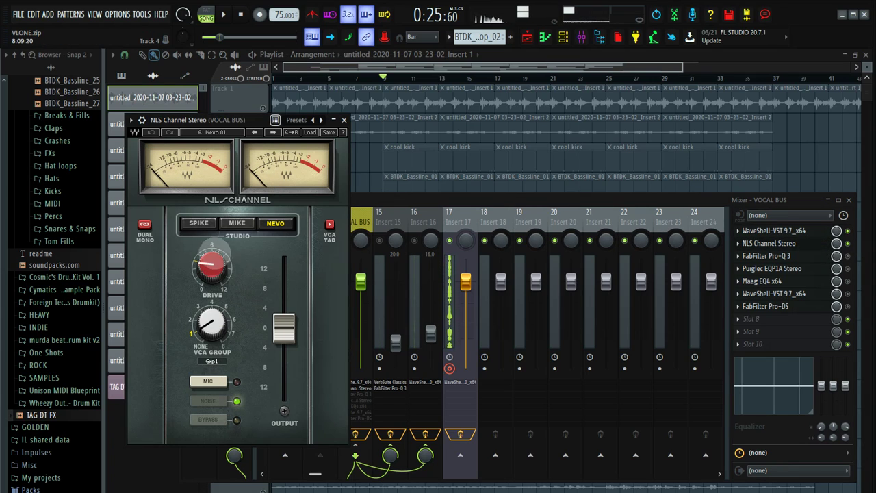
pyautogui.moveTo(212, 246); pyautogui.dragTo(212, 255)
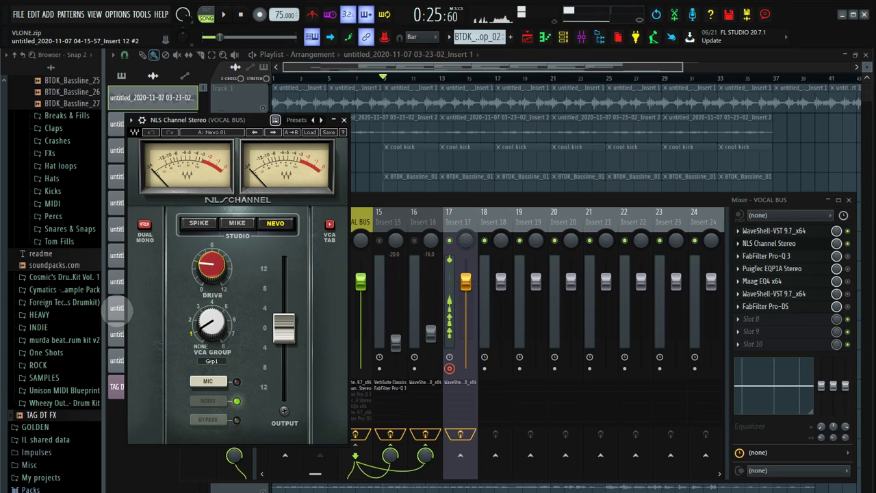
pyautogui.press('space')
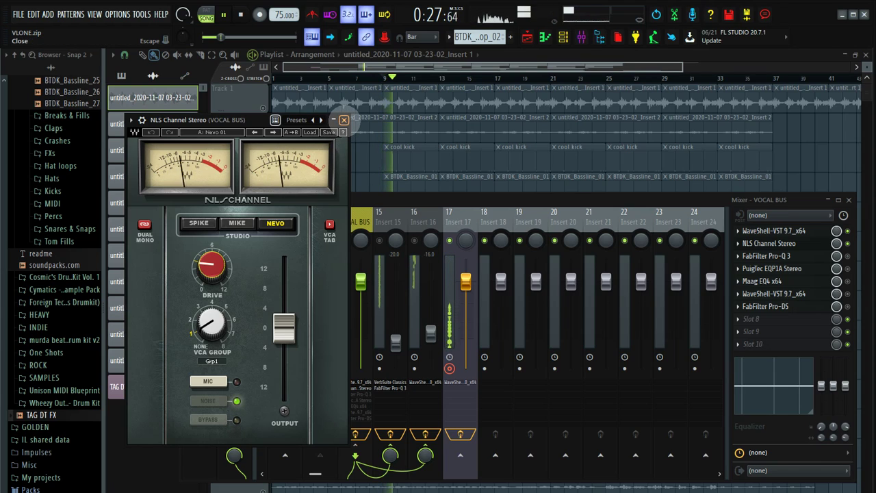
pyautogui.click(343, 119)
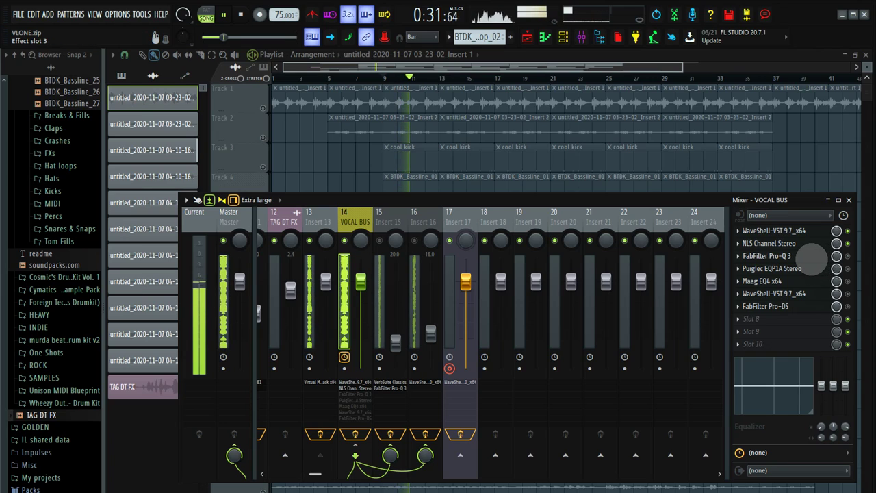
pyautogui.press('space')
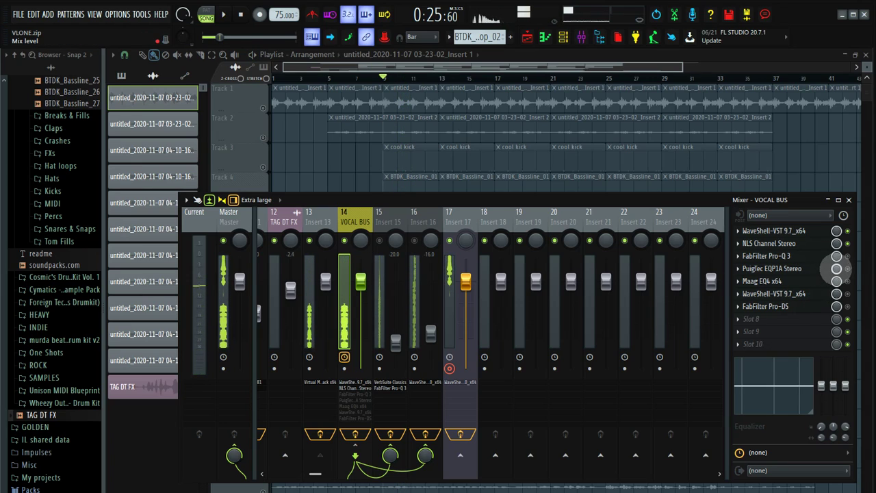
# Step: Enable and open FabFilter Pro-Q 3 on the VOCAL BUS, play the vocal through it, and stop playback
pyautogui.click(808, 256)
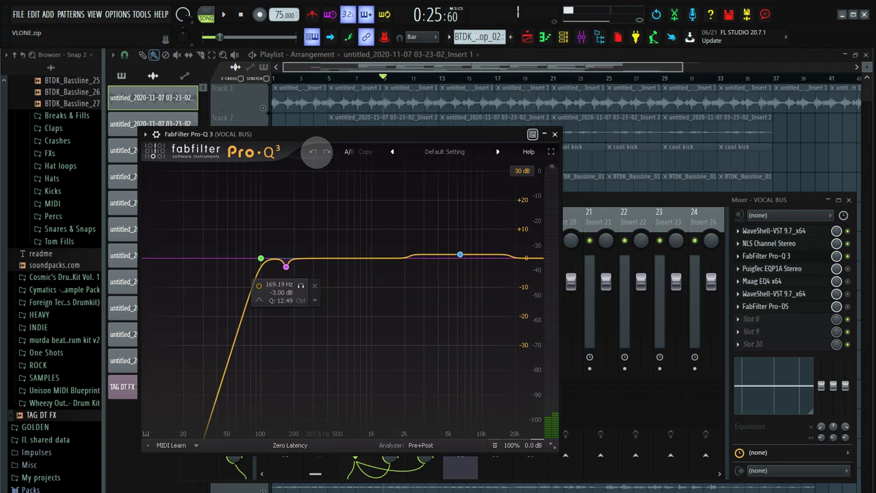
pyautogui.press('space')
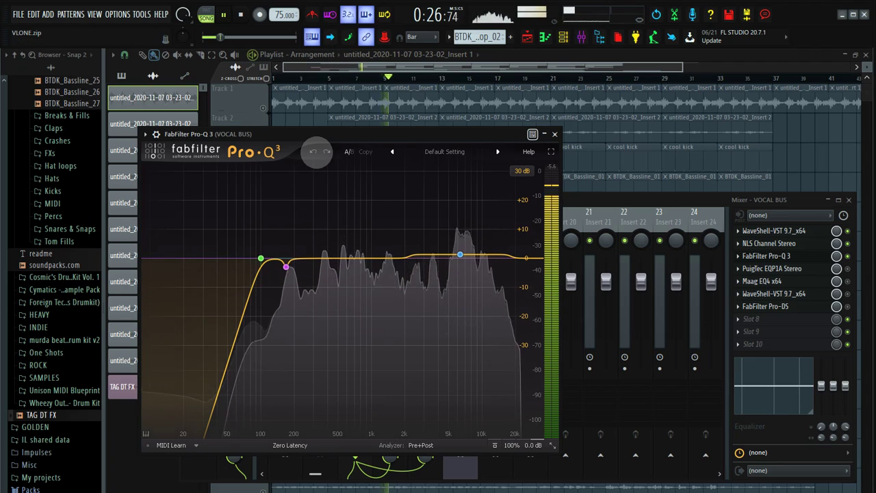
pyautogui.press('space')
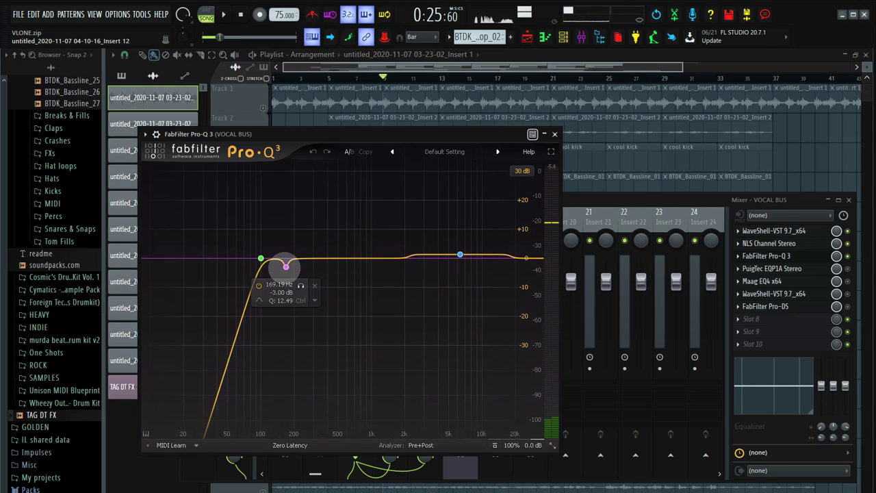
# Step: Audition the 169 Hz band by boosting its gain to +30 dB during playback, lower it again, and undo the gain changes
pyautogui.click(285, 267)
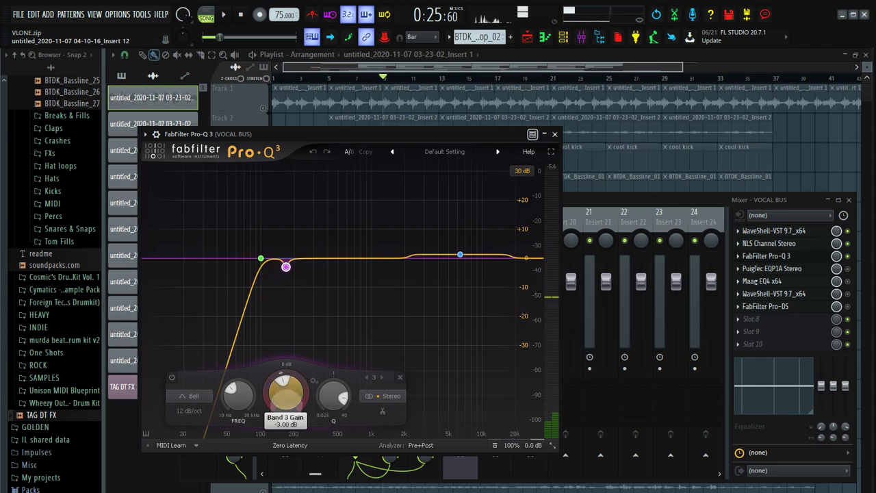
pyautogui.moveTo(287, 394); pyautogui.dragTo(291, 303)
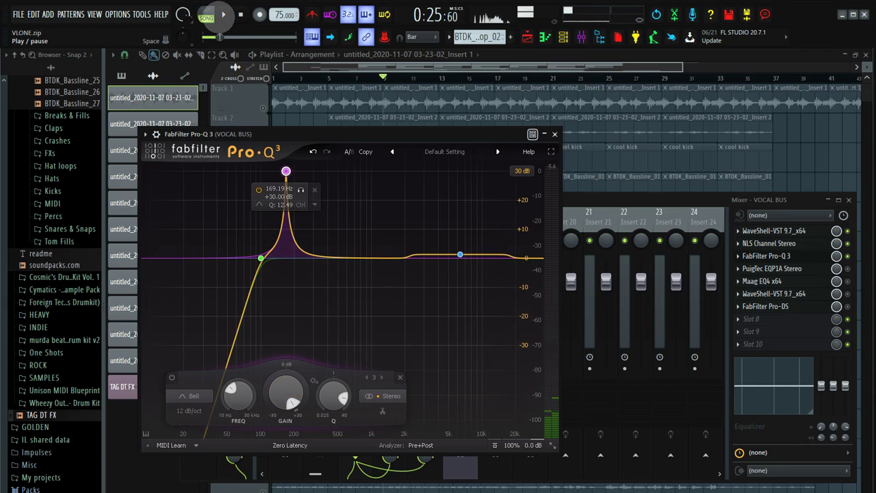
pyautogui.click(224, 14)
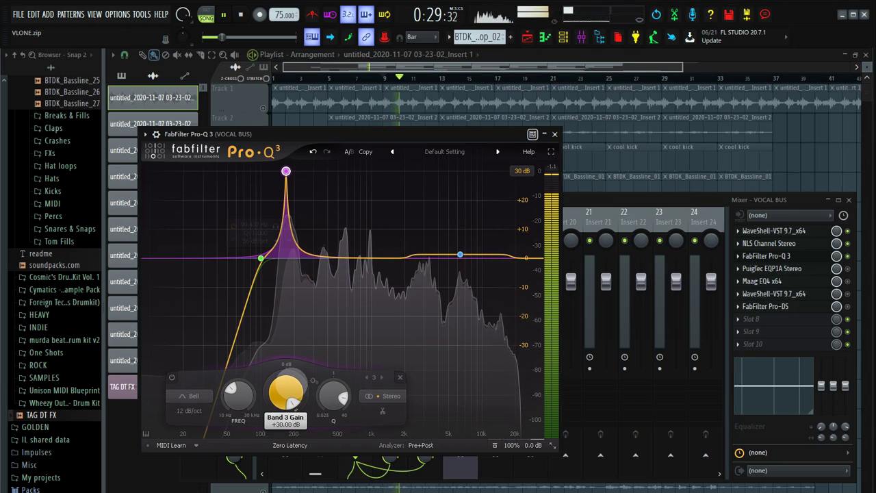
pyautogui.press('space')
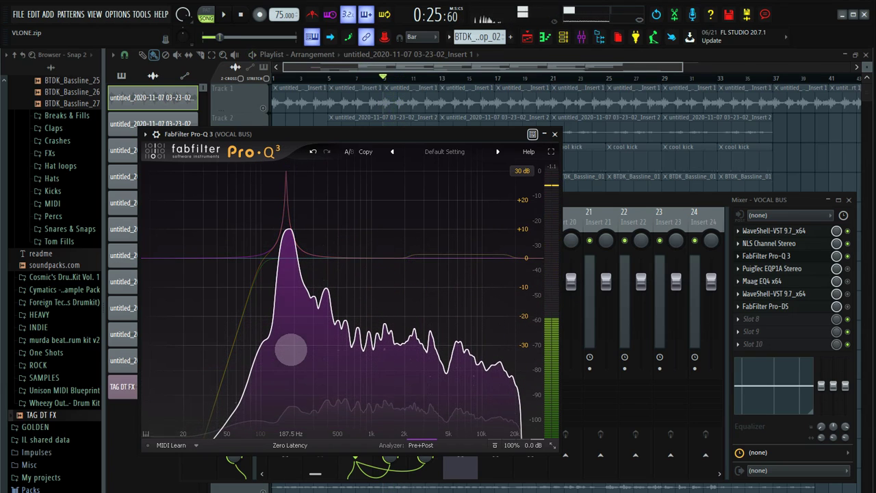
pyautogui.press('space')
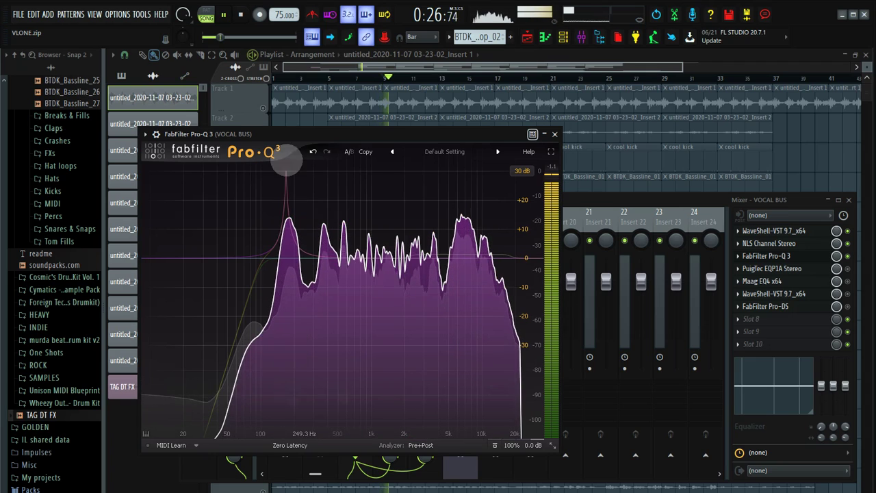
pyautogui.moveTo(286, 396); pyautogui.dragTo(315, 473)
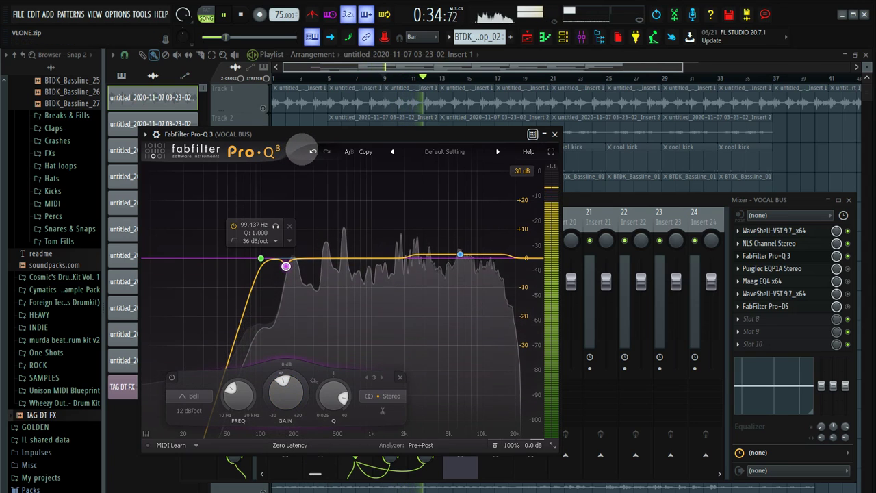
pyautogui.click(312, 151)
pyautogui.click(326, 151)
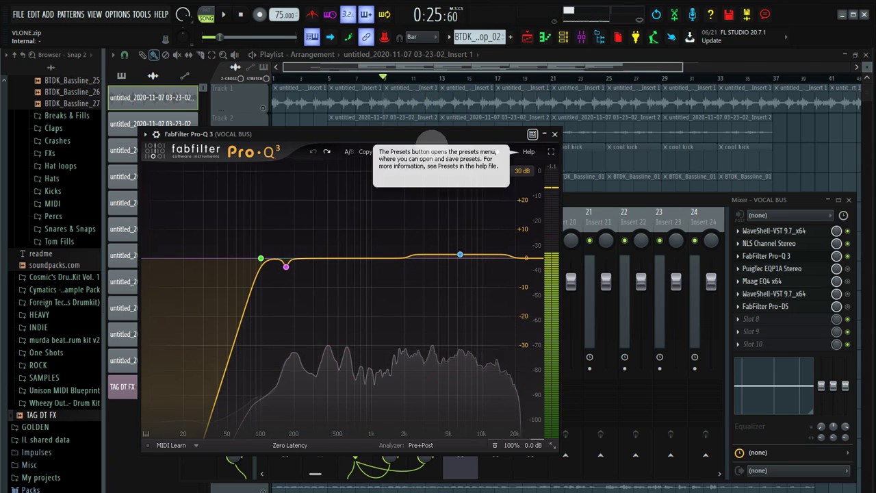
# Step: Close Pro-Q 3, enable and open PuigTec EQP1A Stereo, play the vocal through it, close its window, and stop playback
pyautogui.click(554, 134)
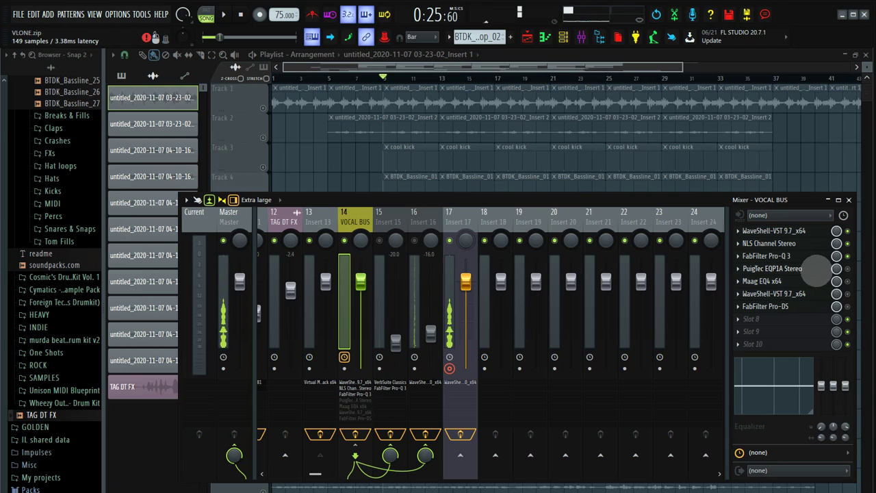
pyautogui.click(825, 269)
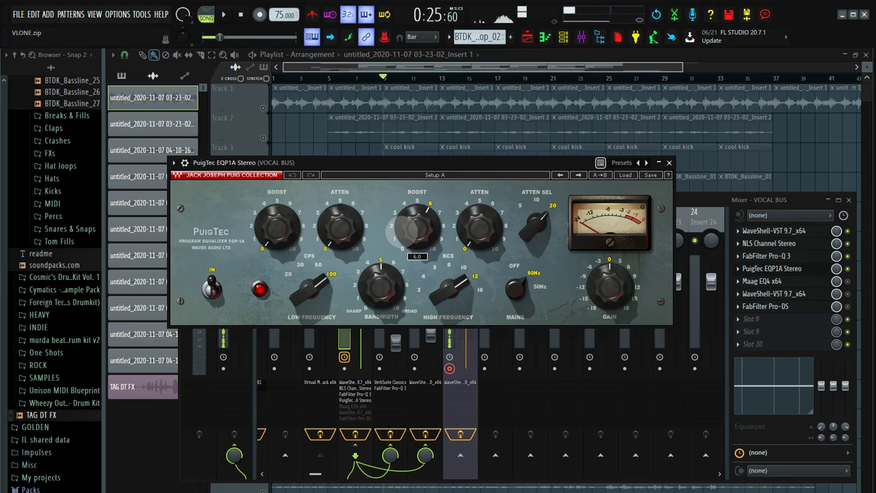
pyautogui.press('space')
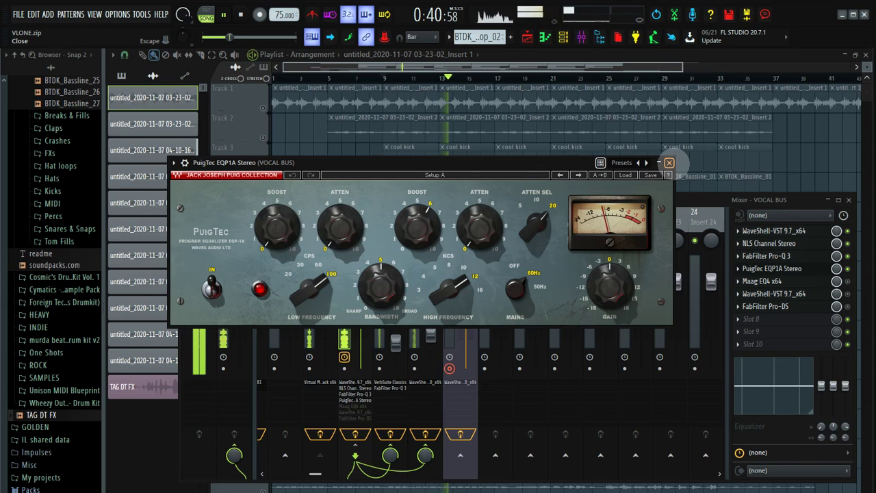
pyautogui.click(669, 162)
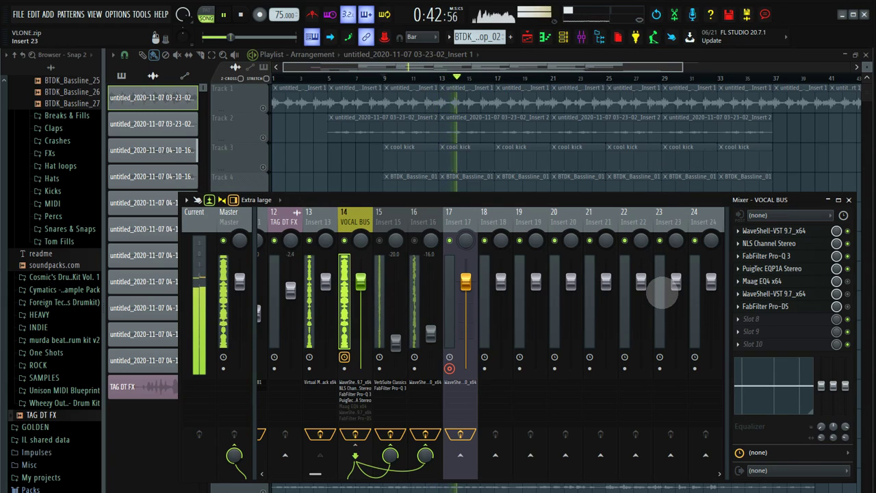
pyautogui.press('space')
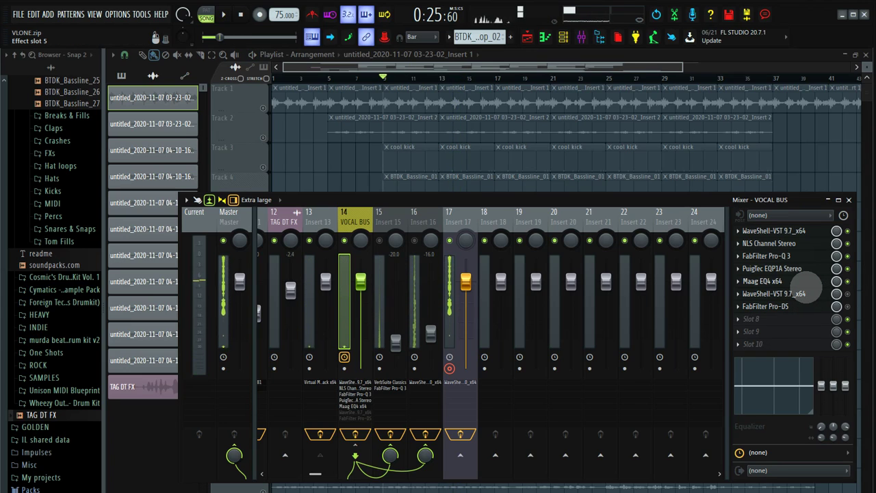
# Step: Open the enabled Maag EQ4 on the VOCAL BUS, close its window, and play the vocal through it
pyautogui.click(808, 280)
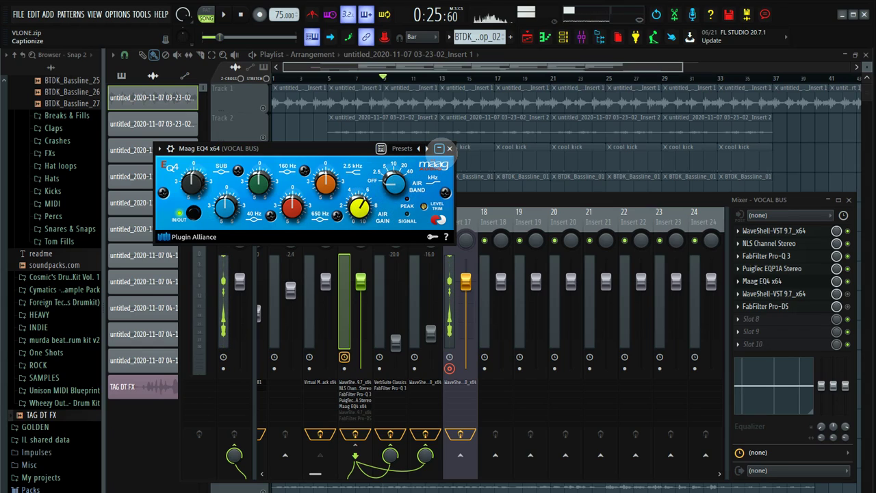
pyautogui.click(449, 148)
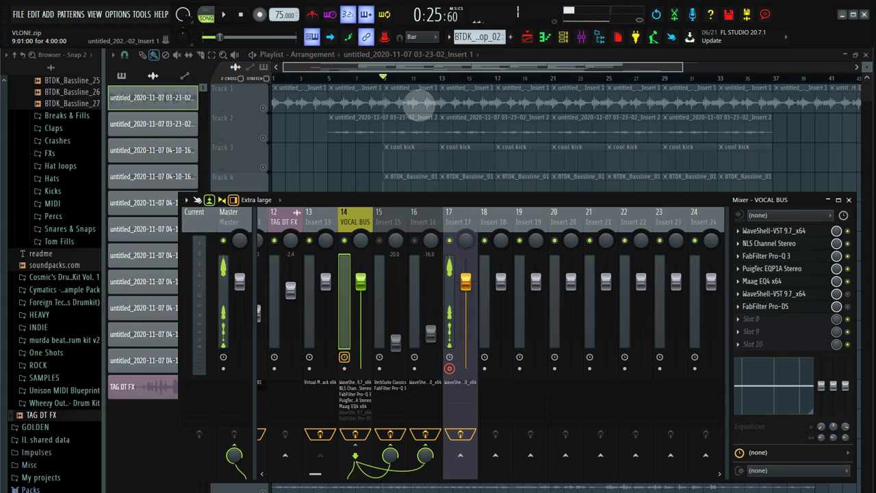
pyautogui.press('space')
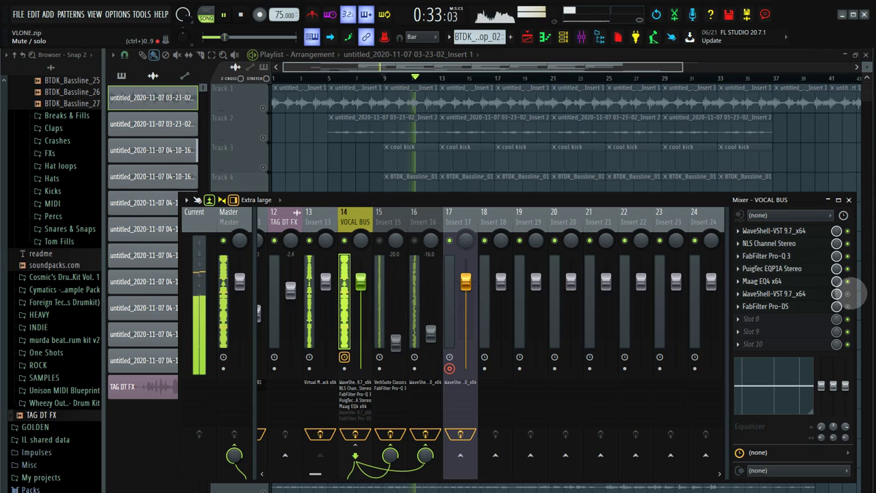
# Step: Open the second WaveShell StudioRack, compare the vocal with the rack enabled and bypassed, stop playback, and re-enable the rack
pyautogui.click(815, 294)
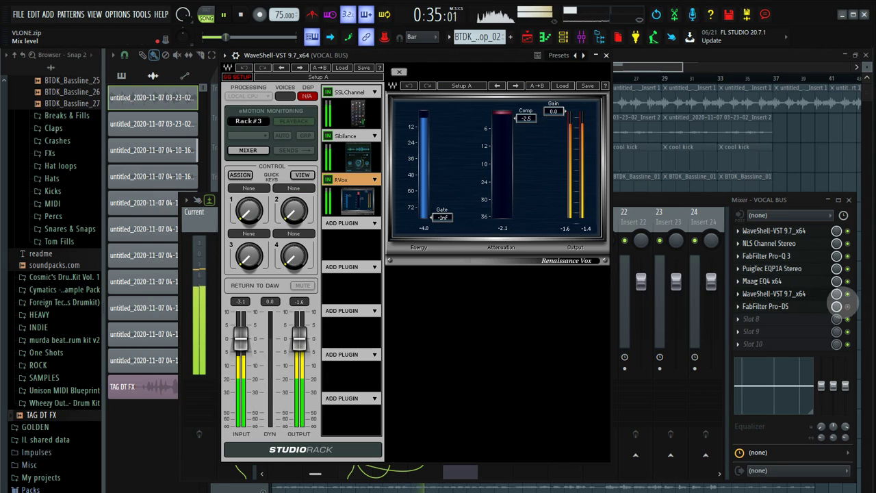
pyautogui.click(848, 294)
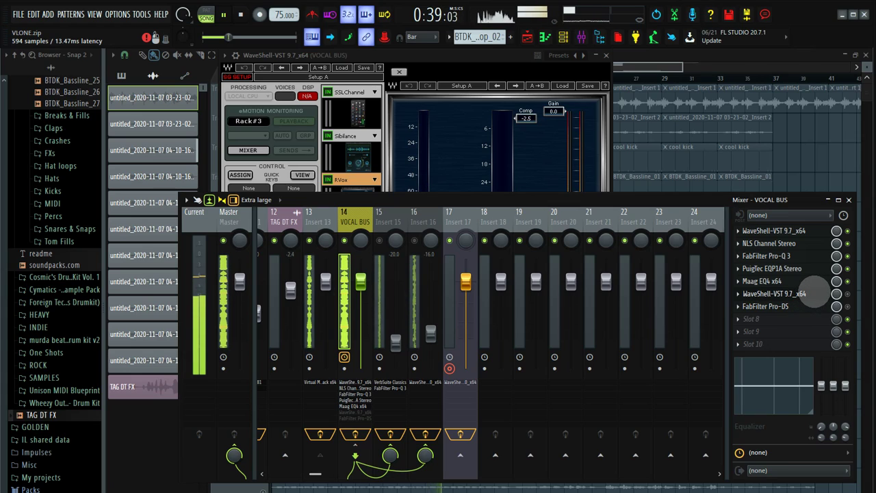
pyautogui.press('space')
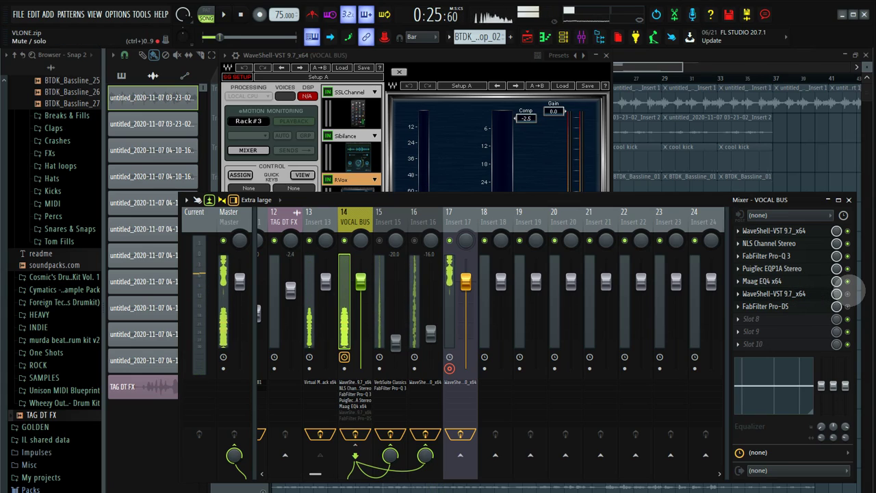
pyautogui.click(847, 294)
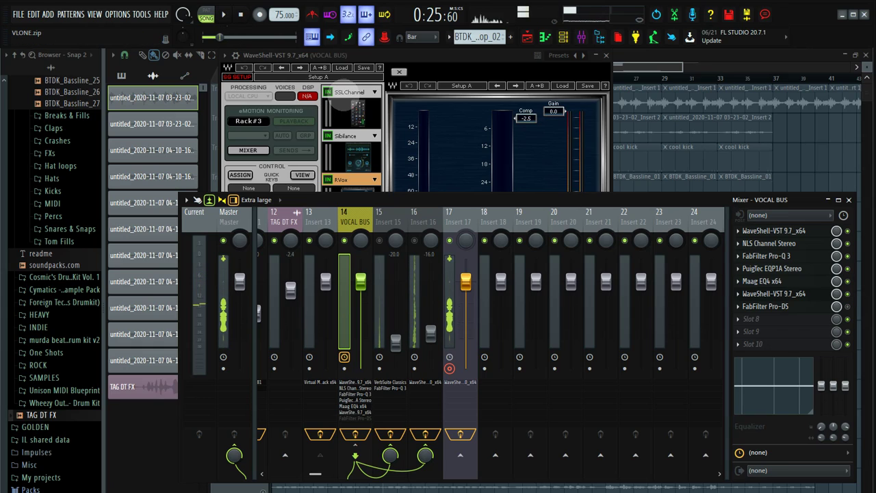
# Step: Bypass Sibilance and RVox in the second StudioRack, open the SSLChannel module, play the vocal through it, and stop playback
pyautogui.click(330, 136)
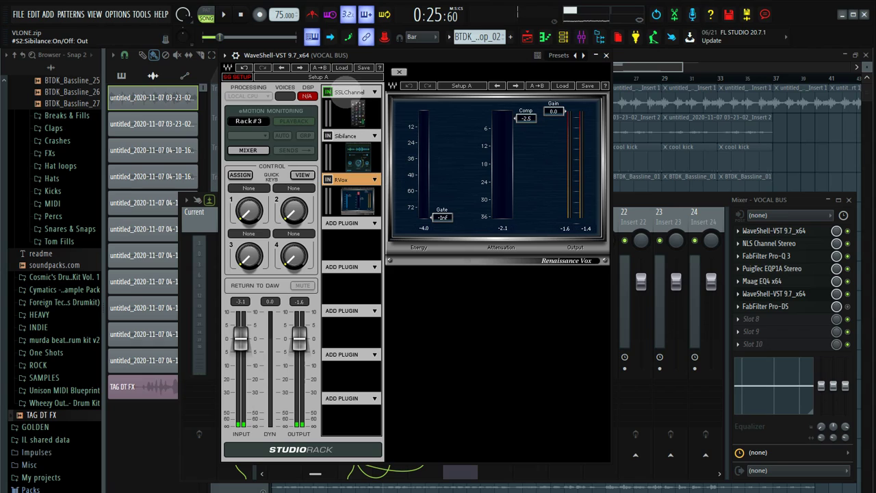
pyautogui.click(352, 99)
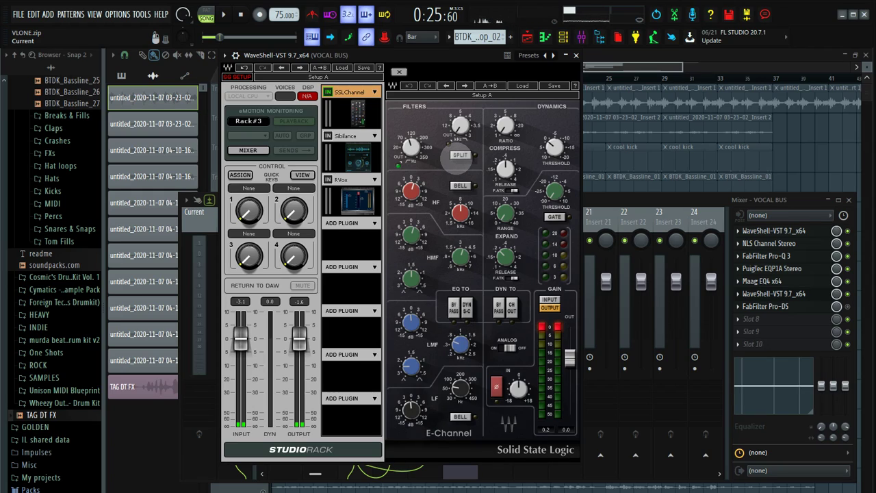
pyautogui.press('space')
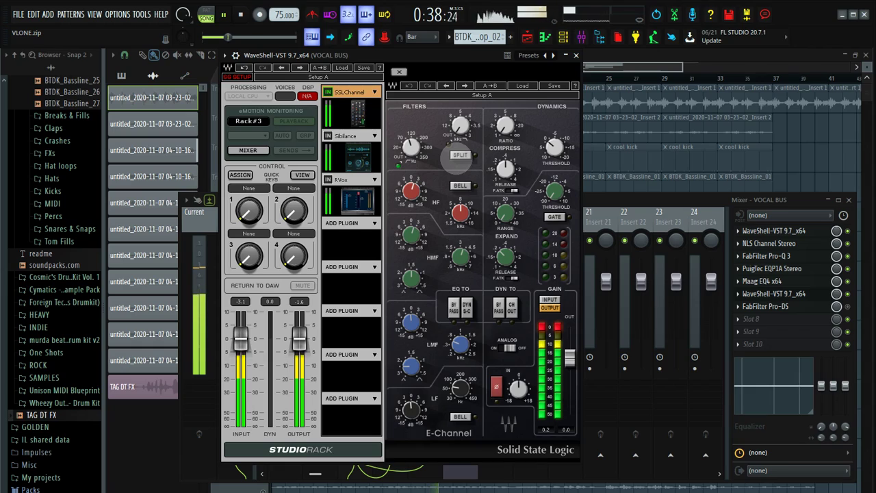
pyautogui.press('space')
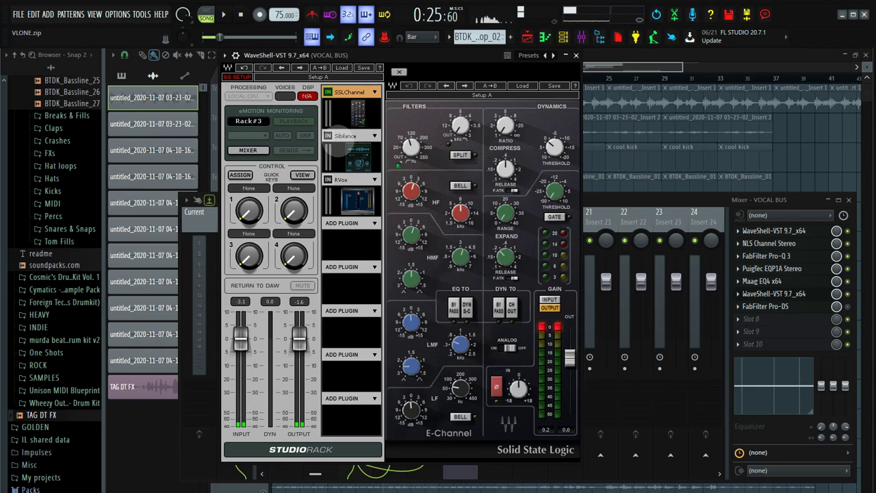
# Step: Enable and open the Sibilance de-esser in the rack, play the vocal through it, and stop playback
pyautogui.click(352, 154)
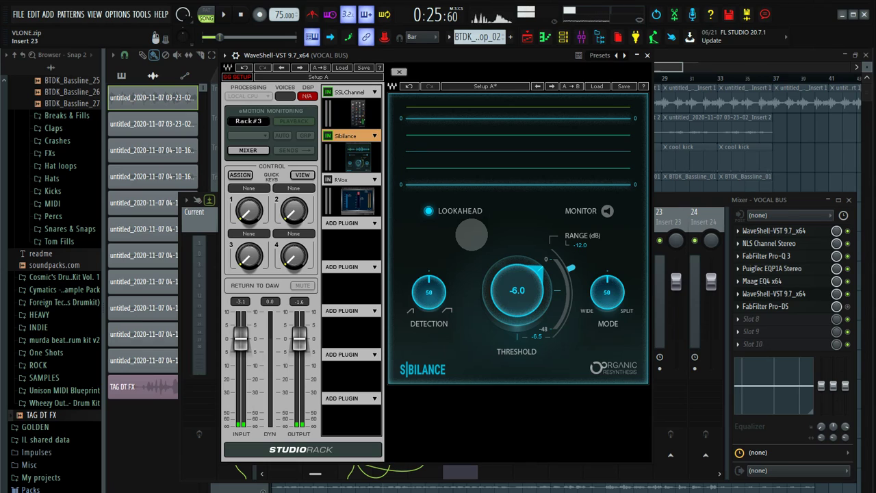
pyautogui.press('space')
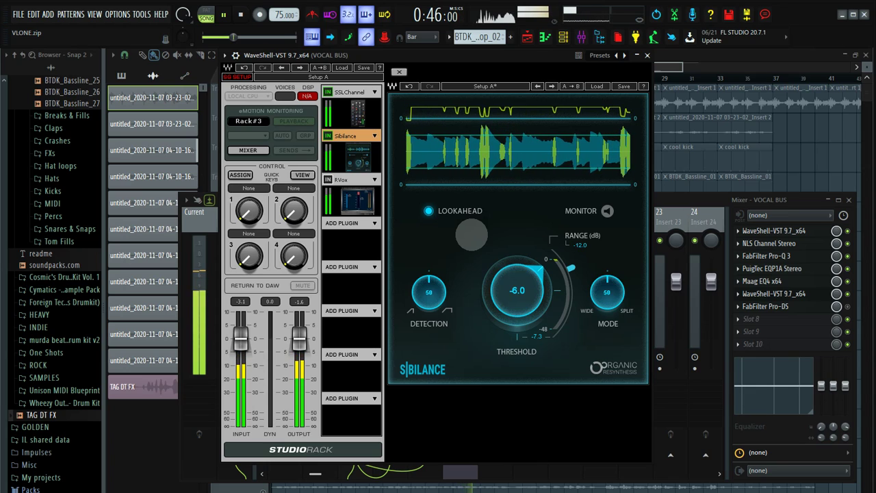
pyautogui.press('space')
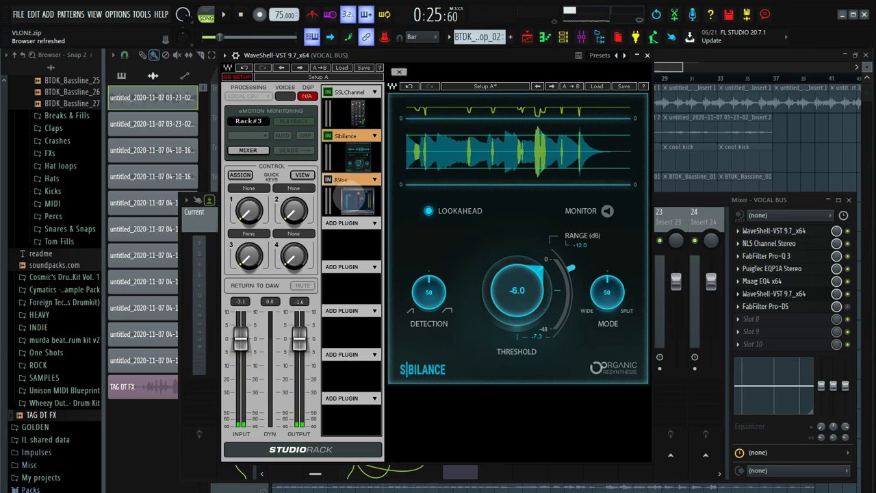
# Step: Enable and open RVox in the rack, close the plugin window, play the vocal through the enabled chain, and stop playback
pyautogui.click(350, 199)
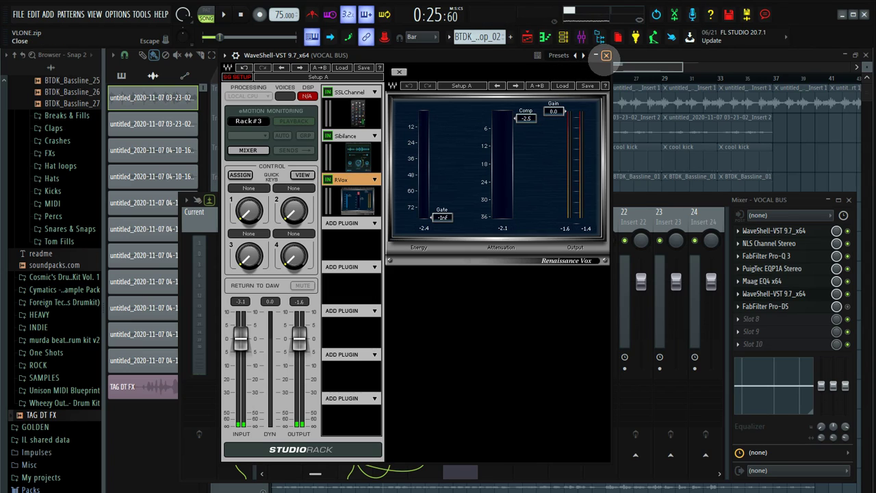
pyautogui.click(606, 56)
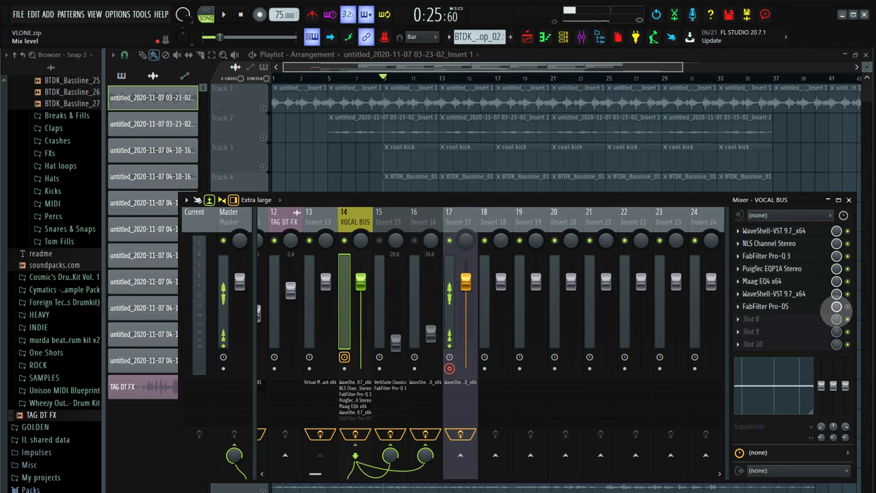
pyautogui.press('space')
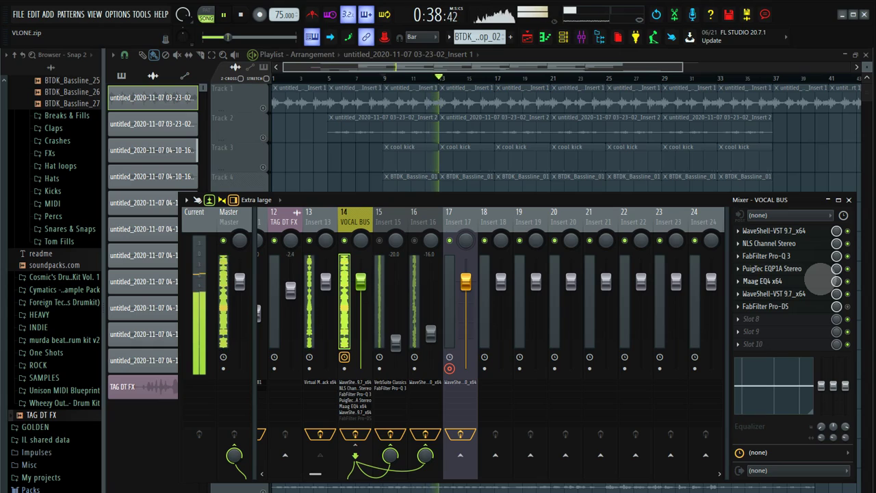
pyautogui.press('space')
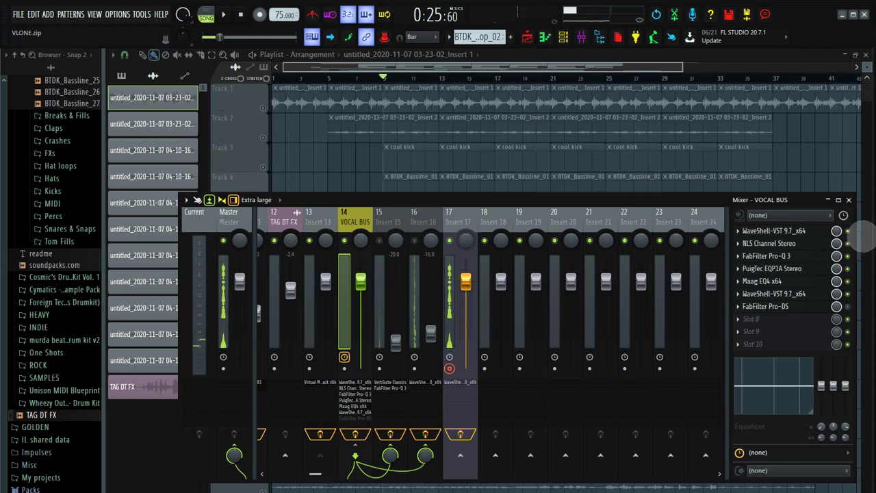
# Step: Close the mixer and take Track 10 out of solo to reactivate all playlist tracks
pyautogui.click(849, 200)
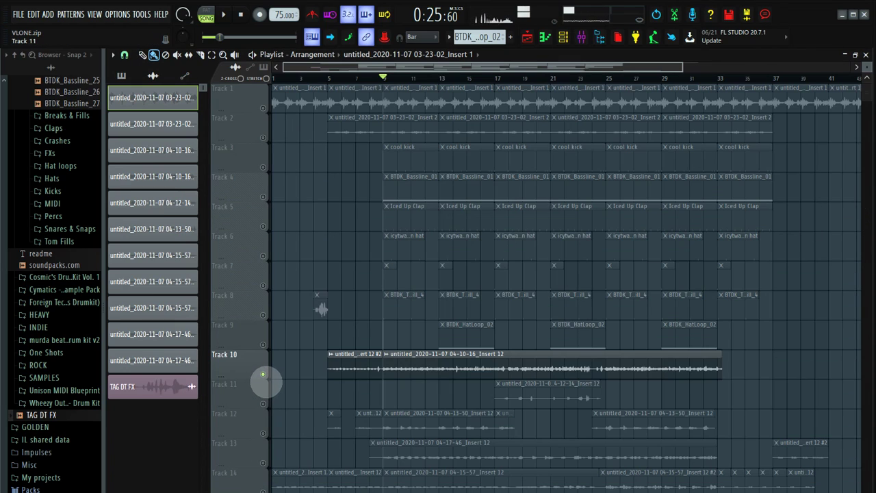
pyautogui.rightClick(263, 375)
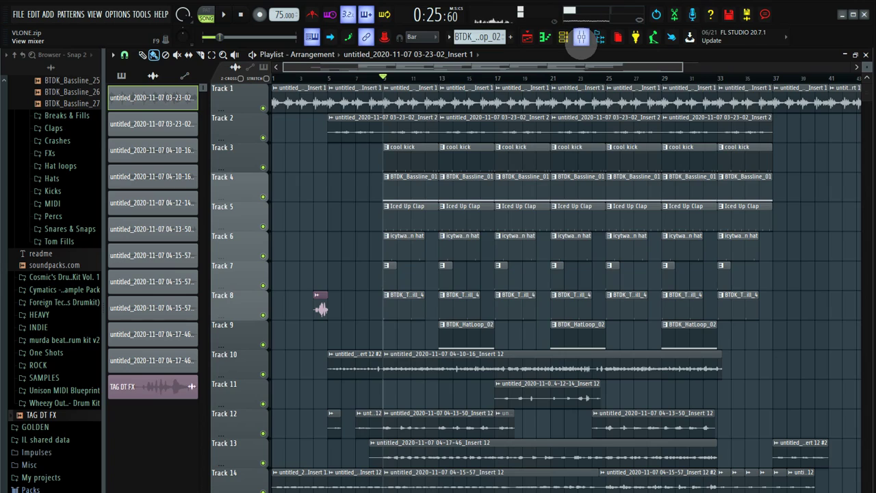
# Step: Open the mixer, start playback of the full mix, and close the mixer to return to the playlist
pyautogui.click(580, 37)
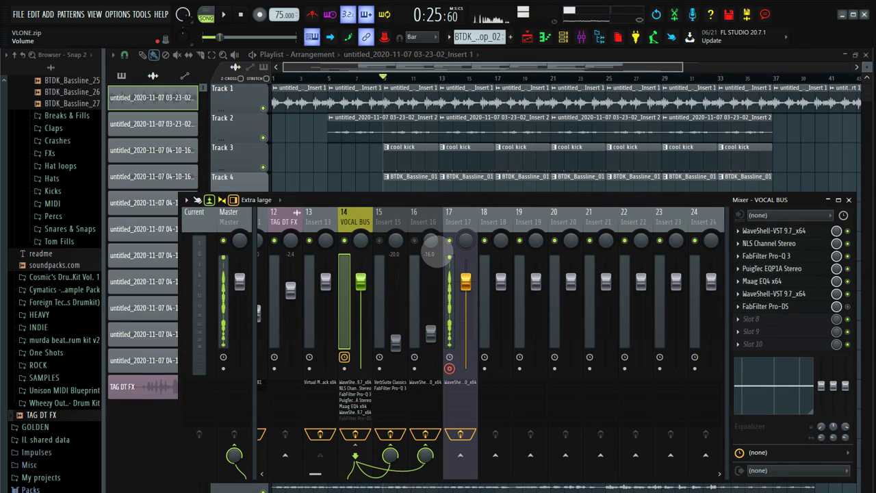
pyautogui.press('space')
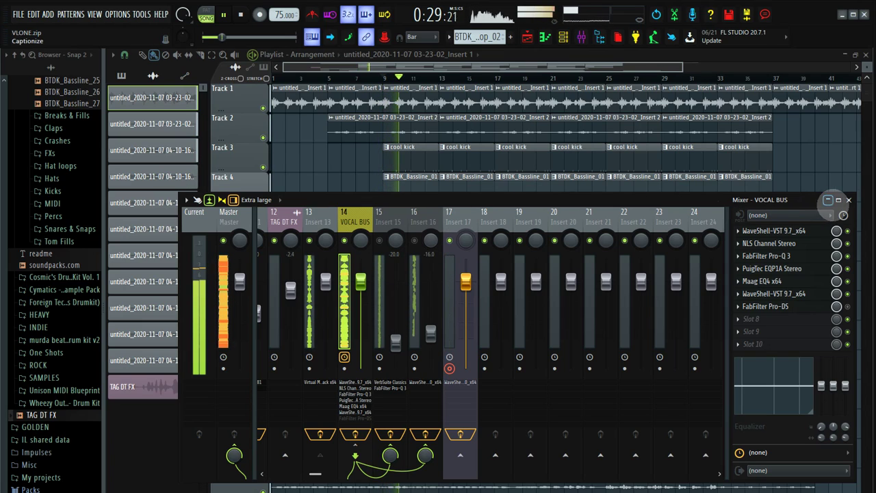
pyautogui.click(849, 199)
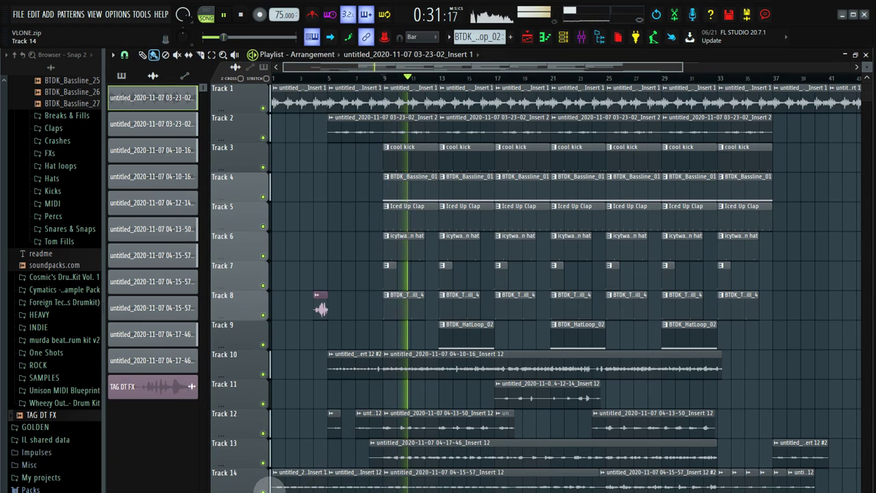
# Step: Mute playlist Tracks 11 to 14 while the song plays, reopen the mixer, and stop playback
pyautogui.click(263, 488)
pyautogui.click(263, 463)
pyautogui.click(263, 432)
pyautogui.click(263, 404)
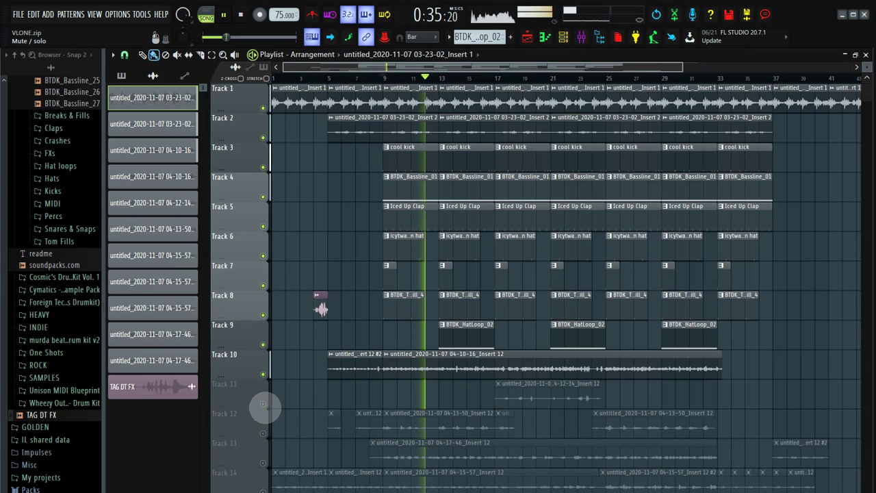
pyautogui.click(581, 37)
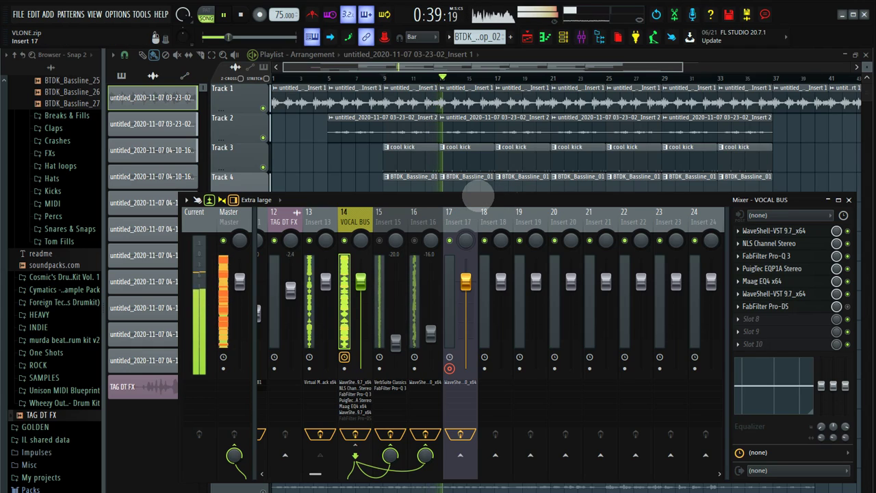
pyautogui.press('space')
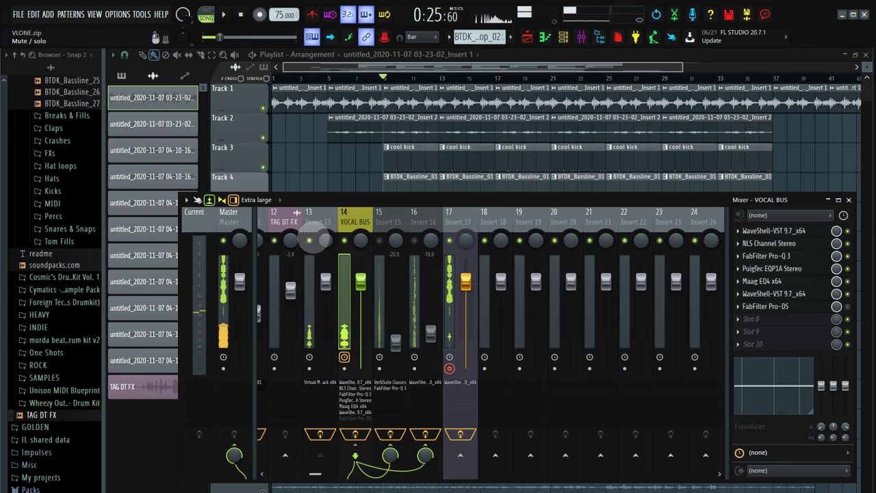
# Step: Solo Insert 13 with its routed tracks, enable FabFilter Pro-DS on the VOCAL BUS, and unmute Insert 17
pyautogui.rightClick(308, 241)
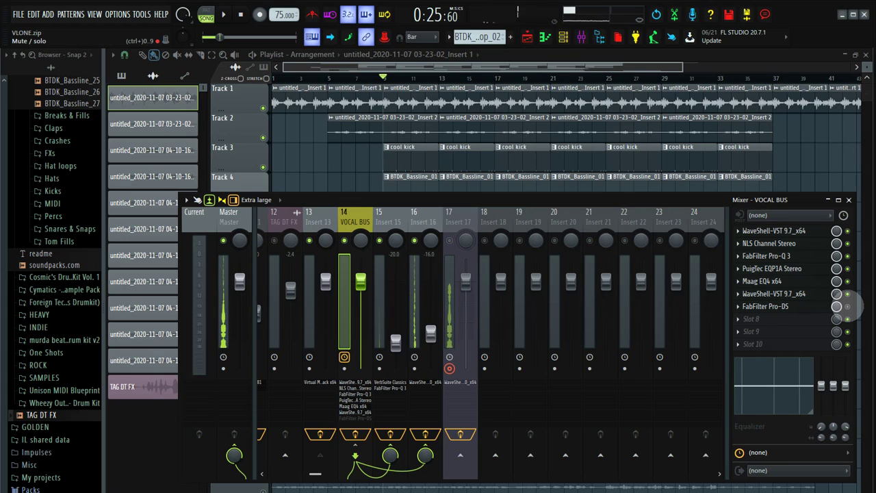
pyautogui.click(818, 306)
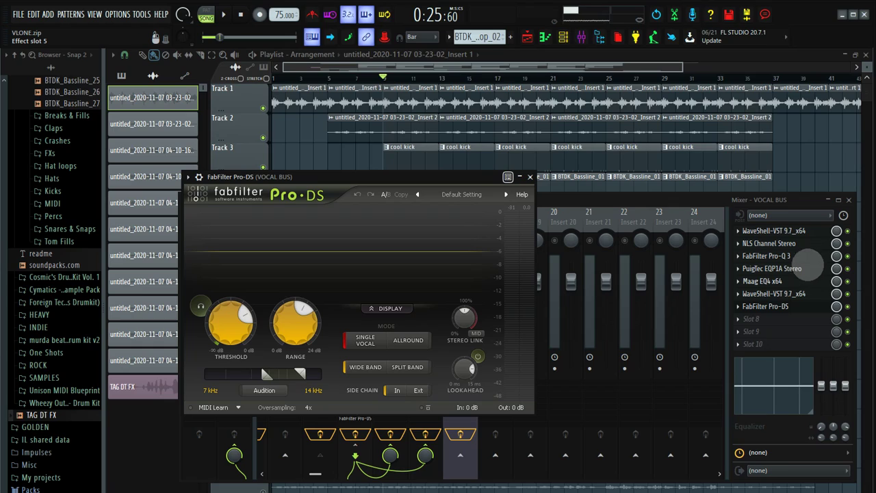
pyautogui.click(530, 177)
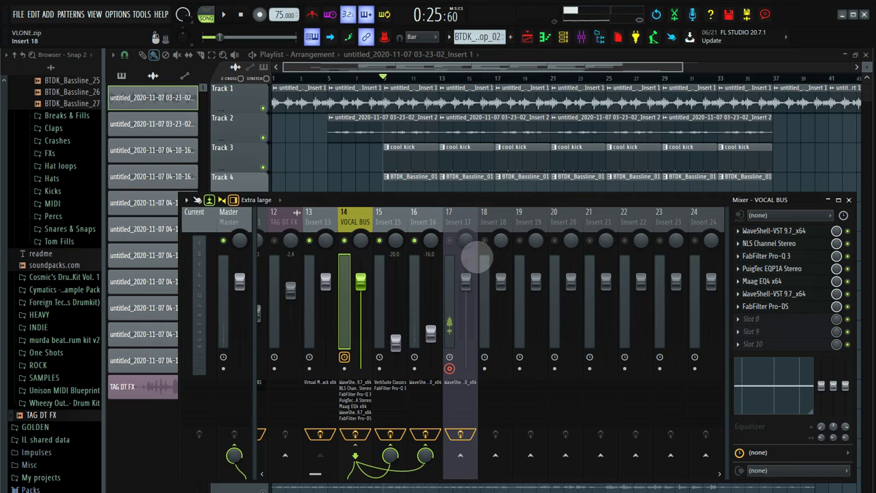
pyautogui.click(450, 240)
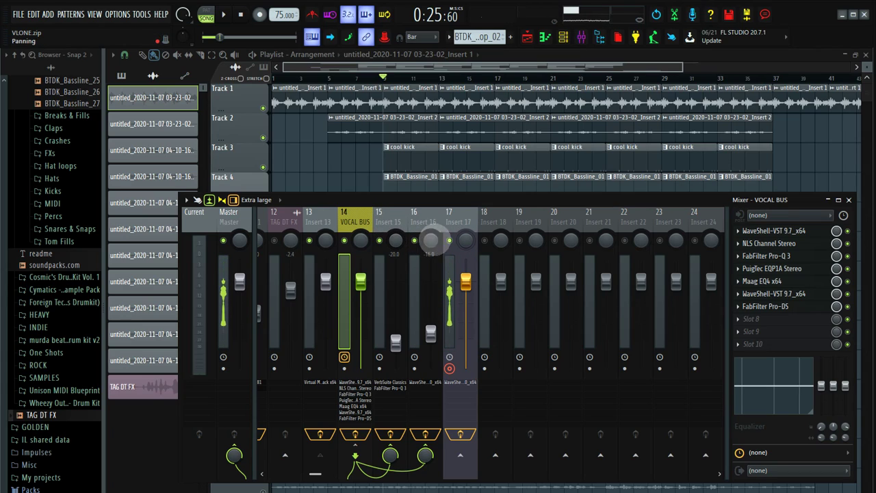
# Step: Open FabFilter Pro-DS on the VOCAL BUS, play the vocal through it, stop playback, and close the plugin window
pyautogui.click(774, 307)
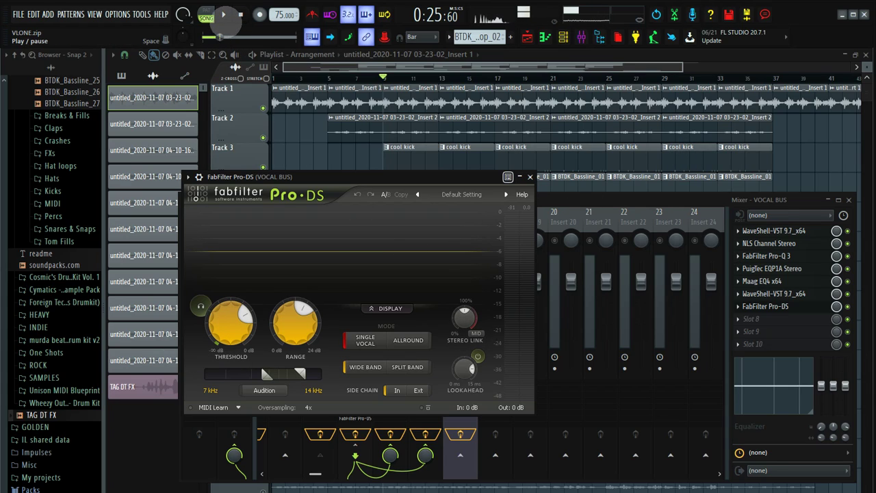
pyautogui.click(225, 16)
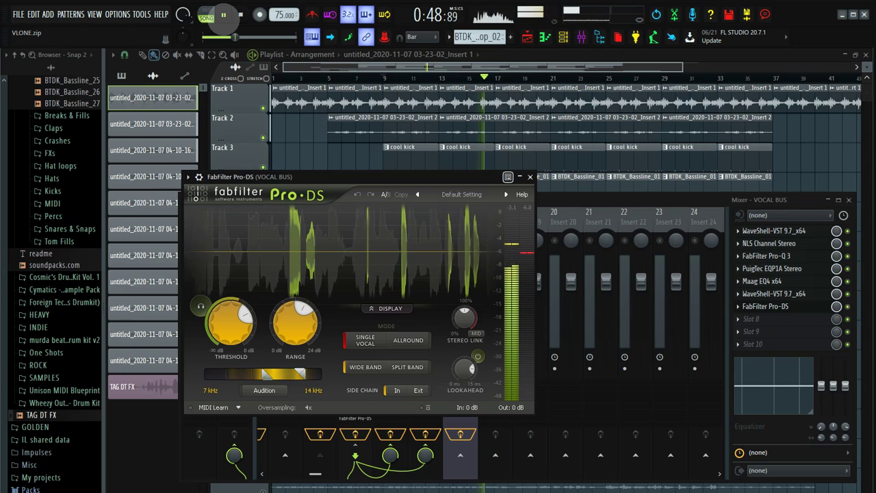
pyautogui.click(224, 16)
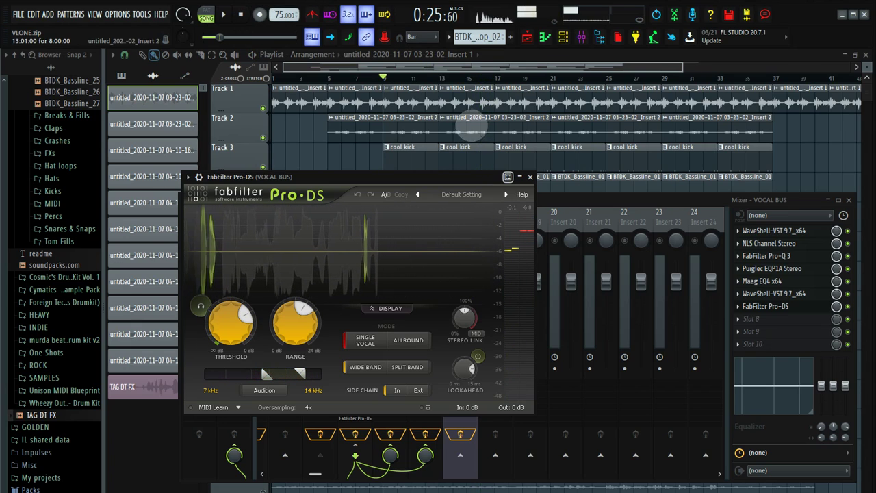
pyautogui.click(530, 177)
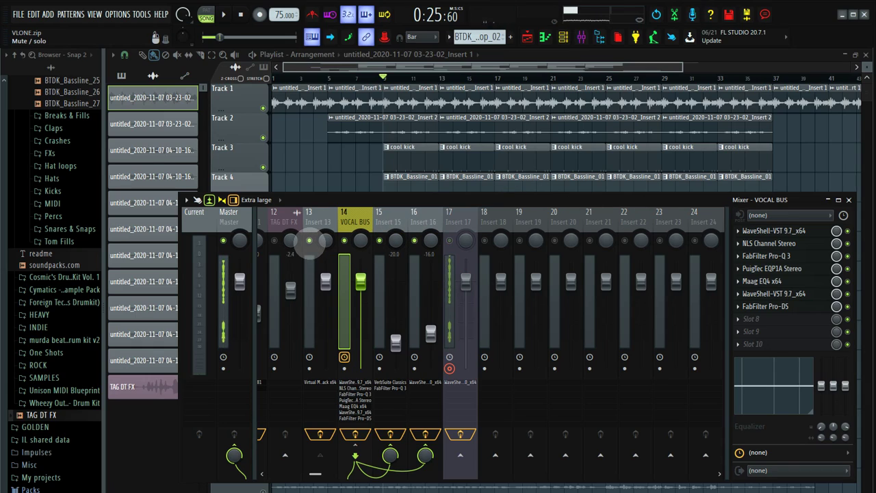
# Step: Unmute Insert 17, mute Insert 16, and play the vocal with only the Insert 15 send active, stopping playback at the end
pyautogui.click(449, 240)
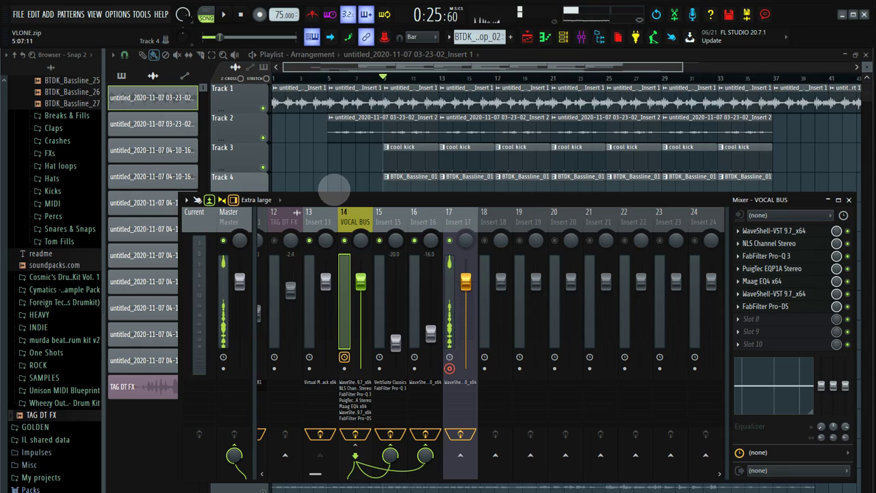
pyautogui.click(414, 241)
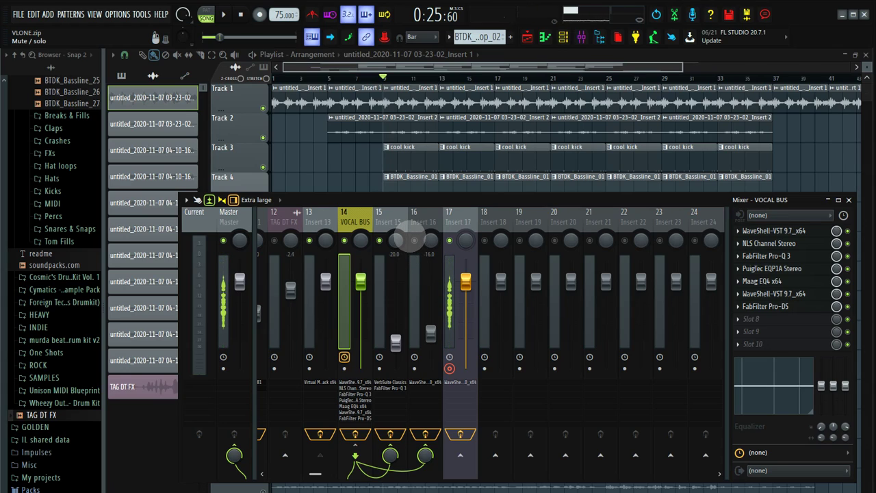
pyautogui.press('space')
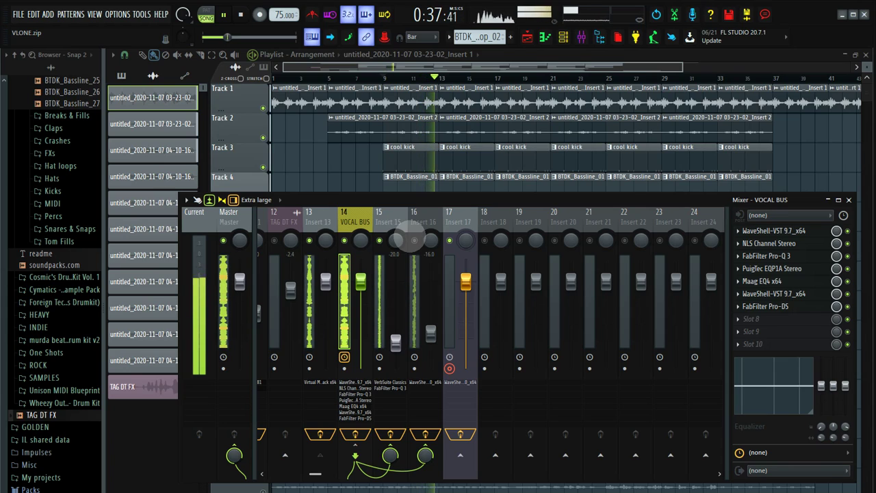
pyautogui.press('space')
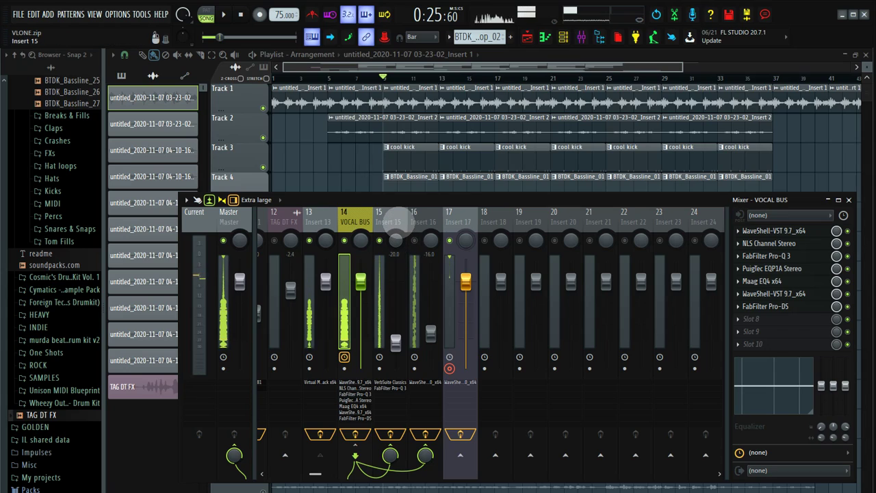
# Step: Inspect the settings of VerbSuite Classics and FabFilter Pro-Q 3 on Insert 15, closing each plugin window
pyautogui.click(401, 221)
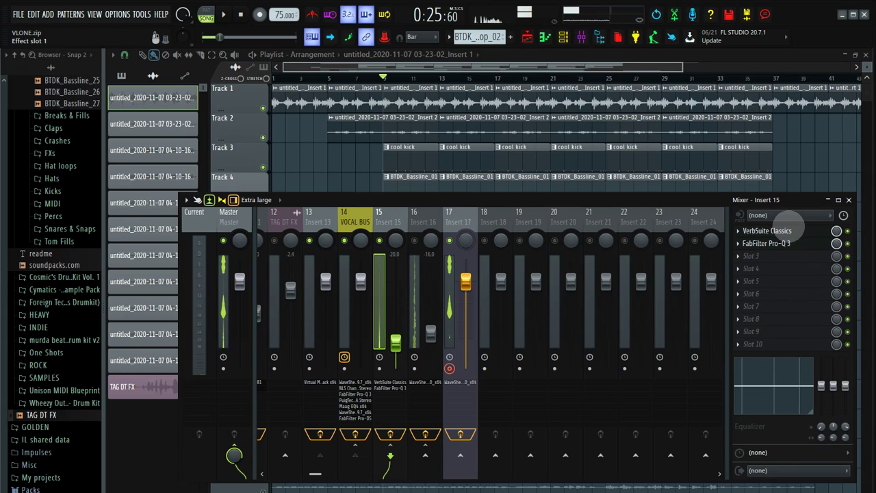
pyautogui.click(794, 231)
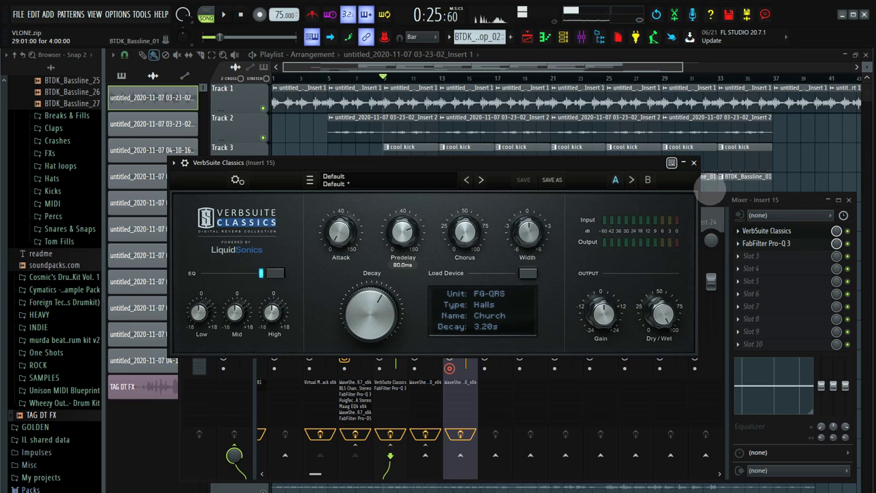
pyautogui.click(694, 163)
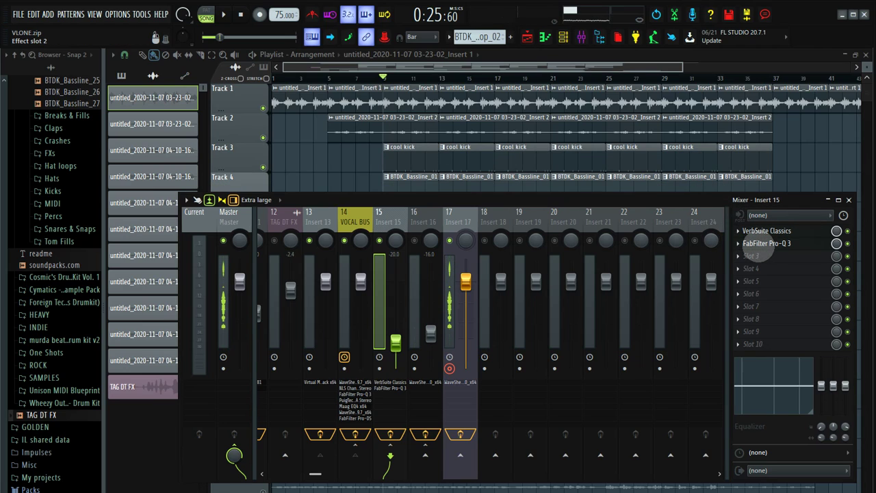
pyautogui.click(760, 243)
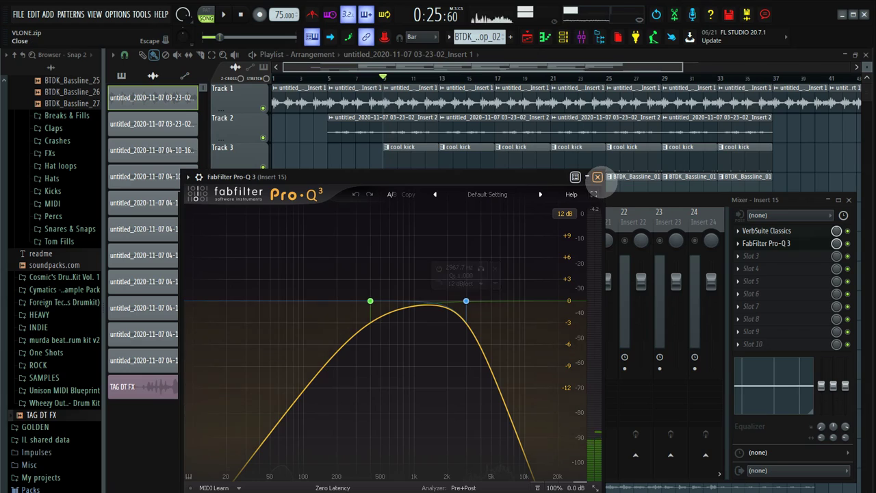
pyautogui.click(597, 177)
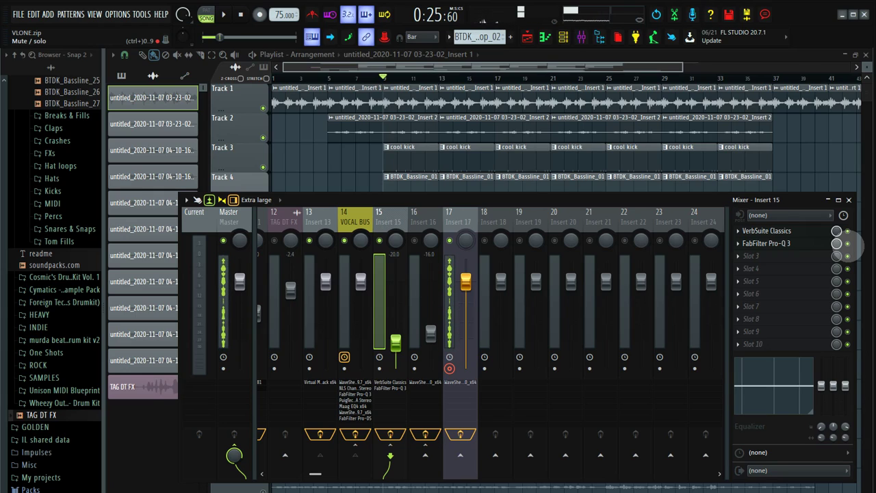
# Step: Bypass FabFilter Pro-Q 3 on Insert 15, play the vocal with the unfiltered reverb, stop playback, and re-enable the EQ
pyautogui.click(848, 244)
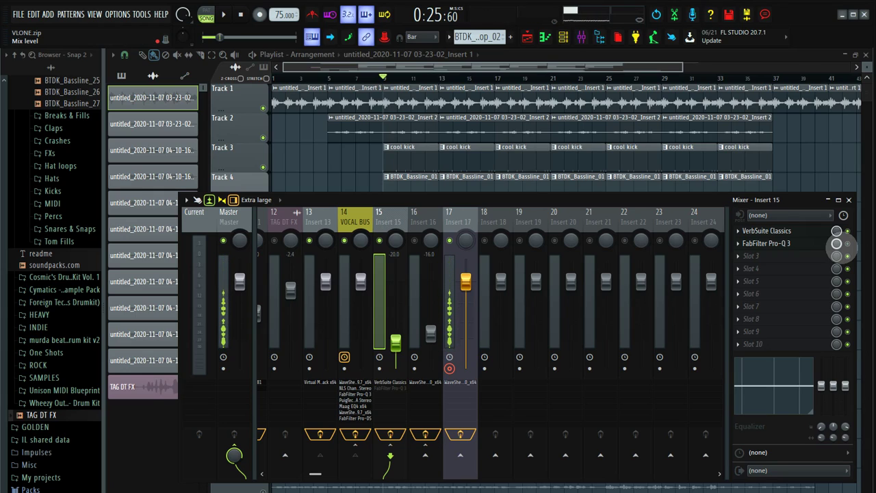
pyautogui.press('space')
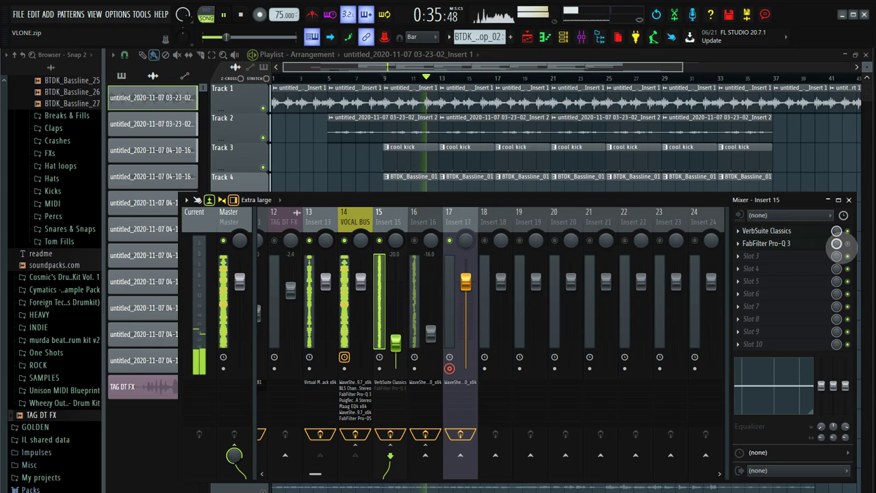
pyautogui.press('space')
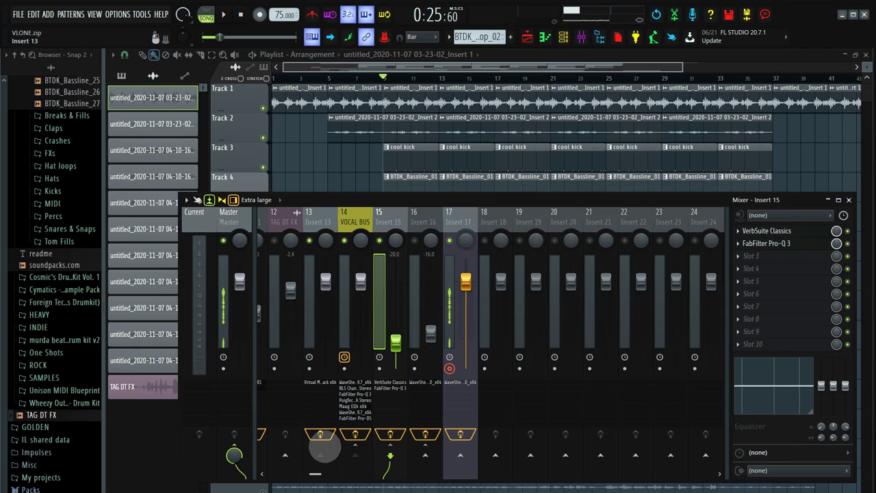
# Step: Unmute Insert 1 and play the vocal together with it through the Insert 15 reverb send
pyautogui.moveTo(316, 474); pyautogui.dragTo(273, 474)
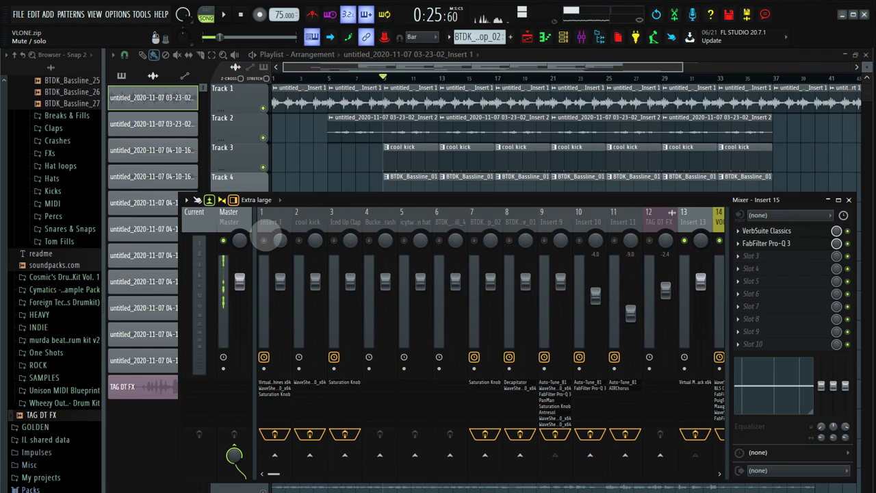
pyautogui.press('space')
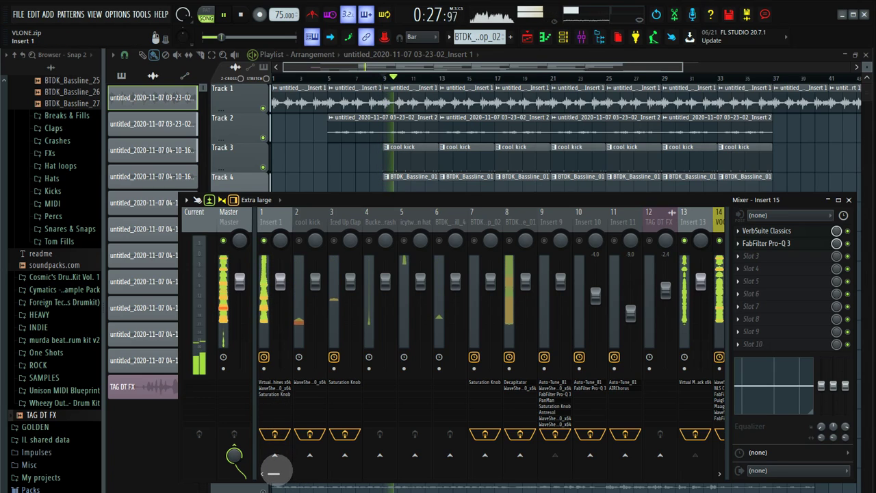
pyautogui.moveTo(280, 473); pyautogui.dragTo(304, 473)
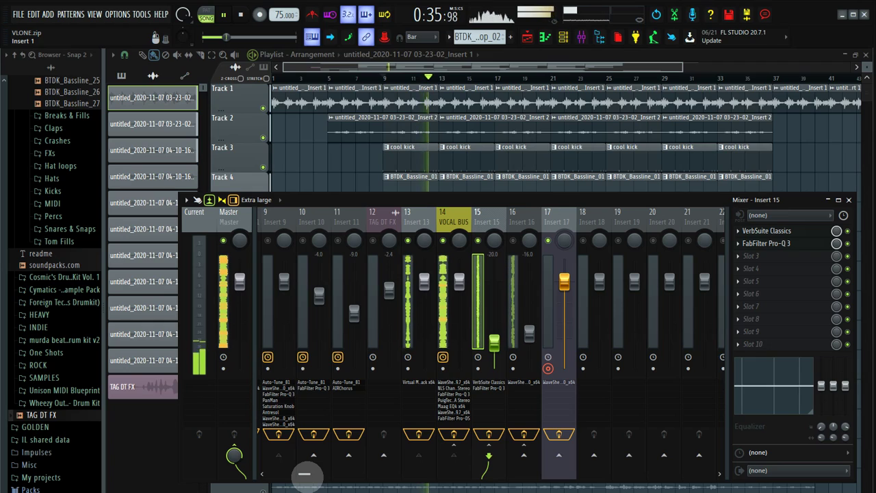
pyautogui.moveTo(305, 473); pyautogui.dragTo(307, 473)
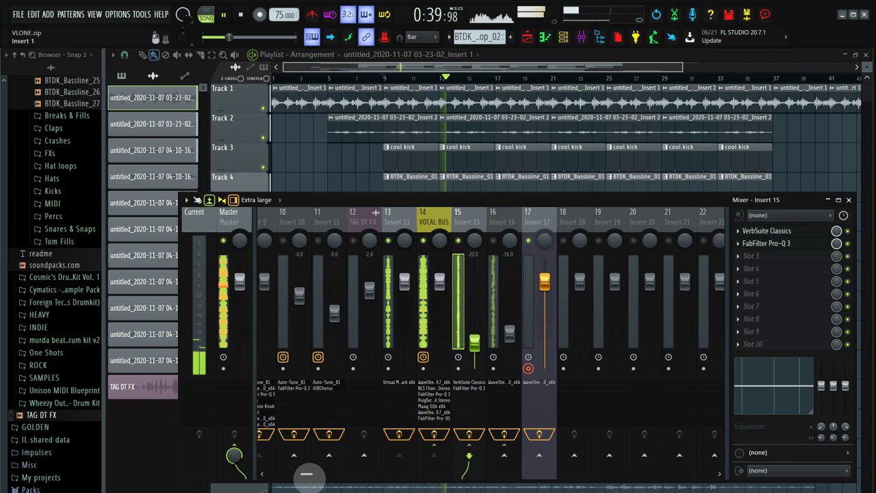
# Step: Inspect the H-Delay plugin on Insert 16, close it, and play the vocal with the delay send active
pyautogui.moveTo(307, 473); pyautogui.dragTo(292, 474)
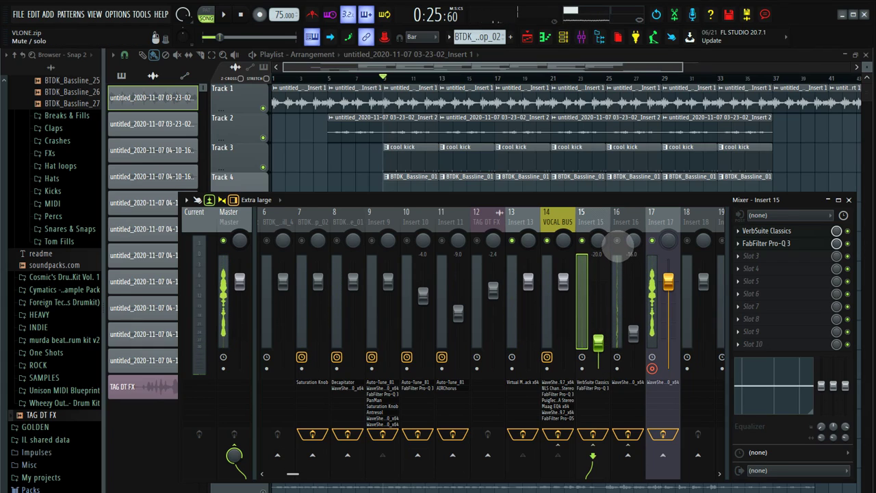
pyautogui.click(617, 226)
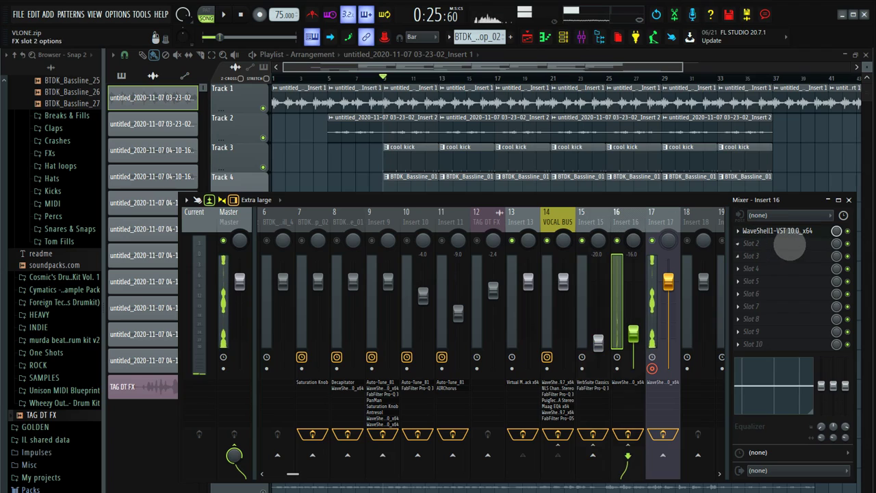
pyautogui.click(794, 231)
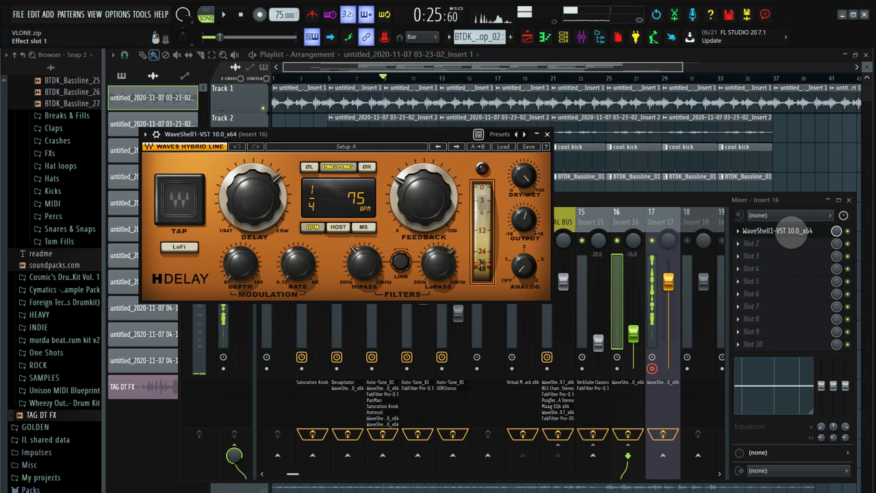
pyautogui.click(794, 231)
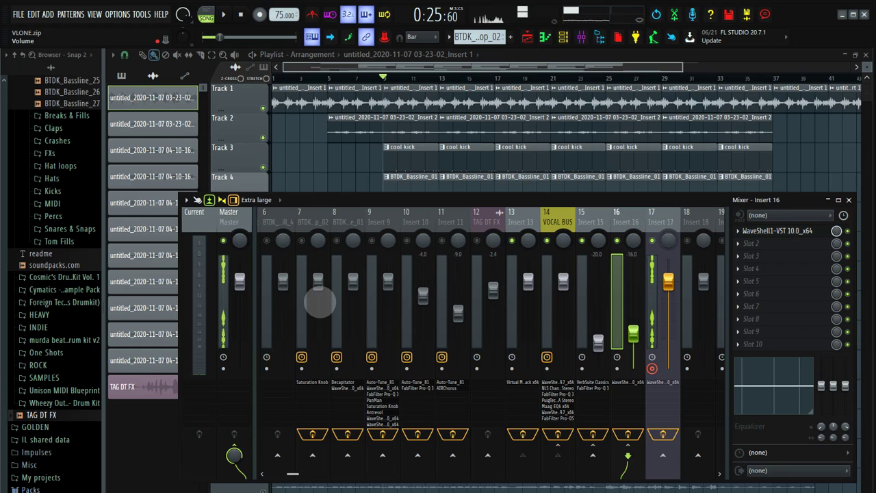
pyautogui.press('space')
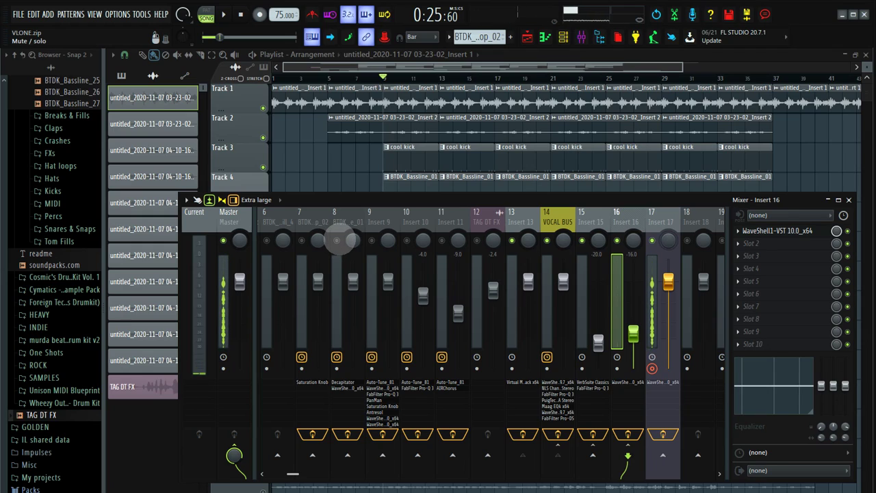
# Step: Play the song and bring mixer tracks 8 down to 2 back into the mix by unmuting them
pyautogui.click(336, 240)
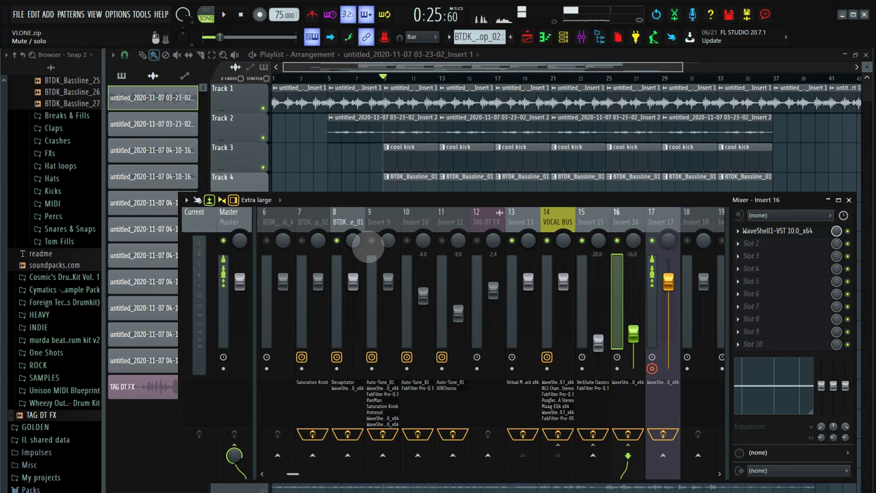
pyautogui.press('space')
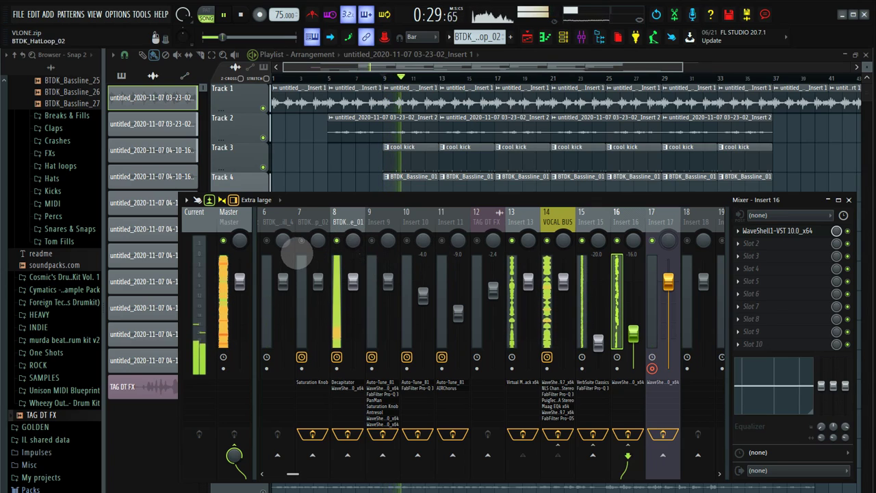
pyautogui.click(302, 240)
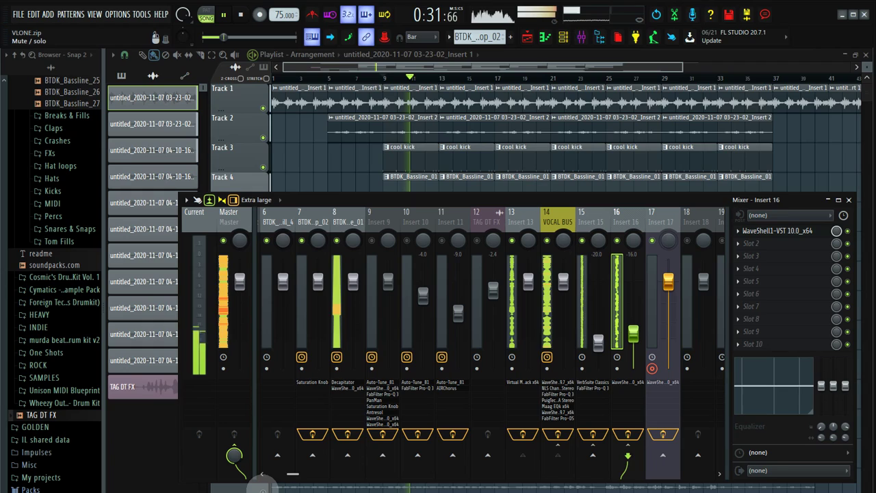
pyautogui.moveTo(288, 473); pyautogui.dragTo(275, 473)
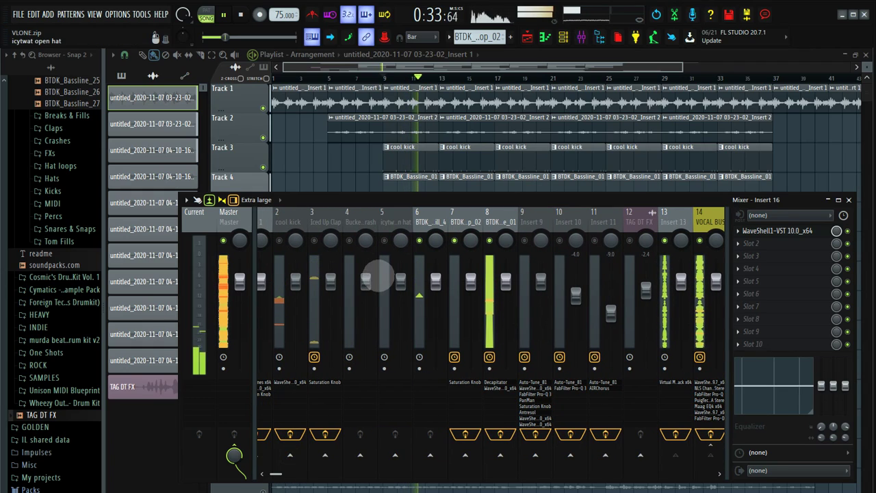
pyautogui.click(382, 241)
pyautogui.click(348, 241)
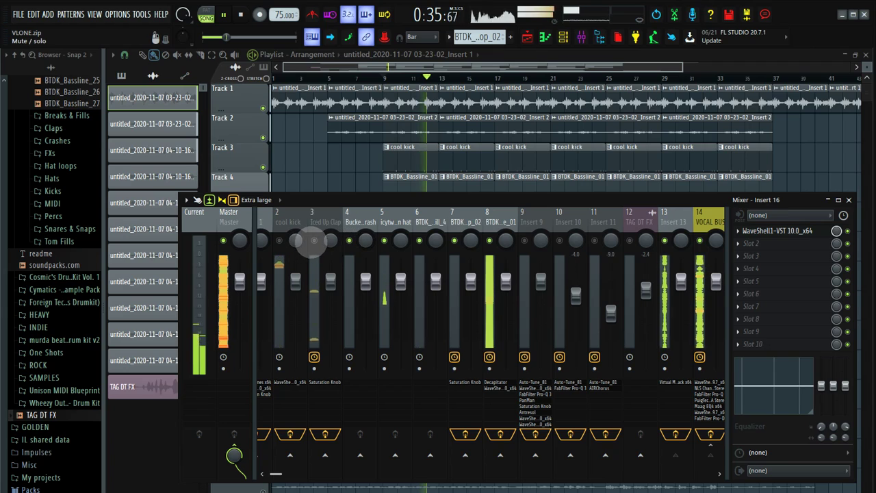
pyautogui.click(314, 240)
pyautogui.click(279, 240)
# Step: Listen to the full mix while looking over all mixer inserts, stop playback and close the mixer
pyautogui.moveTo(274, 474); pyautogui.dragTo(273, 473)
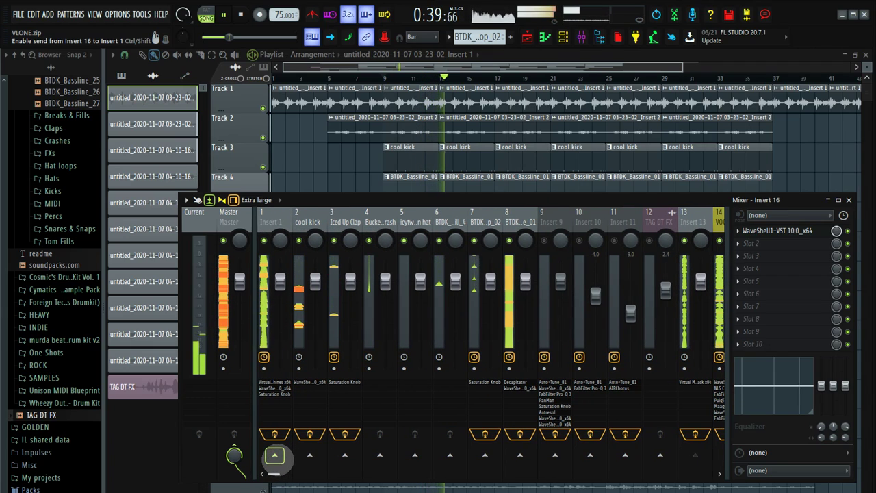
pyautogui.moveTo(274, 473); pyautogui.dragTo(296, 474)
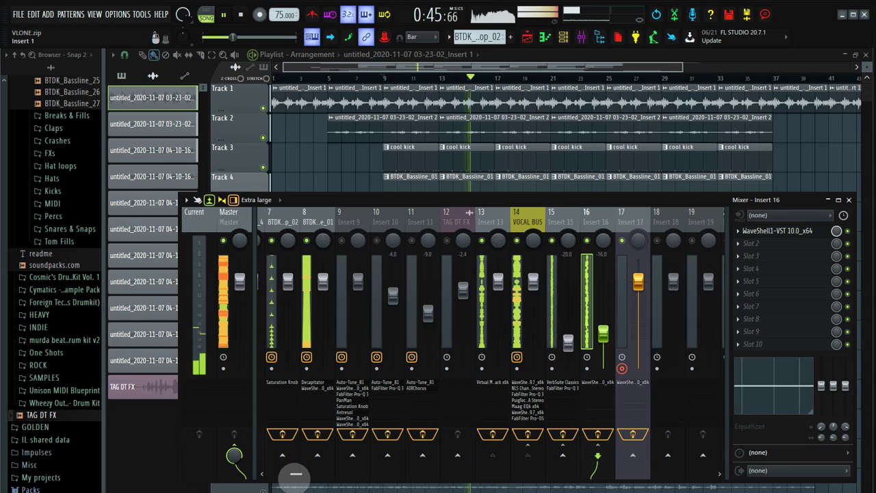
pyautogui.moveTo(296, 473); pyautogui.dragTo(273, 473)
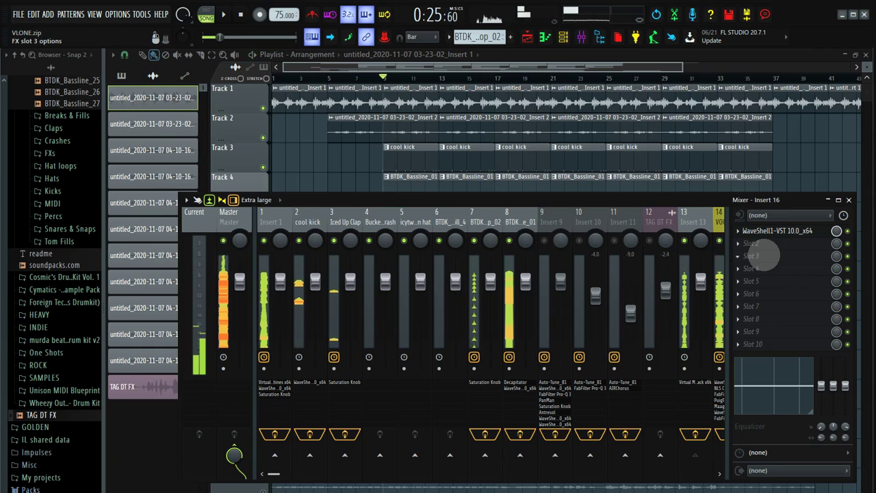
pyautogui.moveTo(273, 473); pyautogui.dragTo(309, 473)
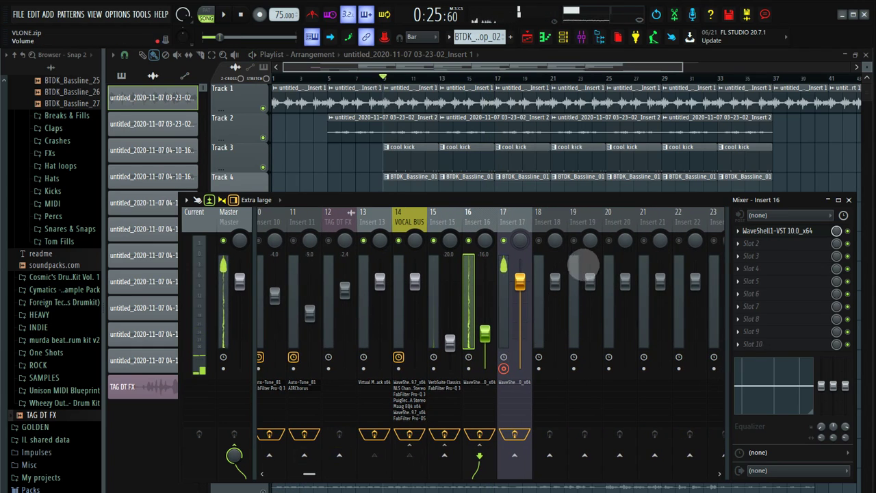
pyautogui.click(849, 200)
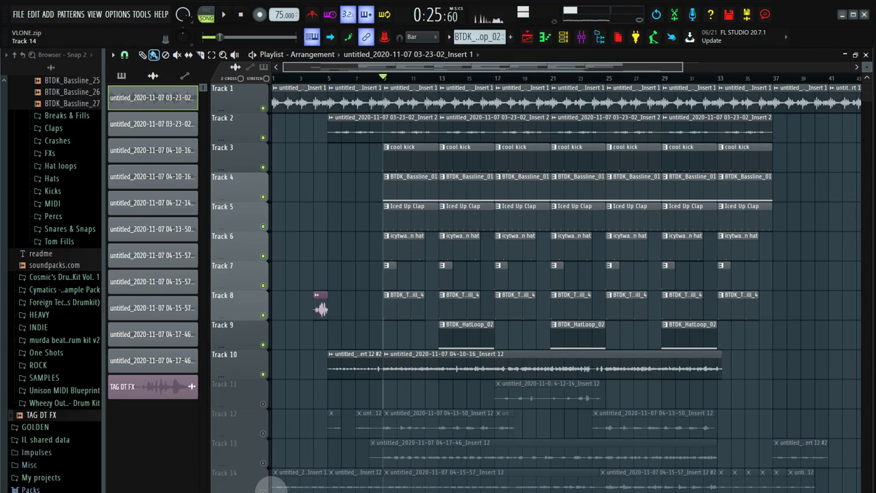
# Step: Solo Track 14 in the playlist and play it
pyautogui.scroll(-1, 262, 480)
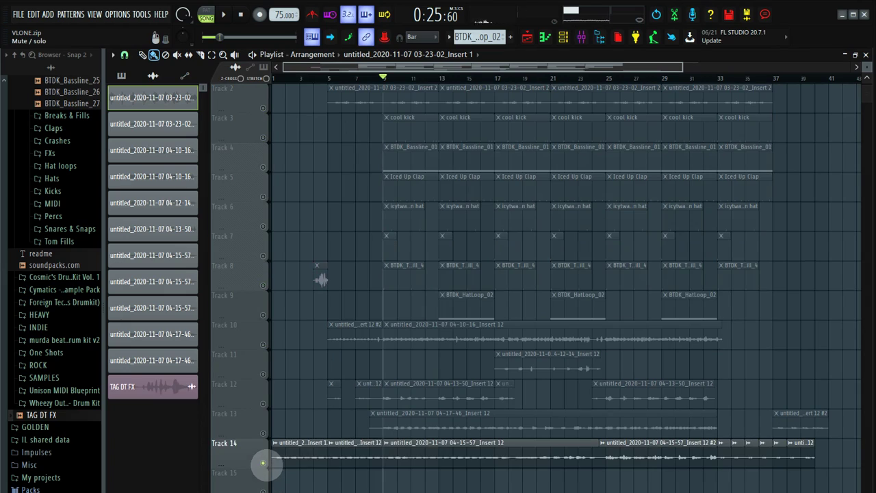
pyautogui.rightClick(262, 464)
pyautogui.scroll(1, 368, 431)
pyautogui.press('space')
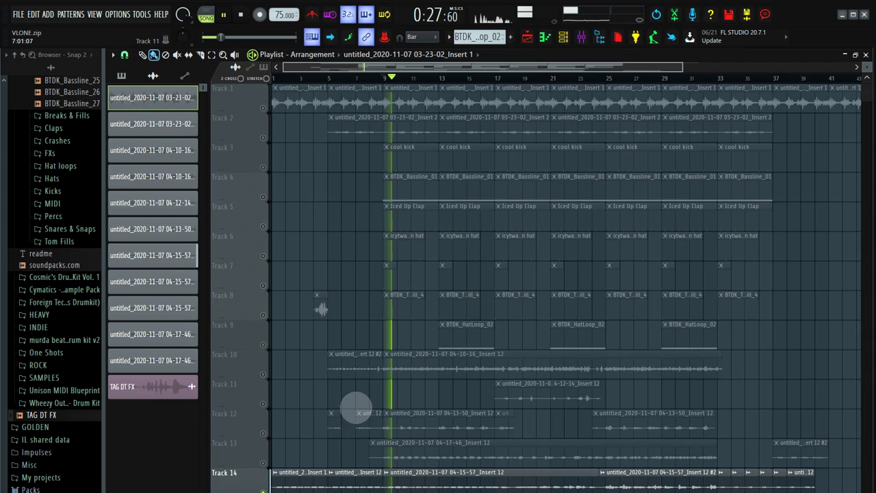
# Step: Inspect Auto-Tune, the Waves plugin in slot 2 and FabFilter Pro-Q 3 on mixer Insert 9, closing each window
pyautogui.click(581, 37)
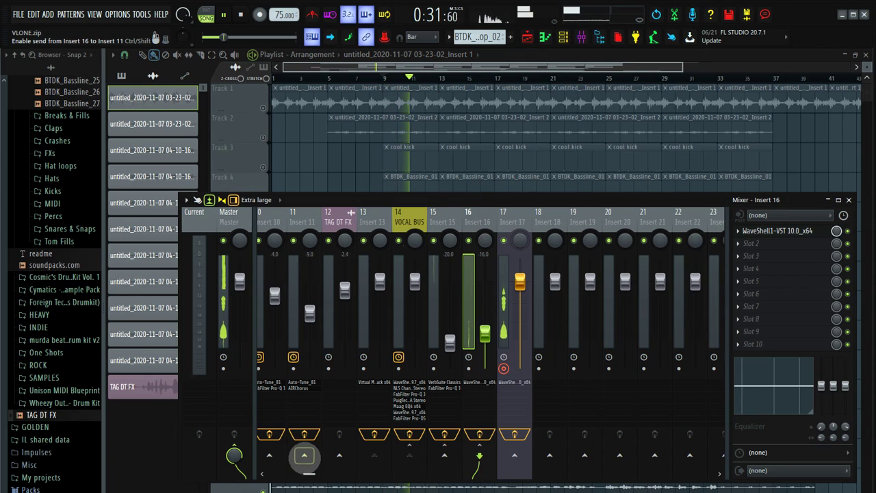
pyautogui.moveTo(305, 458); pyautogui.dragTo(274, 455)
pyautogui.click(475, 308)
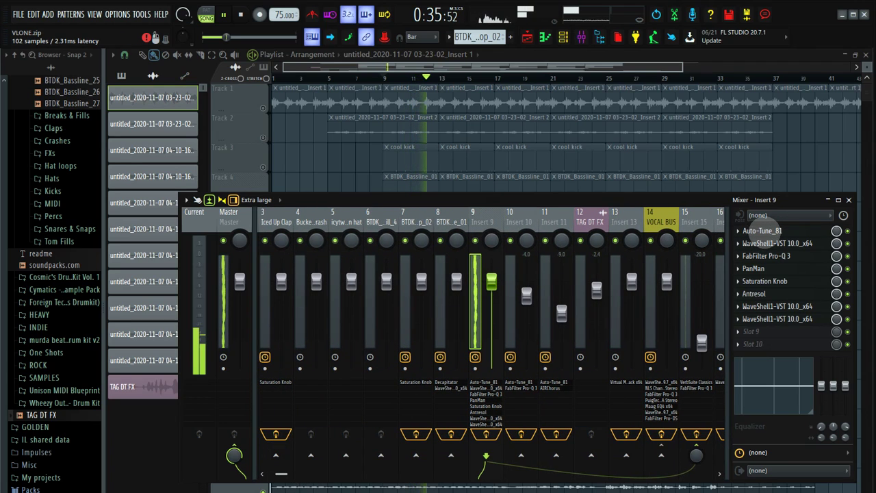
pyautogui.click(761, 231)
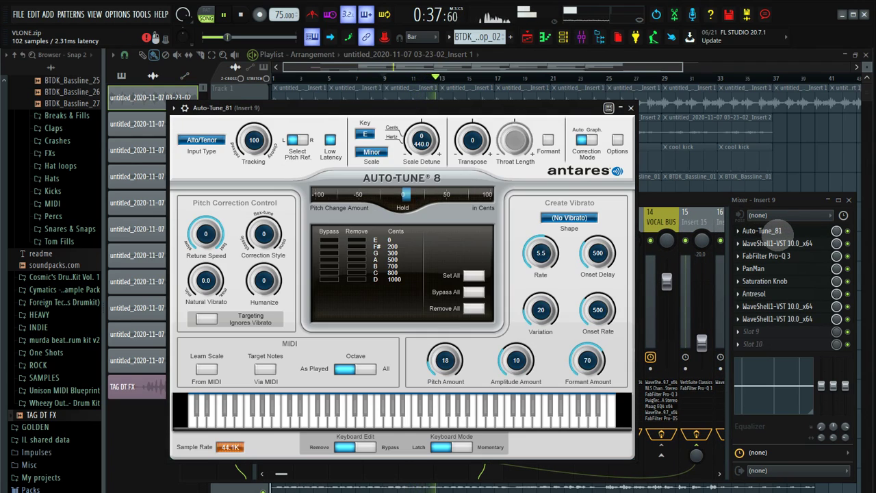
pyautogui.click(777, 243)
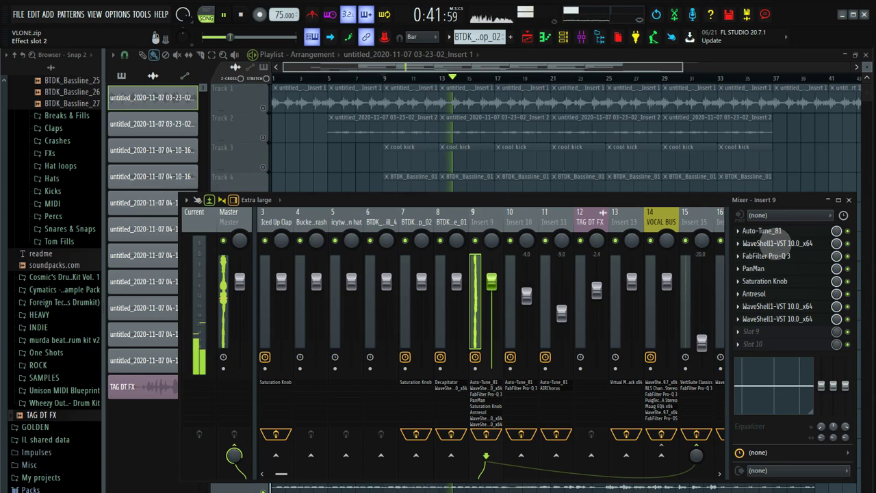
pyautogui.click(780, 243)
pyautogui.click(774, 255)
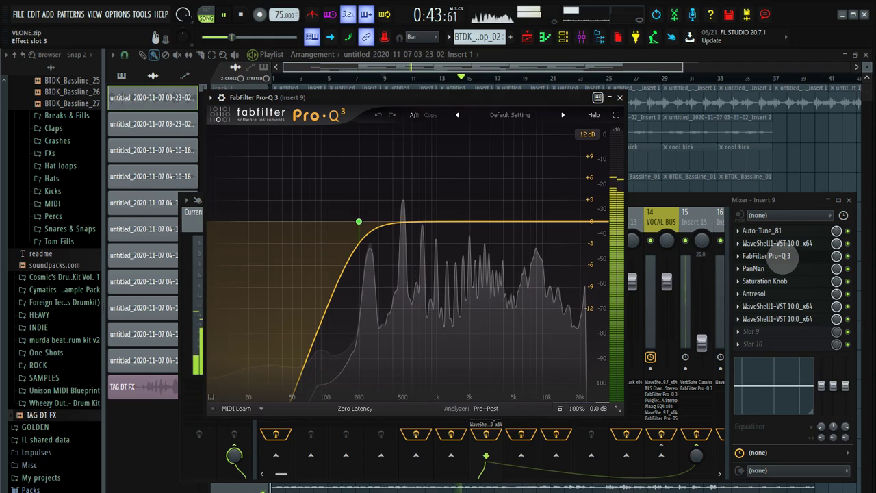
pyautogui.click(774, 256)
# Step: Inspect the PanMan, Saturation Knob and Antresol settings on Insert 9, closing each plugin window
pyautogui.click(760, 268)
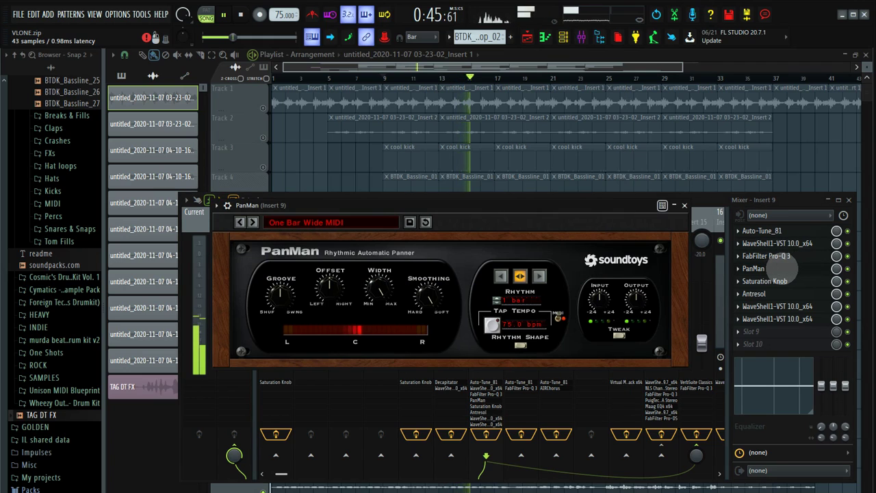
pyautogui.click(760, 268)
pyautogui.click(764, 281)
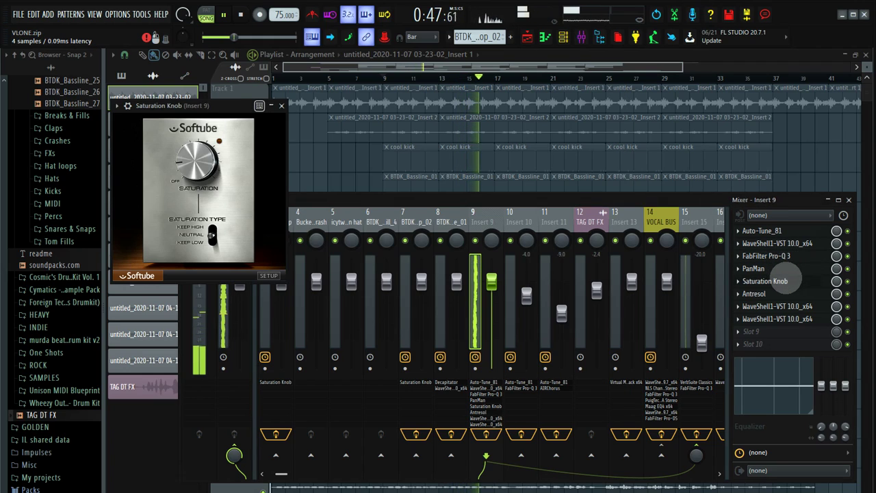
pyautogui.click(765, 281)
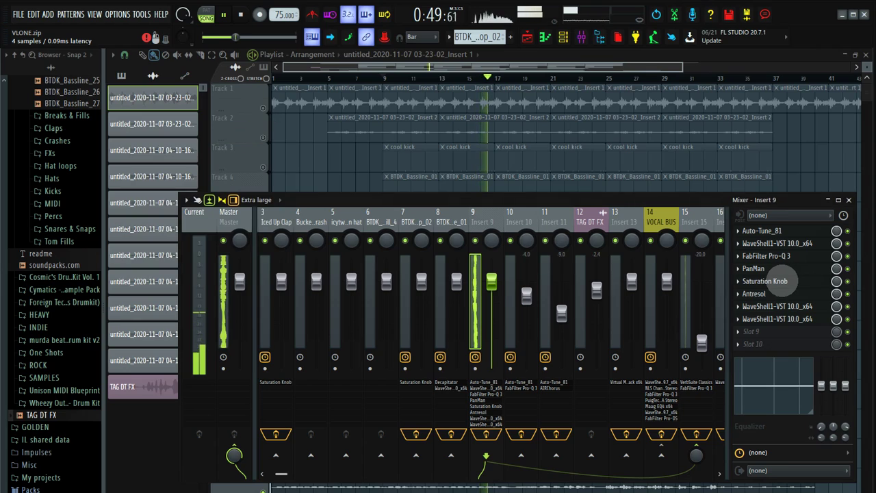
pyautogui.click(754, 294)
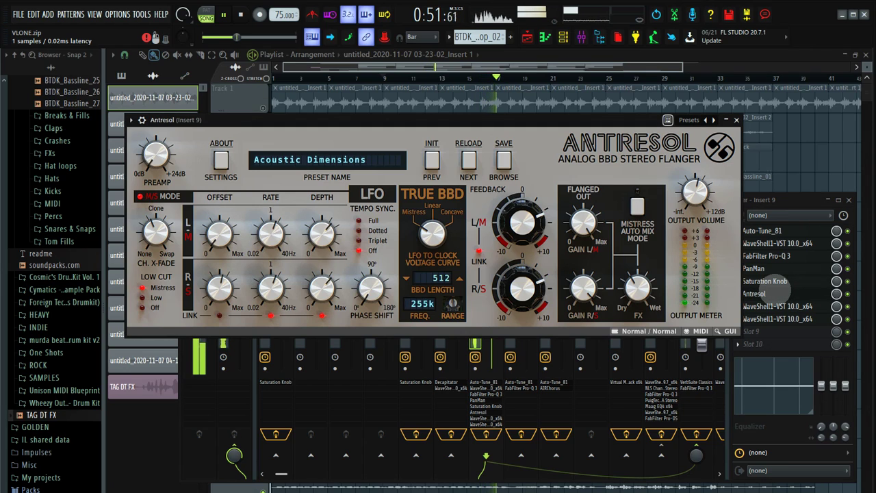
pyautogui.click(774, 293)
# Step: Inspect the CLA-76 compressor and H-Delay settings in slots 7 and 8 of Insert 9, closing each window
pyautogui.click(786, 306)
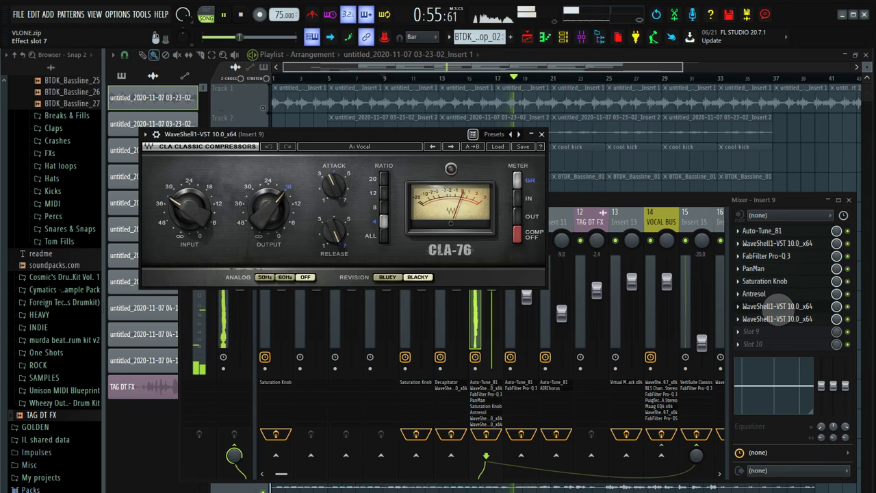
pyautogui.click(779, 305)
pyautogui.click(780, 319)
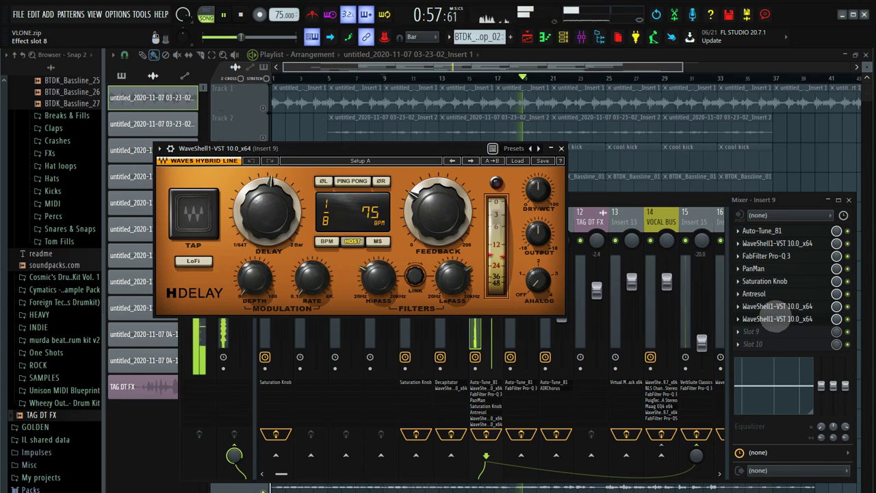
pyautogui.click(561, 148)
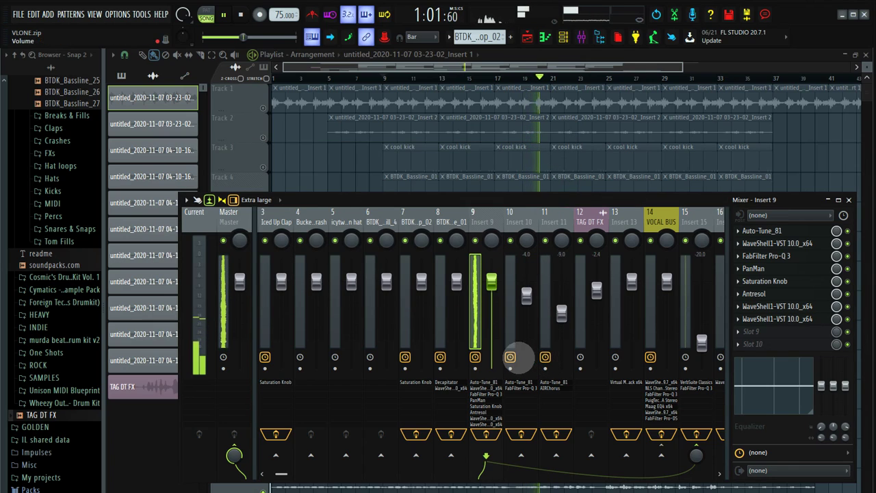
# Step: Close the mixer, stop playback and turn off the solo on Track 14
pyautogui.click(849, 200)
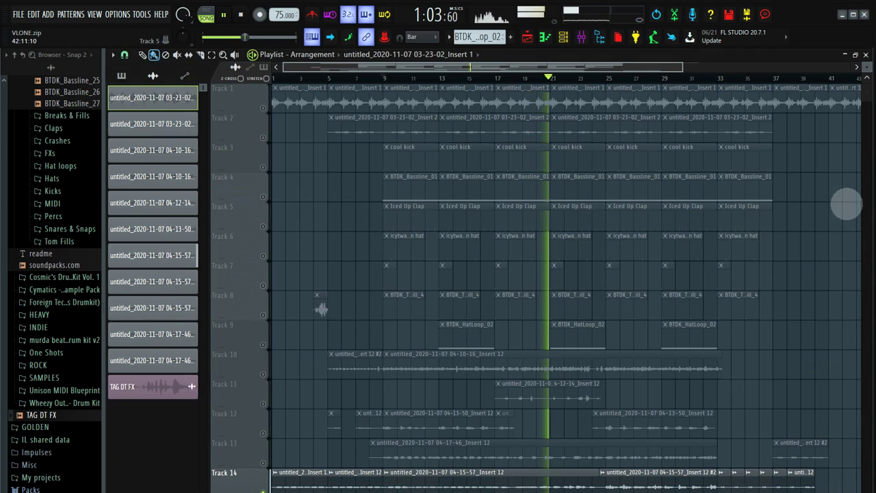
pyautogui.press('space')
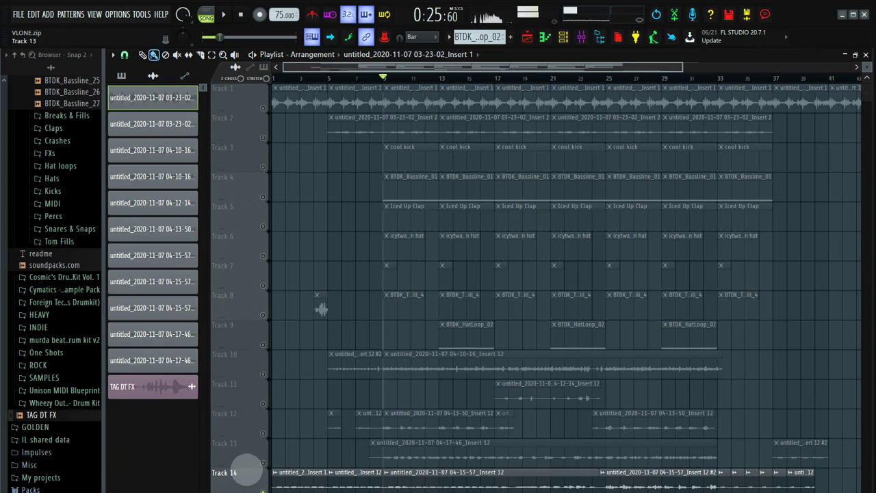
pyautogui.rightClick(262, 488)
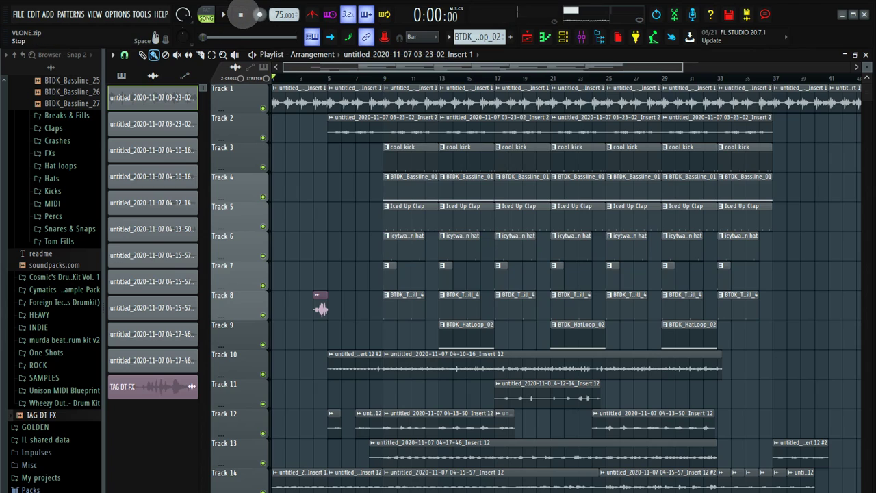
# Step: Play the full arrangement from the beginning, stop it and restart it from the start
pyautogui.moveTo(683, 66); pyautogui.dragTo(697, 66)
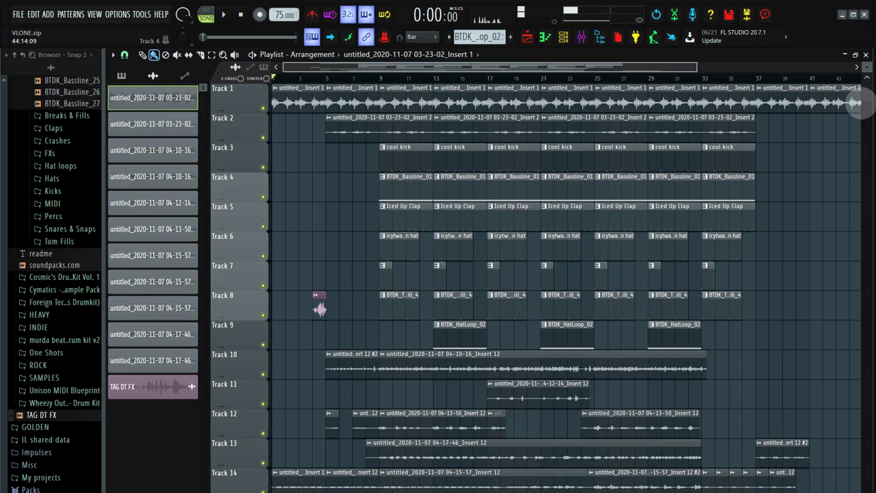
pyautogui.press('space')
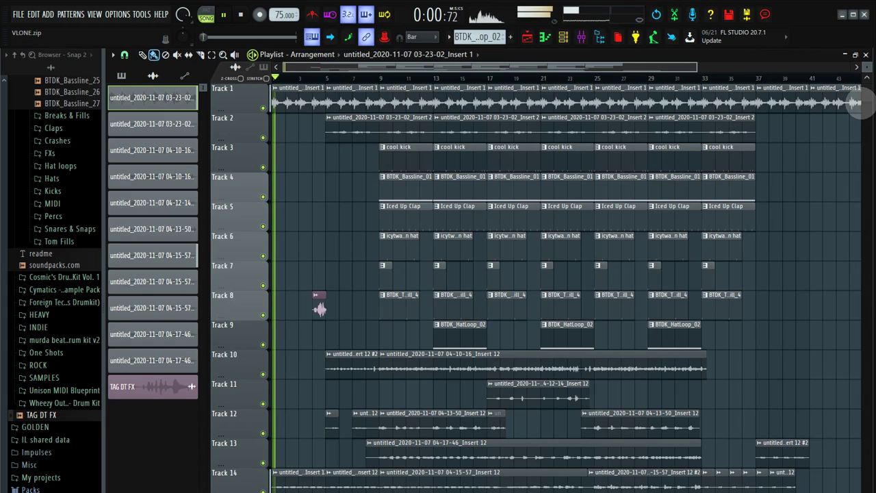
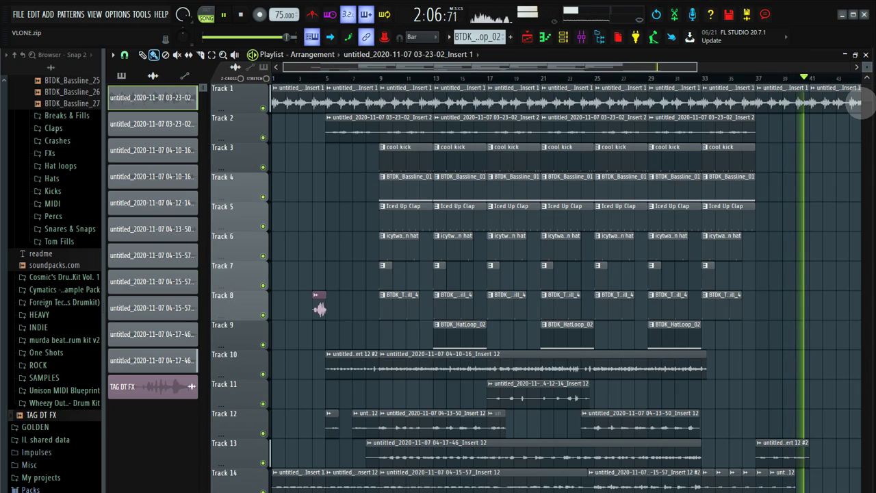
pyautogui.press('space')
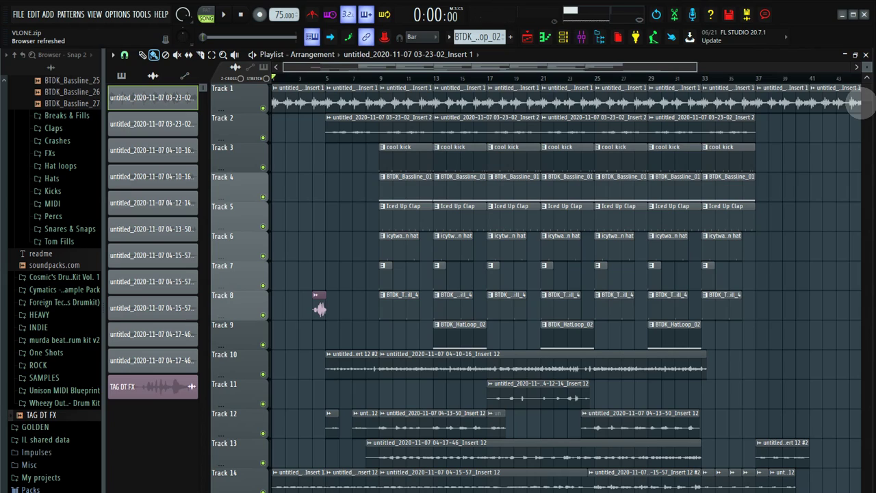
pyautogui.press('space')
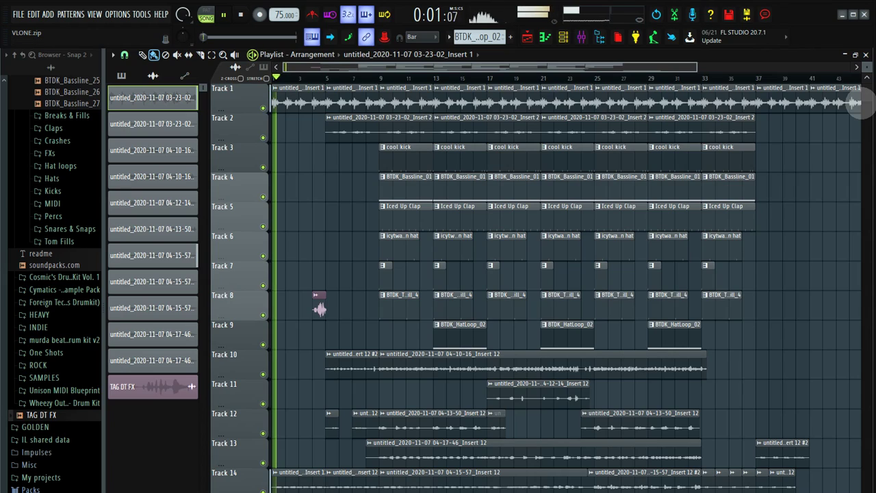